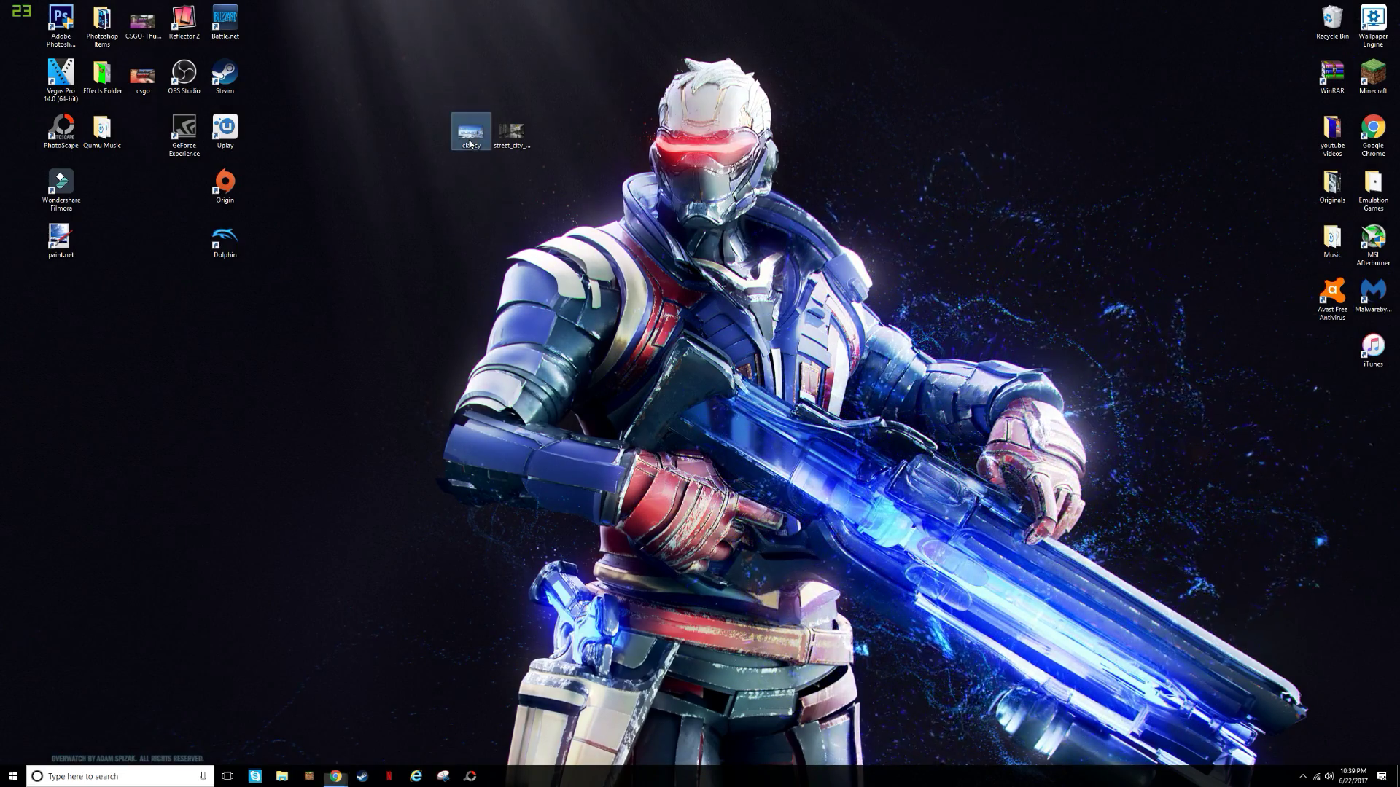
Preview clancy.gif in Windows Photos, close it, and launch Photoshop CS6 as administrator.
double_click(470, 139)
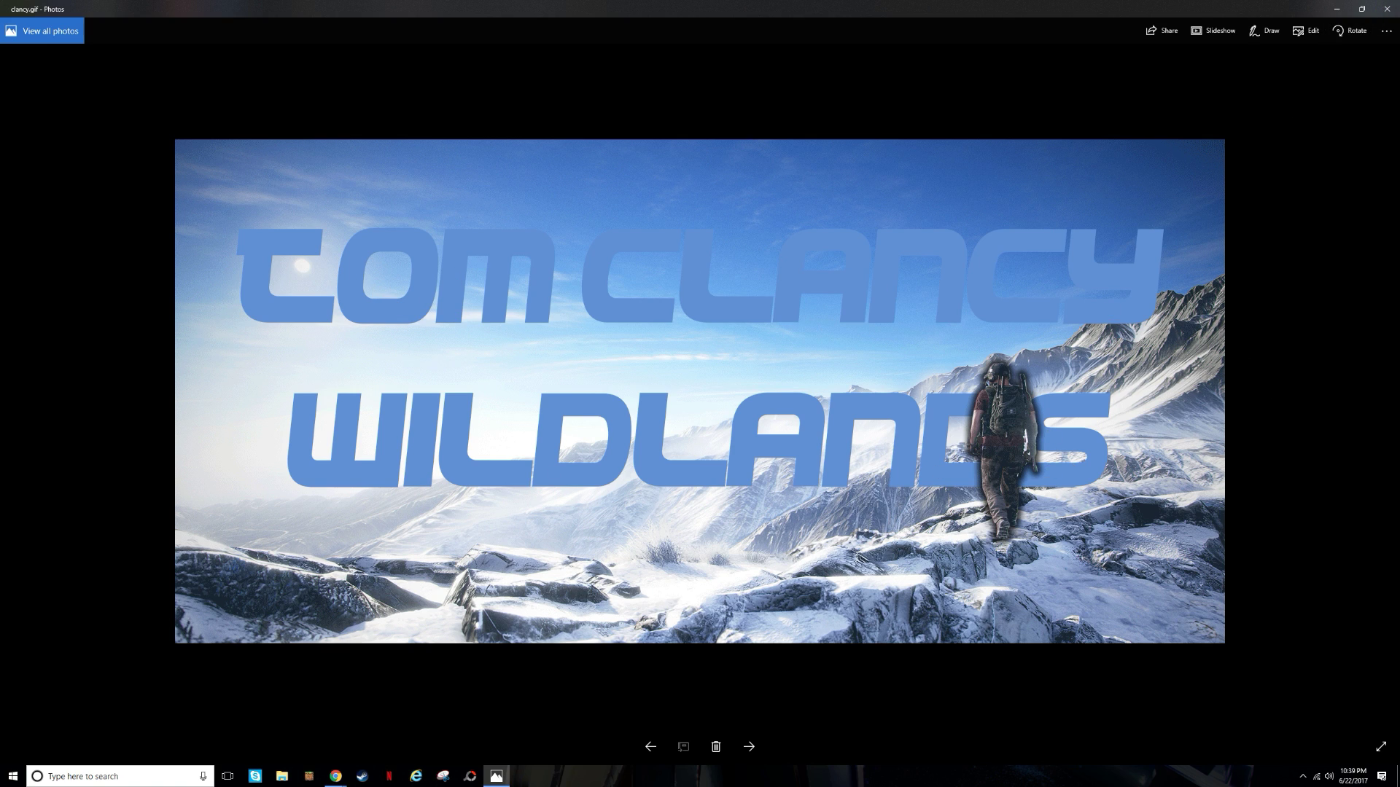
left_click(1386, 9)
right_click(71, 24)
left_click(109, 32)
left_click(613, 460)
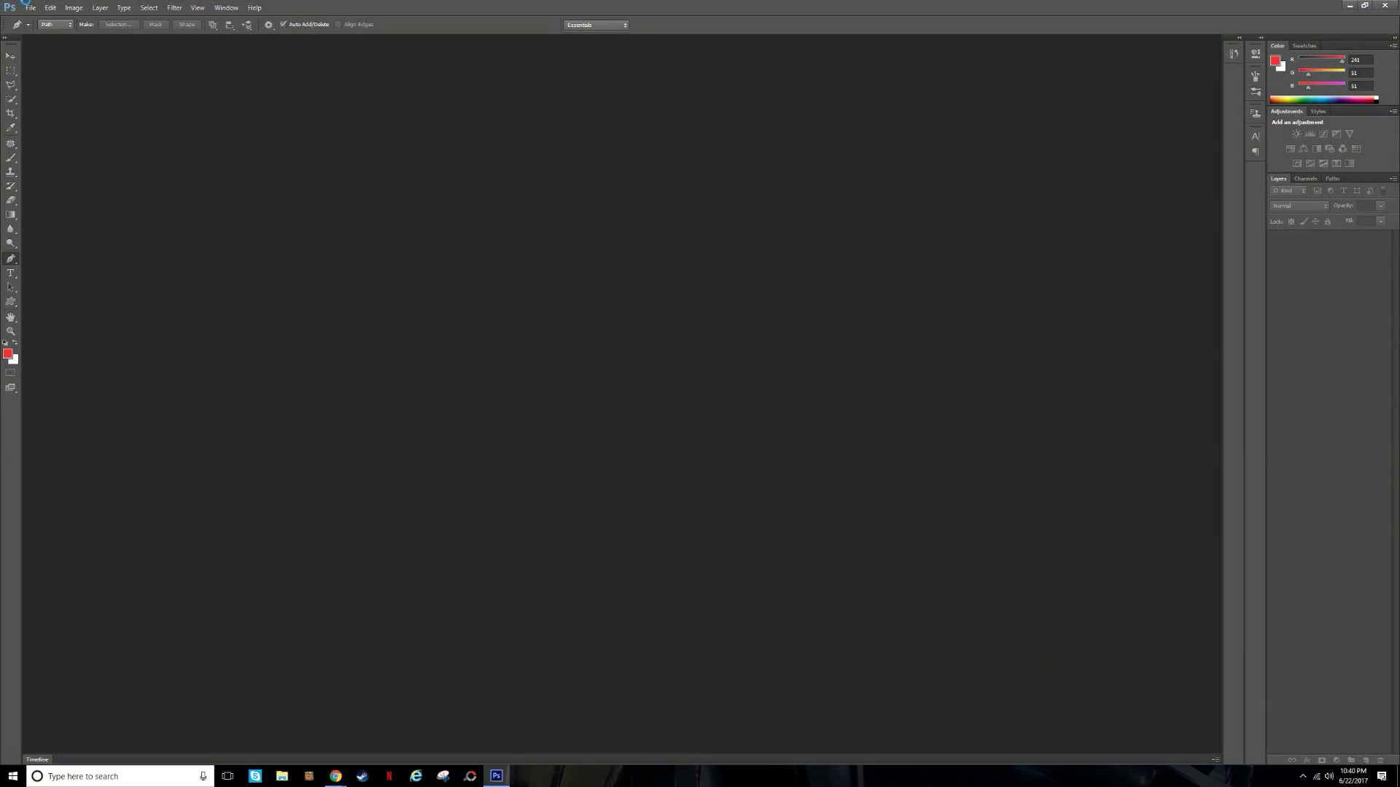
Open the street_city_evening JPG photo in Photoshop.
left_click(31, 7)
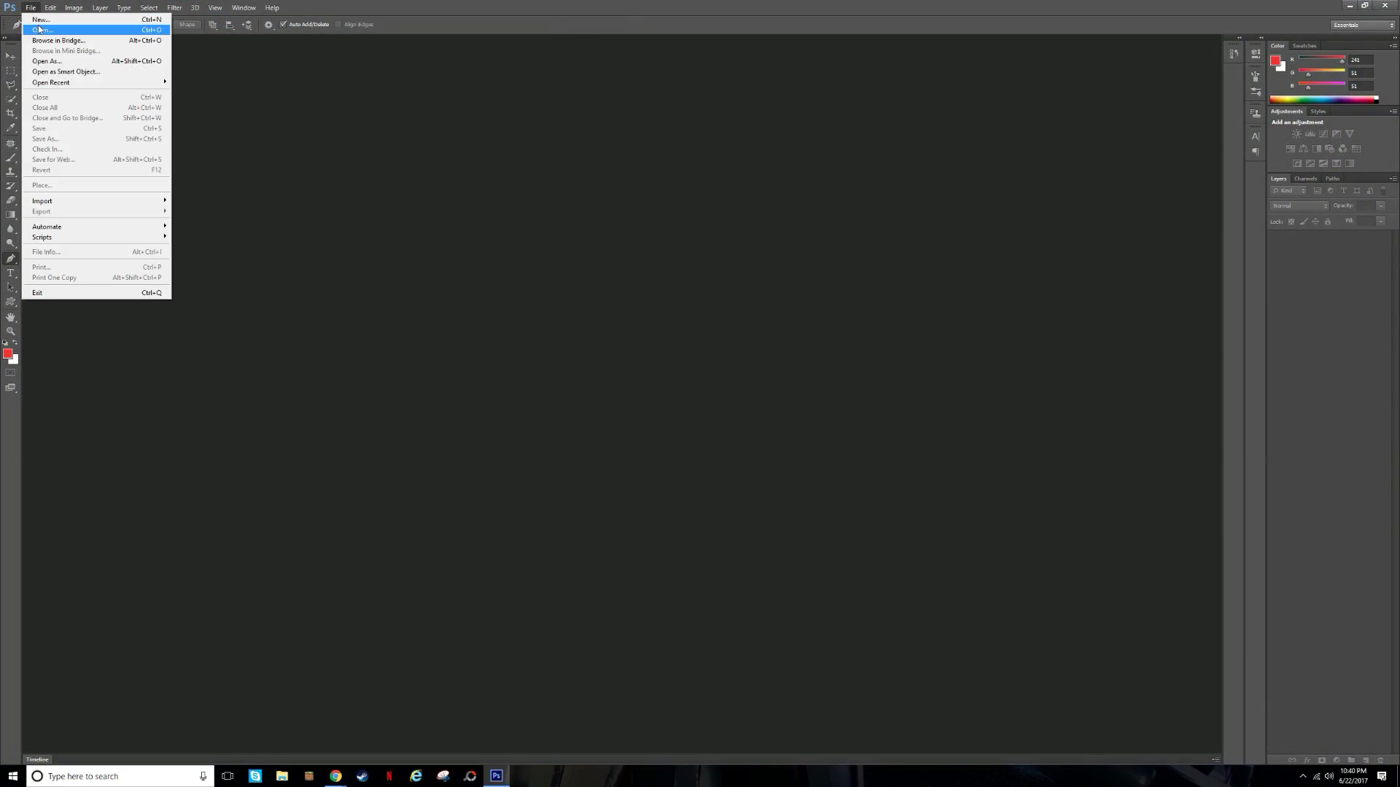
left_click(41, 35)
left_click(635, 360)
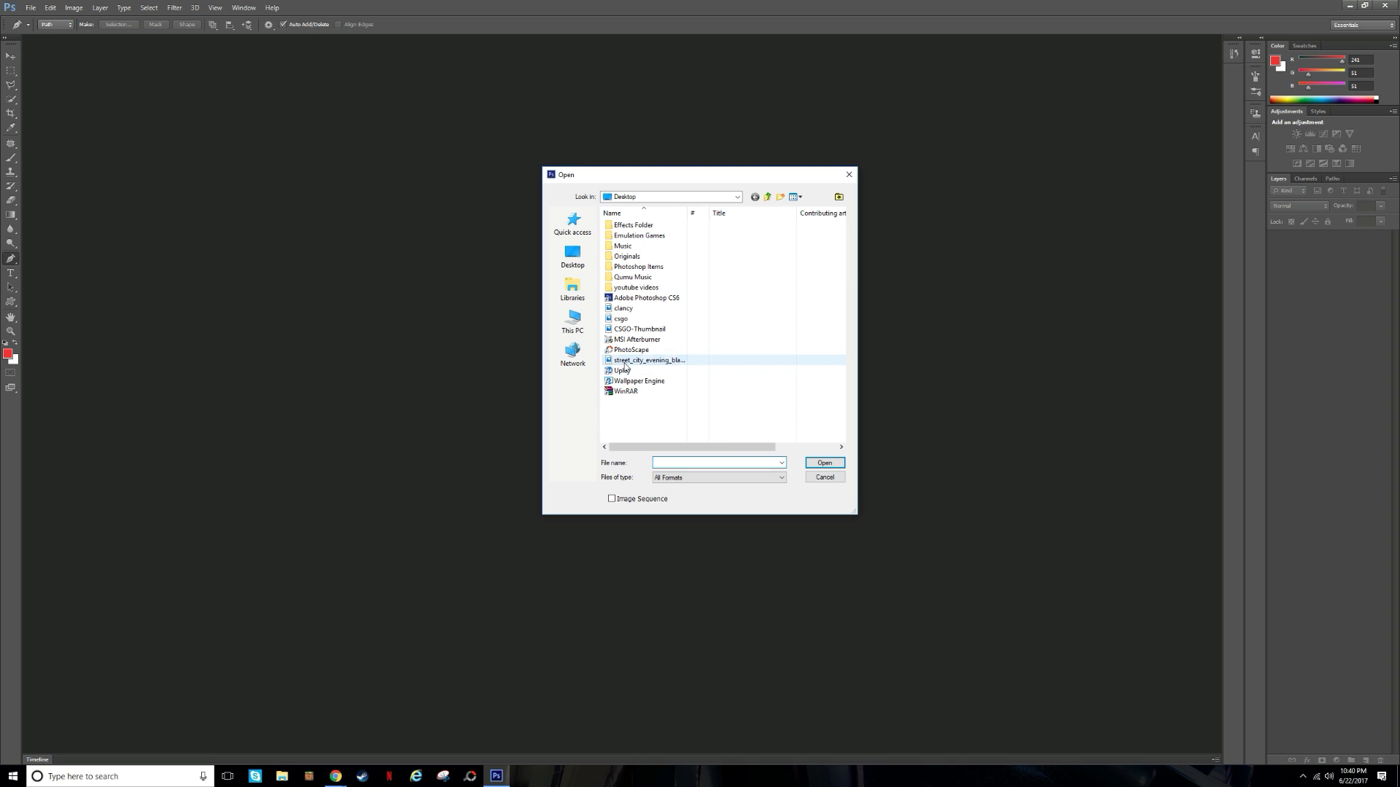
left_click(824, 463)
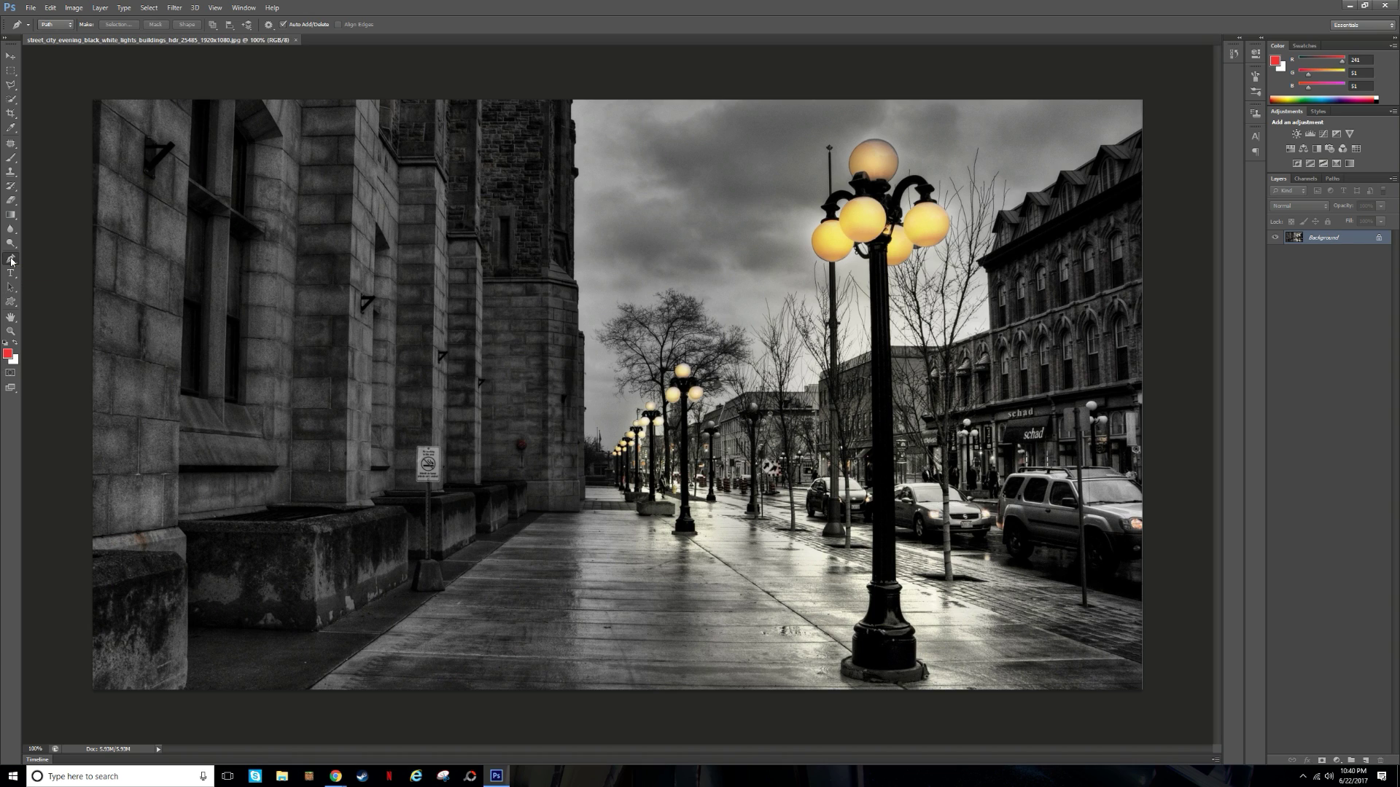
Select the Pen Tool and undo the accidental new work path.
left_click(11, 260)
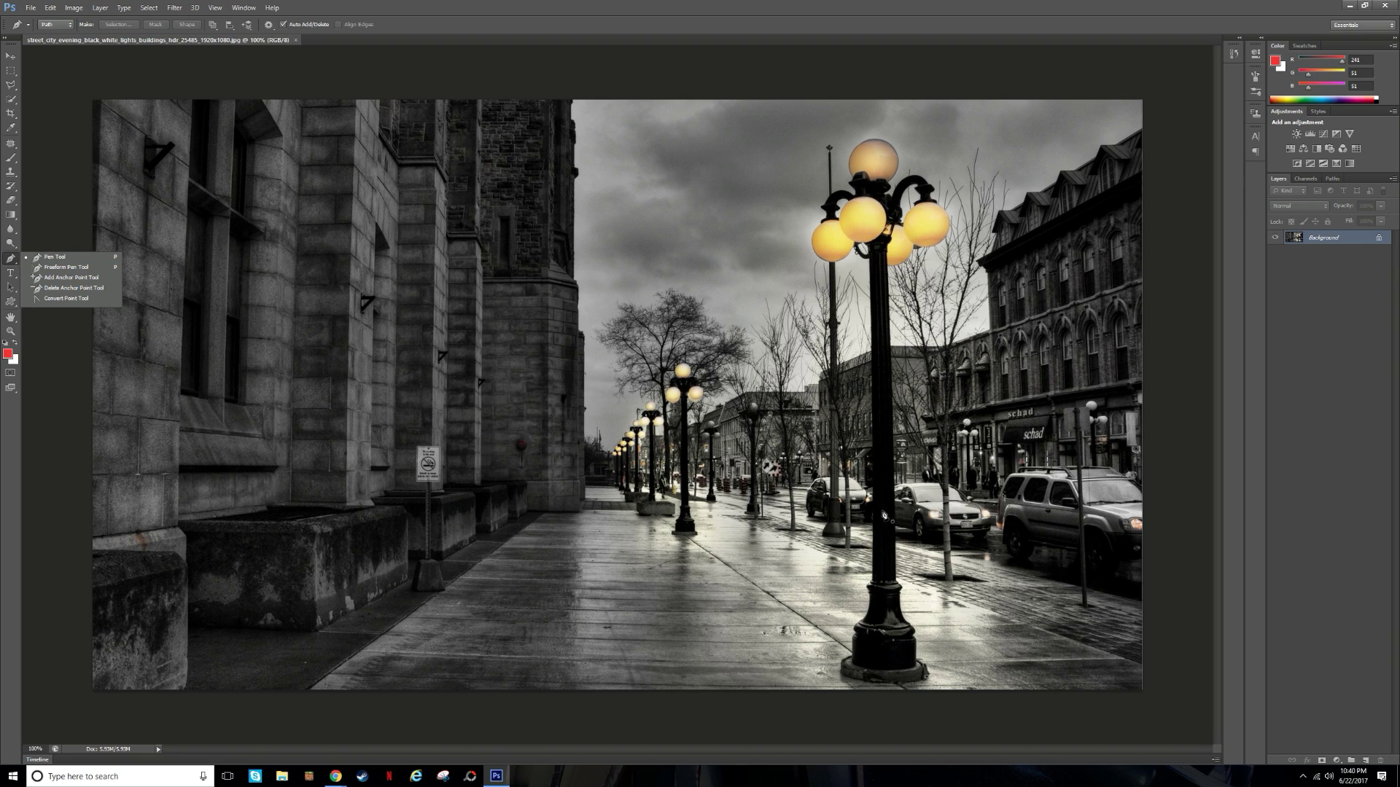
left_click(869, 514)
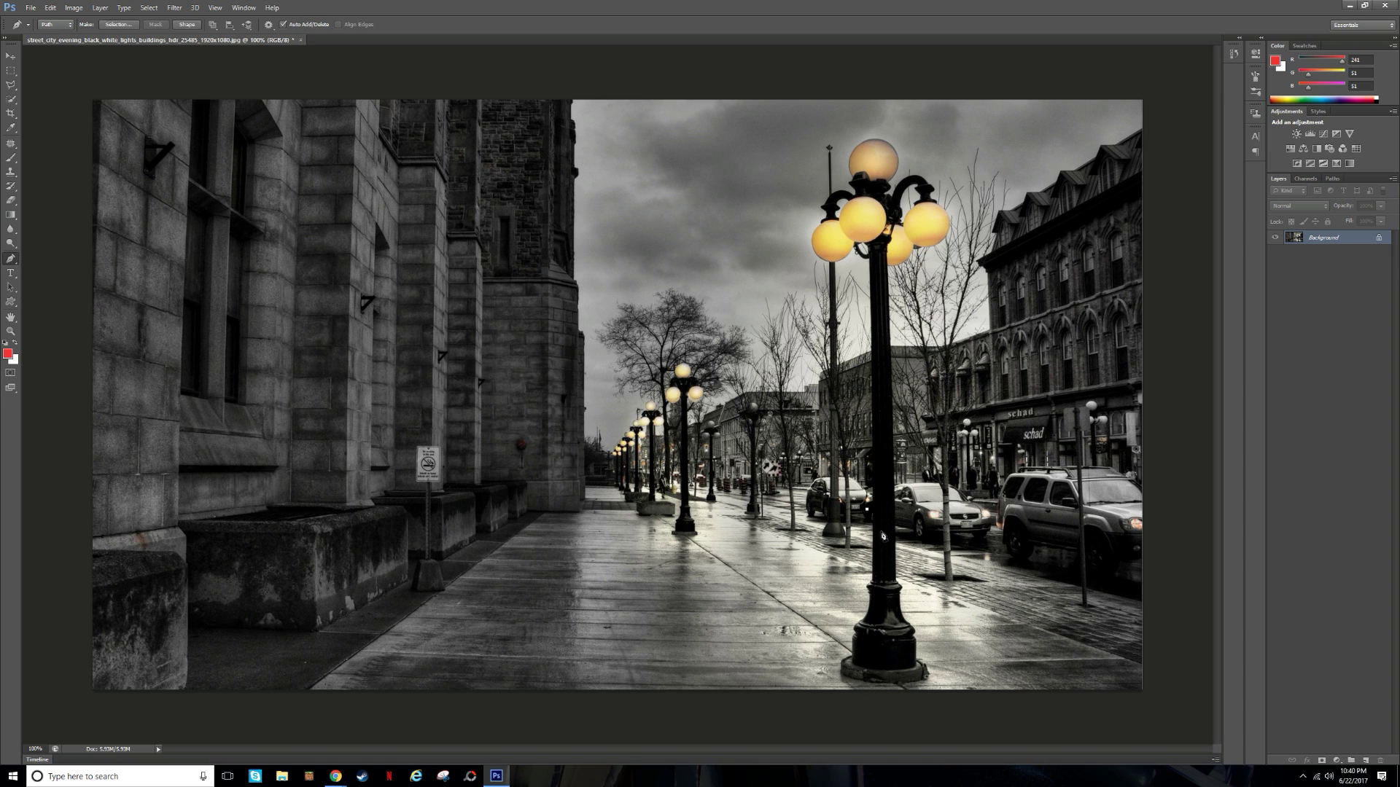
left_click(51, 7)
left_click(71, 20)
Zoom the photo to 200% and scroll to the foreground lamppost.
key("ctrl+plus")
key("ctrl+minus")
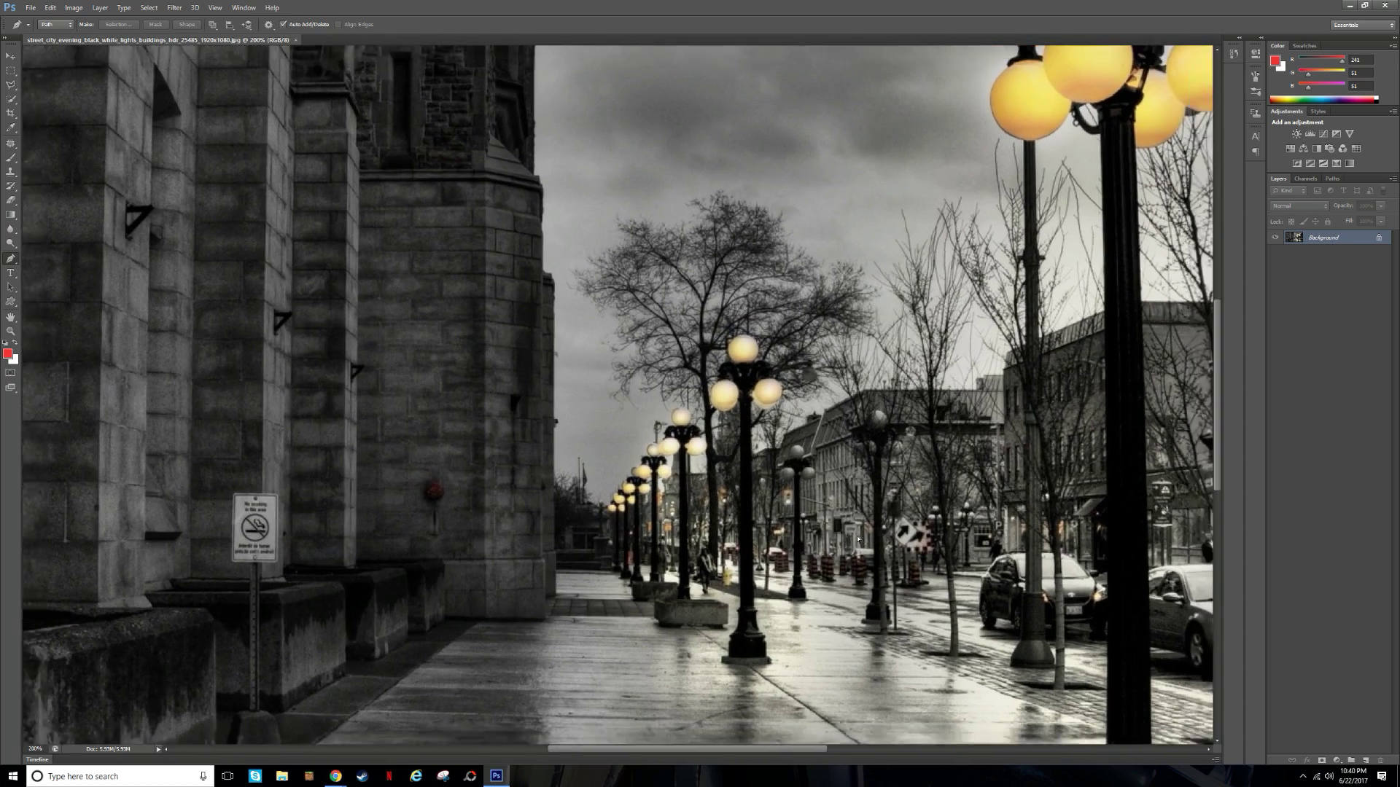
key("ctrl+plus")
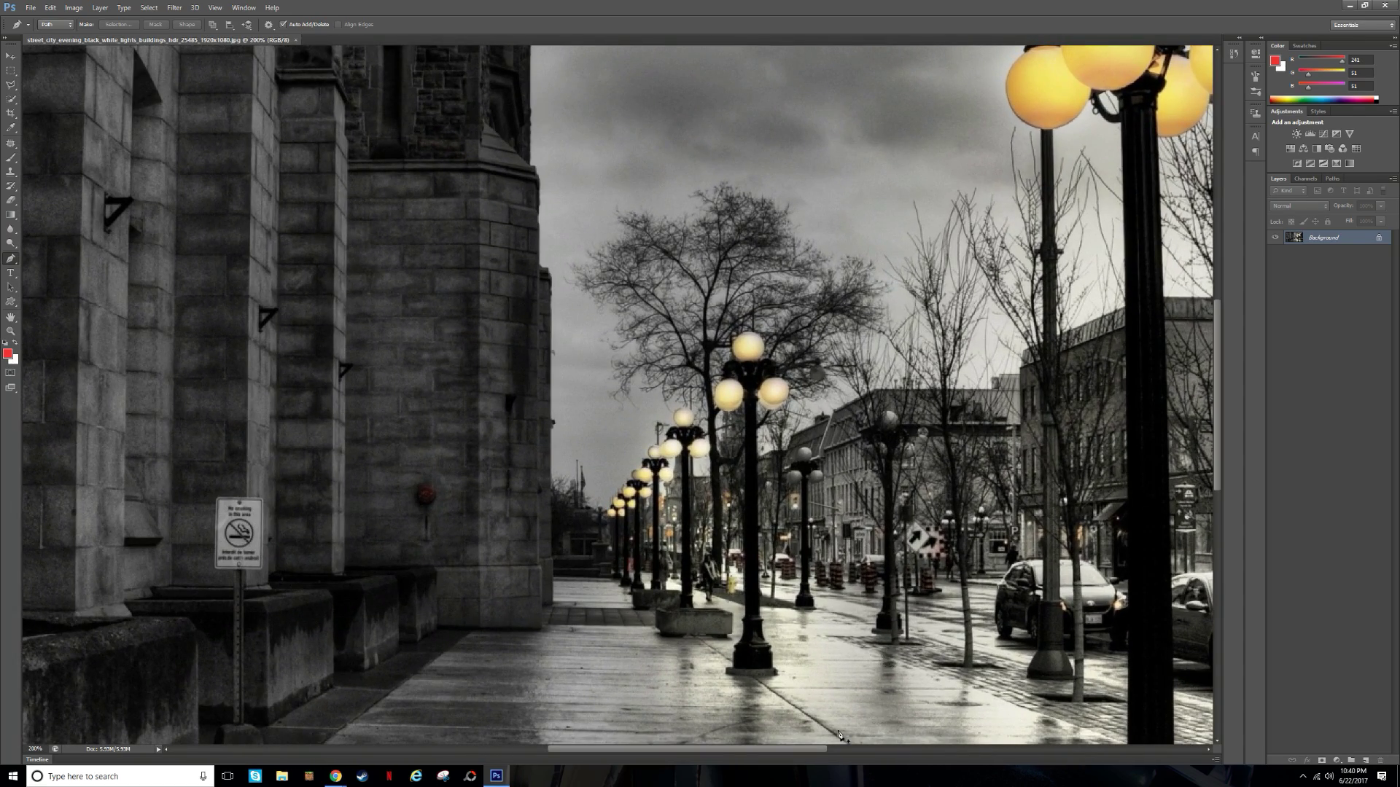
left_click_drag(804, 755, 918, 755)
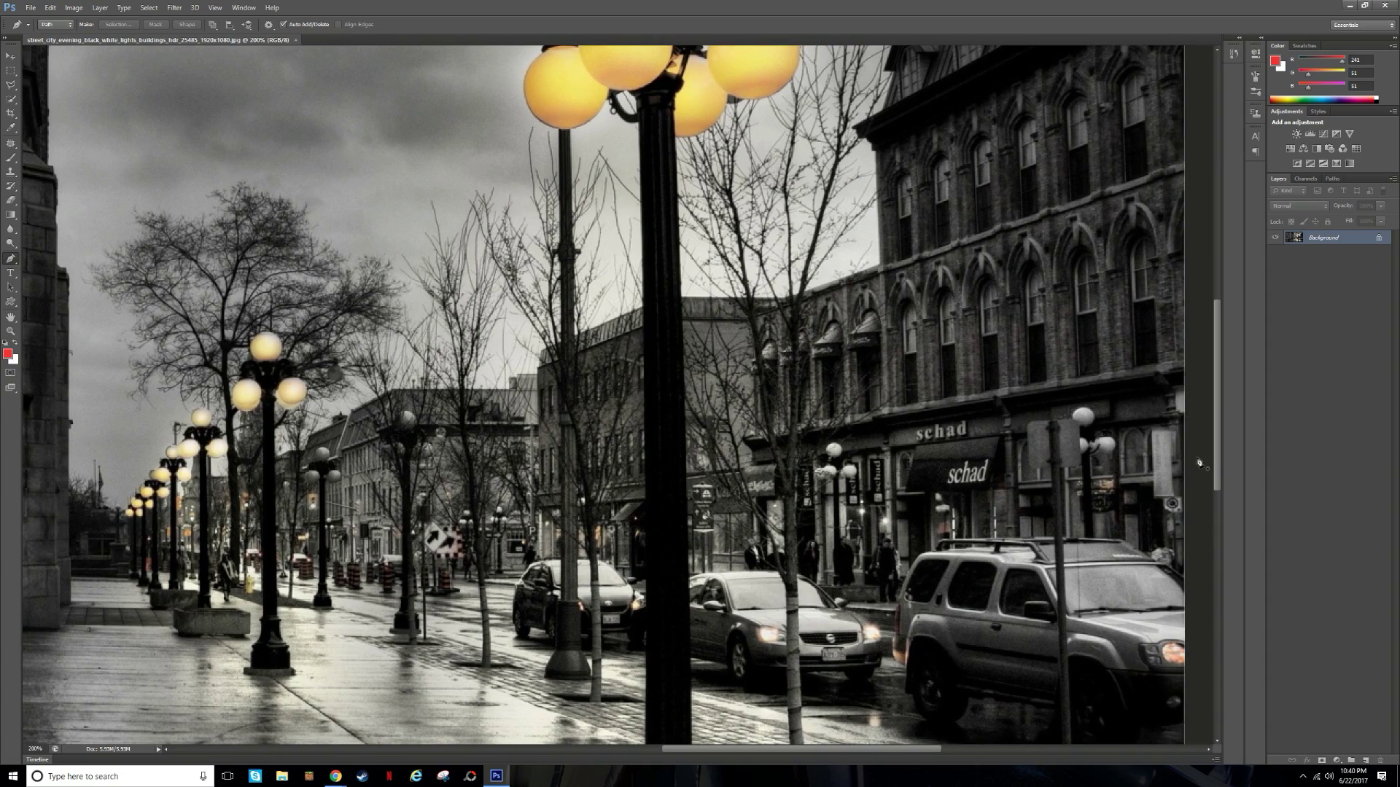
left_click_drag(1217, 456, 1224, 491)
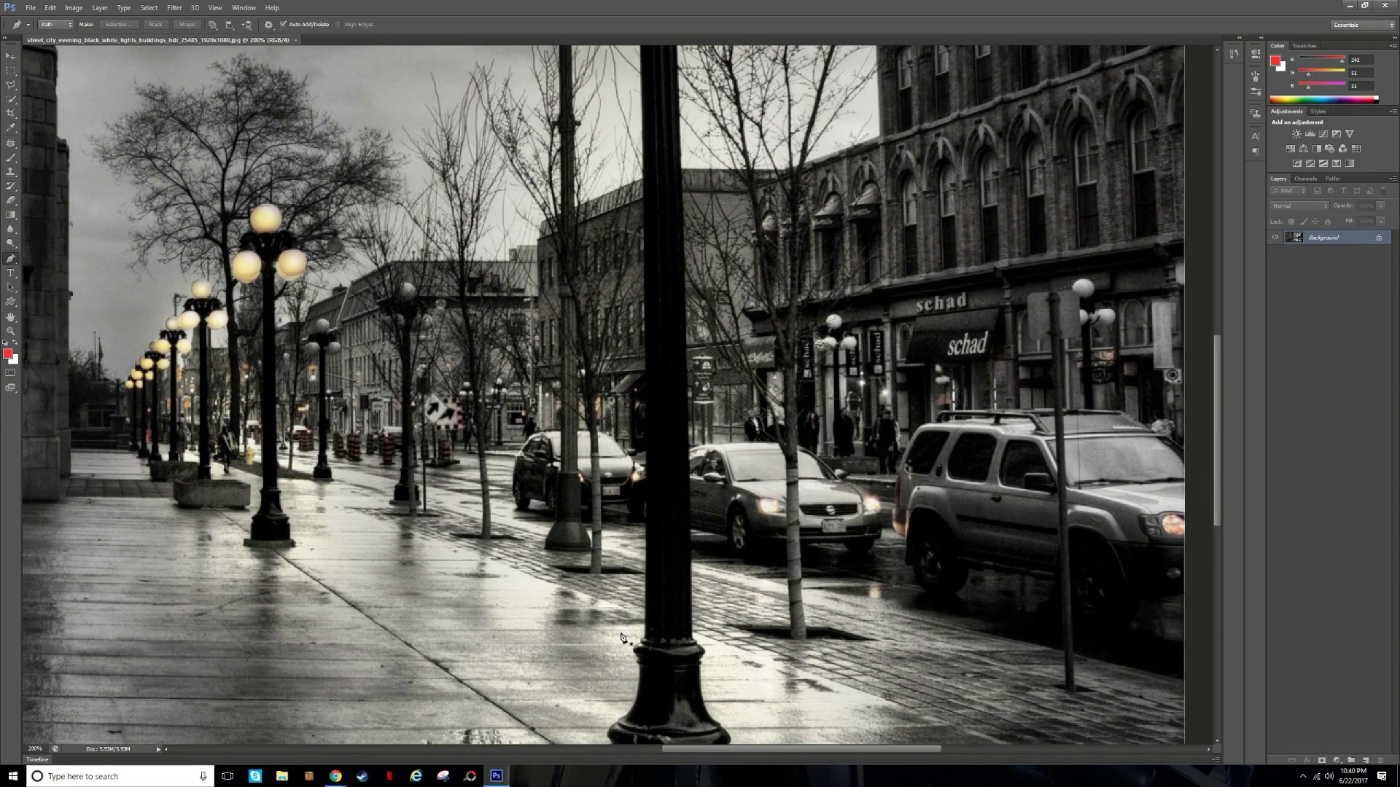
Place the first Pen anchor on the lamppost's lower edge, undoing the misplaced second point.
left_click(646, 639)
left_click(647, 574)
left_click(50, 7)
left_click(66, 21)
key("ctrl+plus")
key("ctrl+plus")
Trace the path up the pole, along the lamp arm and around the left globe.
scroll(1227, 347, "up", 8)
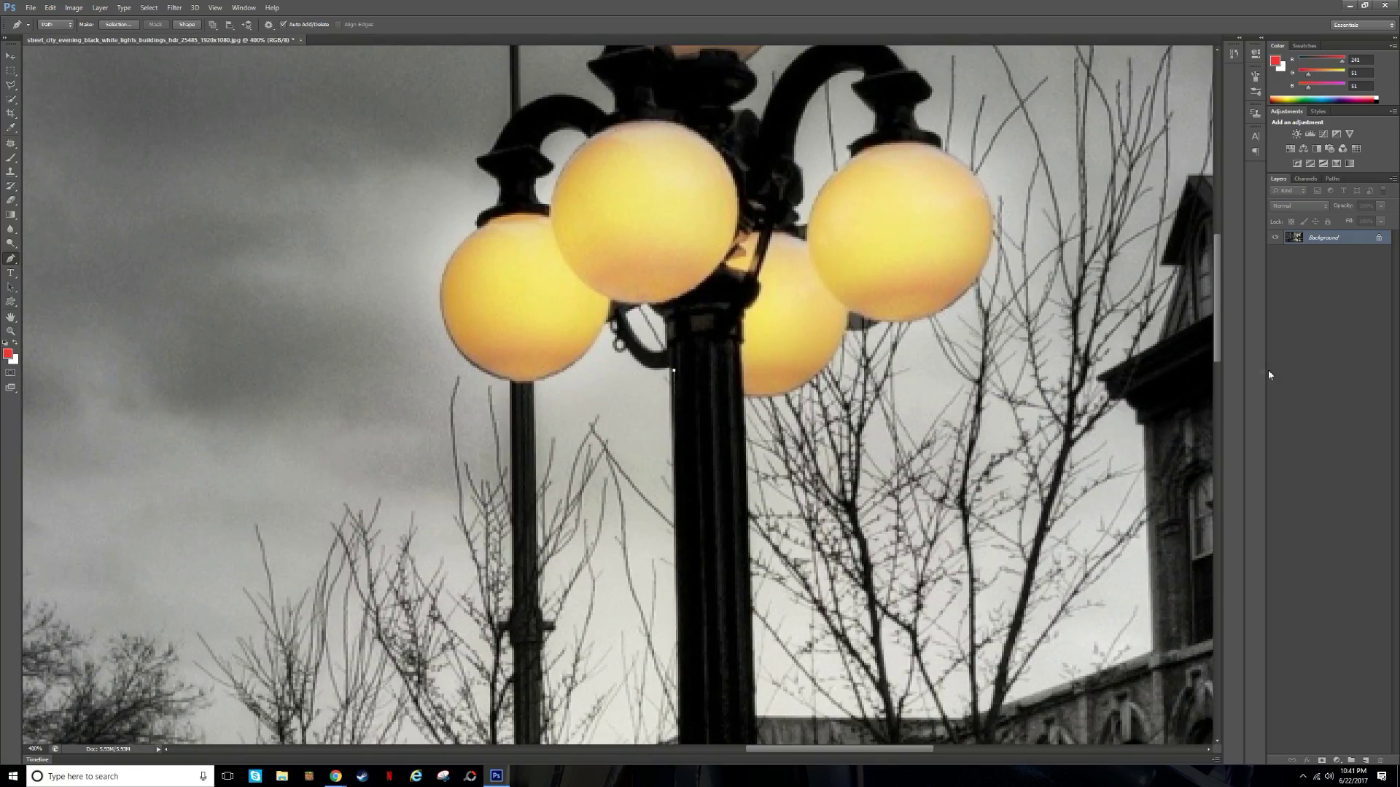
left_click_drag(690, 444, 690, 445)
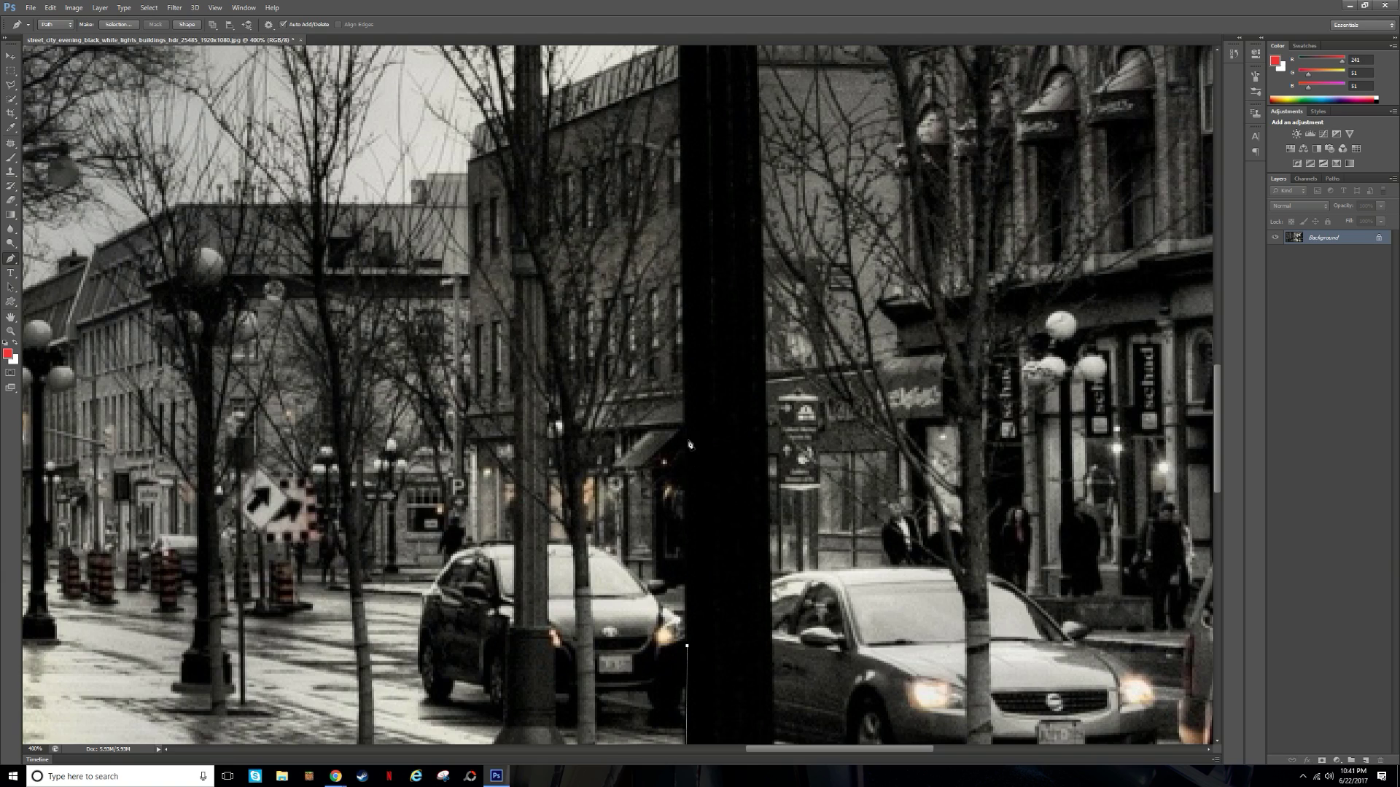
left_click(687, 439)
left_click(682, 212)
scroll(683, 211, "up", 5)
left_click(680, 436)
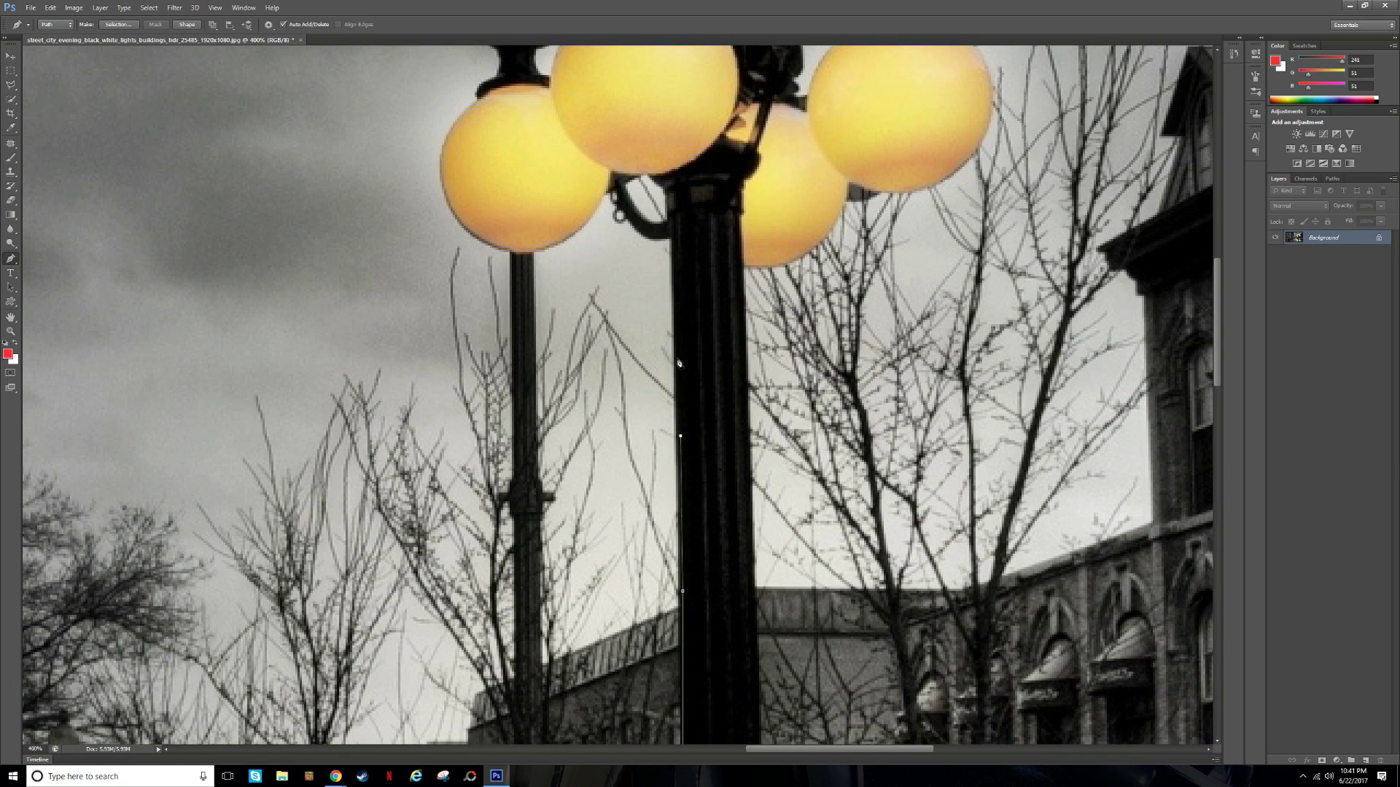
left_click(677, 321)
left_click(671, 239)
left_click(619, 218)
left_click(598, 211)
left_click(574, 234)
scroll(470, 110, "up", 4)
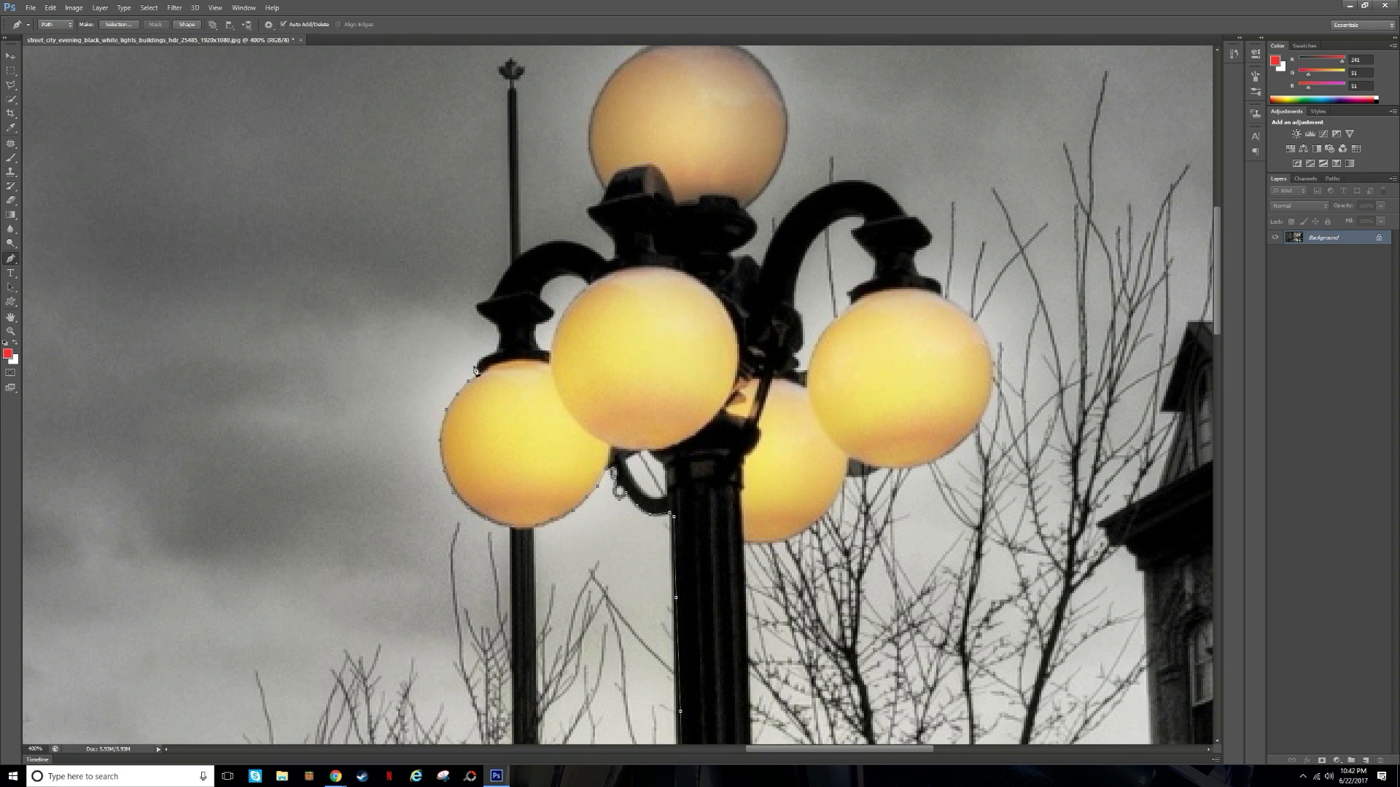
left_click(481, 361)
left_click(478, 311)
Trace up the thin rear pole, around its finial, and back down its right side.
left_click(511, 263)
left_click(510, 218)
left_click(509, 176)
left_click(509, 132)
left_click(510, 92)
scroll(590, 264, "up", 3)
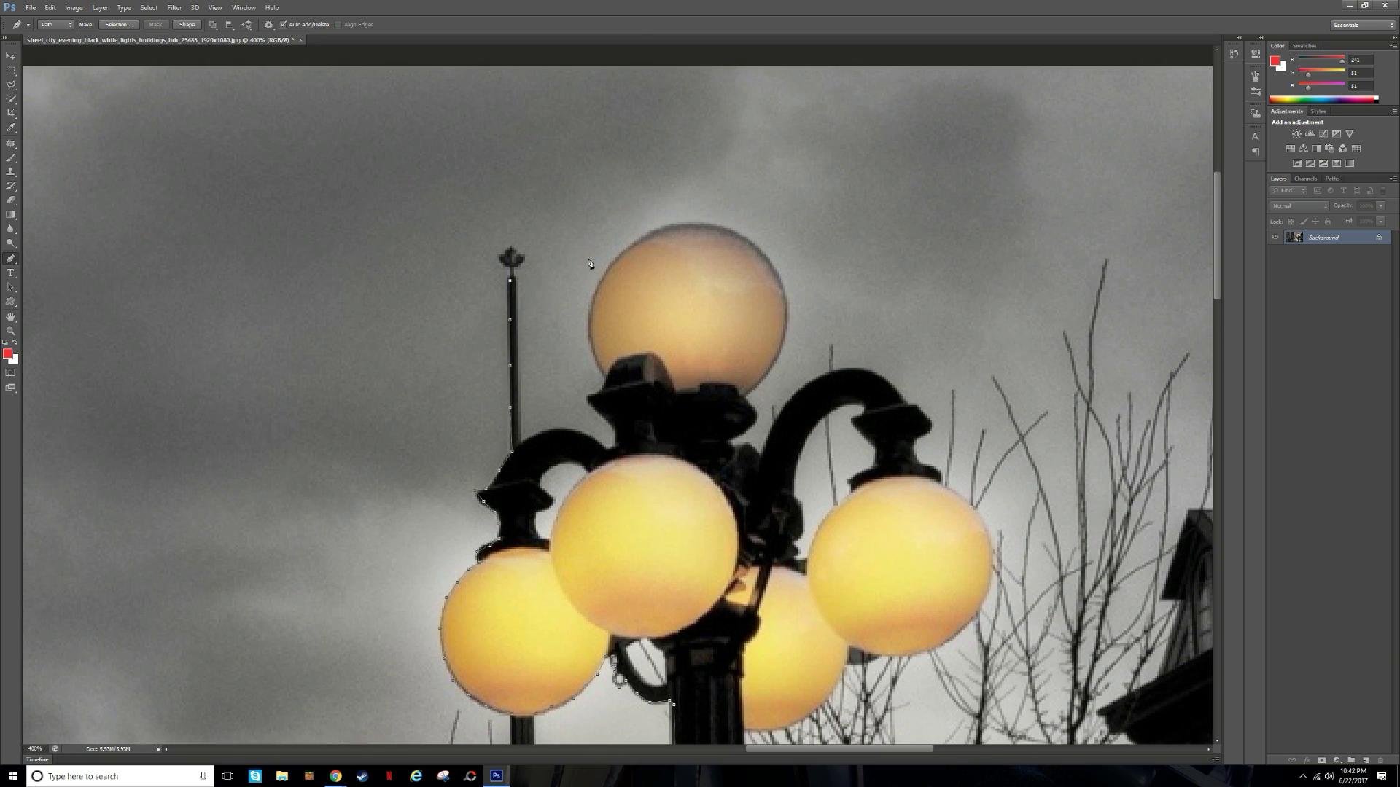
left_click(500, 258)
left_click(510, 248)
left_click(522, 259)
left_click(516, 271)
left_click(519, 392)
left_click(523, 442)
Trace along the left arm's top and up the central fixture toward its cap.
left_click(552, 432)
left_click(572, 435)
left_click(588, 438)
left_click(603, 446)
left_click(616, 447)
left_click(617, 428)
left_click(604, 416)
left_click(590, 401)
left_click(599, 392)
left_click(609, 382)
Trace around the top globe's upper edge and down its right side to the fixture.
left_click(695, 226)
left_click(730, 230)
left_click(760, 251)
left_click(779, 277)
left_click(787, 321)
left_click(784, 347)
left_click(769, 373)
left_click(744, 394)
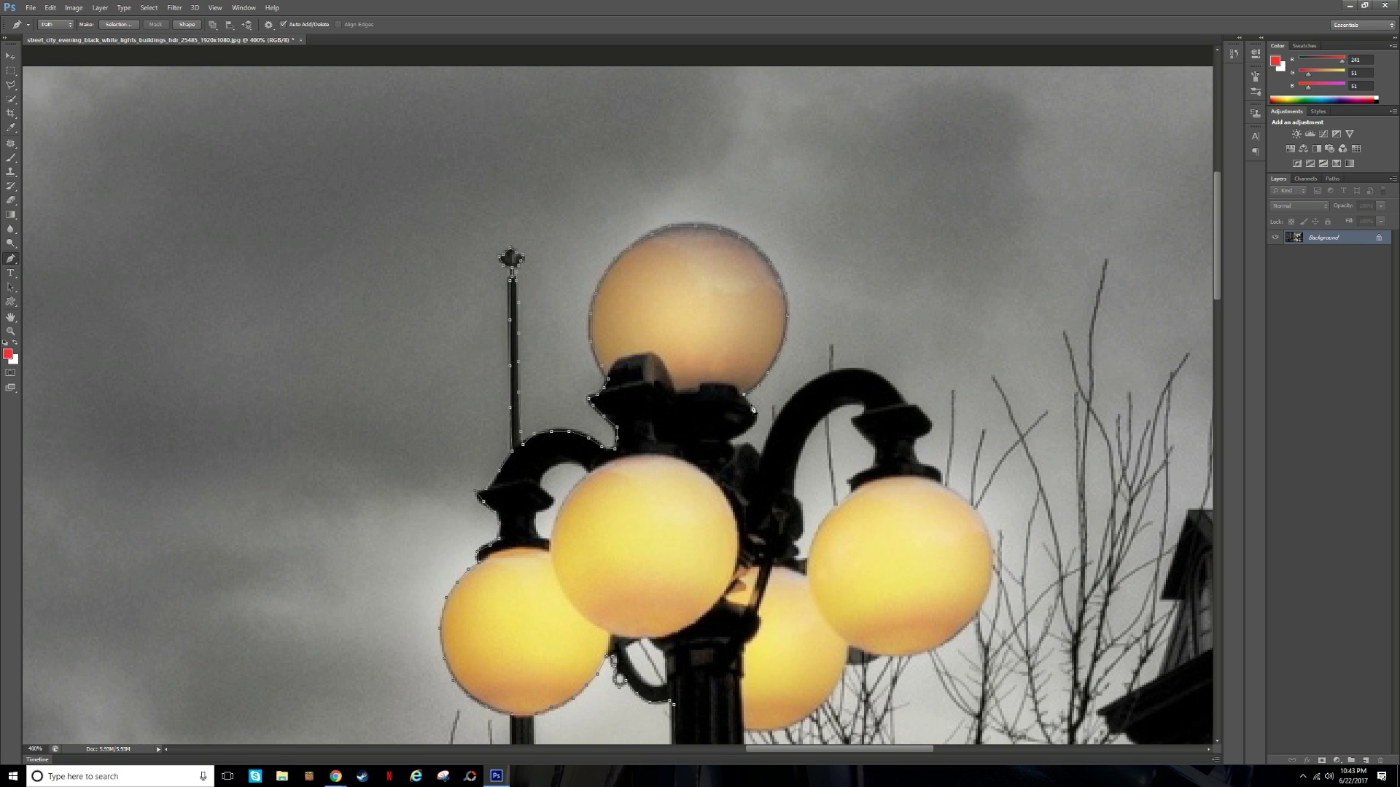
Trace over the right arm's arch, around the right globe, and along the rear globe's lower edge.
left_click(742, 447)
left_click(759, 455)
left_click(778, 419)
left_click(797, 392)
left_click(815, 380)
left_click(829, 373)
left_click(844, 370)
left_click(868, 375)
left_click(903, 402)
left_click(920, 412)
left_click(930, 426)
left_click(953, 489)
left_click(973, 505)
left_click(982, 523)
left_click(988, 541)
scroll(1217, 281, "down", 5)
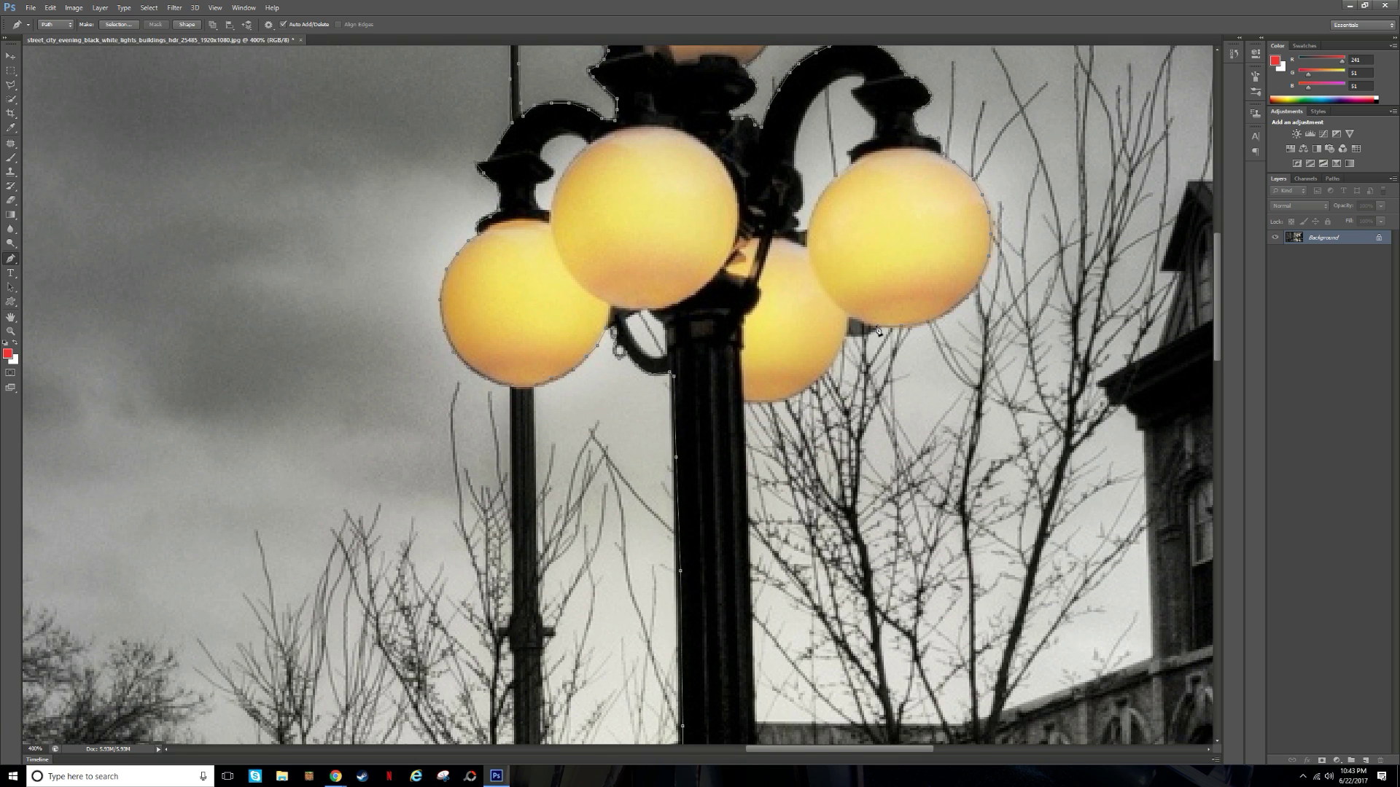
left_click(822, 375)
left_click(791, 394)
left_click(762, 399)
Trace down the pole's right edge to its flared base.
scroll(1169, 305, "down", 4)
left_click(746, 262)
left_click(750, 359)
left_click(750, 443)
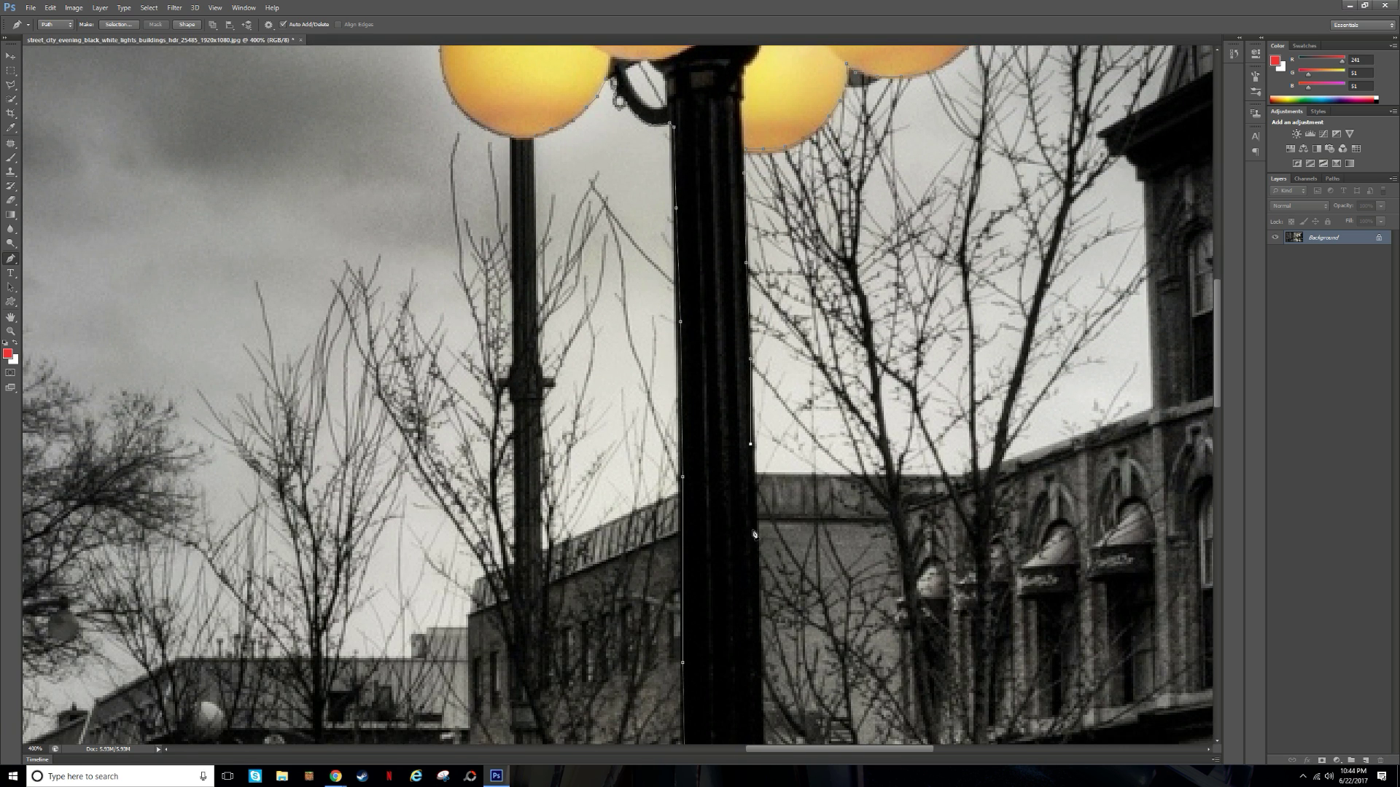
left_click(754, 547)
left_click(757, 637)
scroll(763, 687, "down", 10)
left_click(763, 314)
left_click(767, 424)
left_click(769, 524)
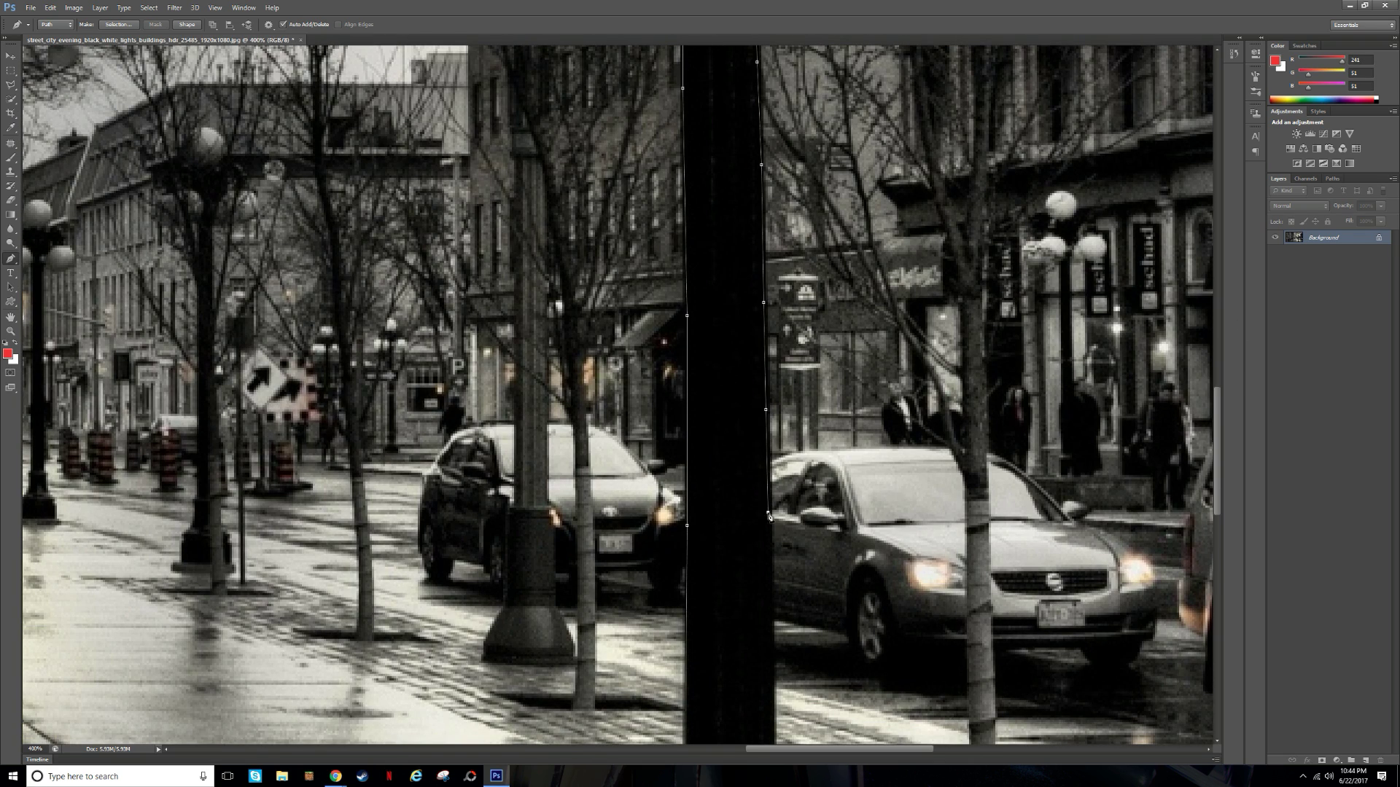
scroll(770, 437, "down", 5)
left_click(770, 310)
left_click(772, 410)
left_click(776, 518)
left_click(788, 526)
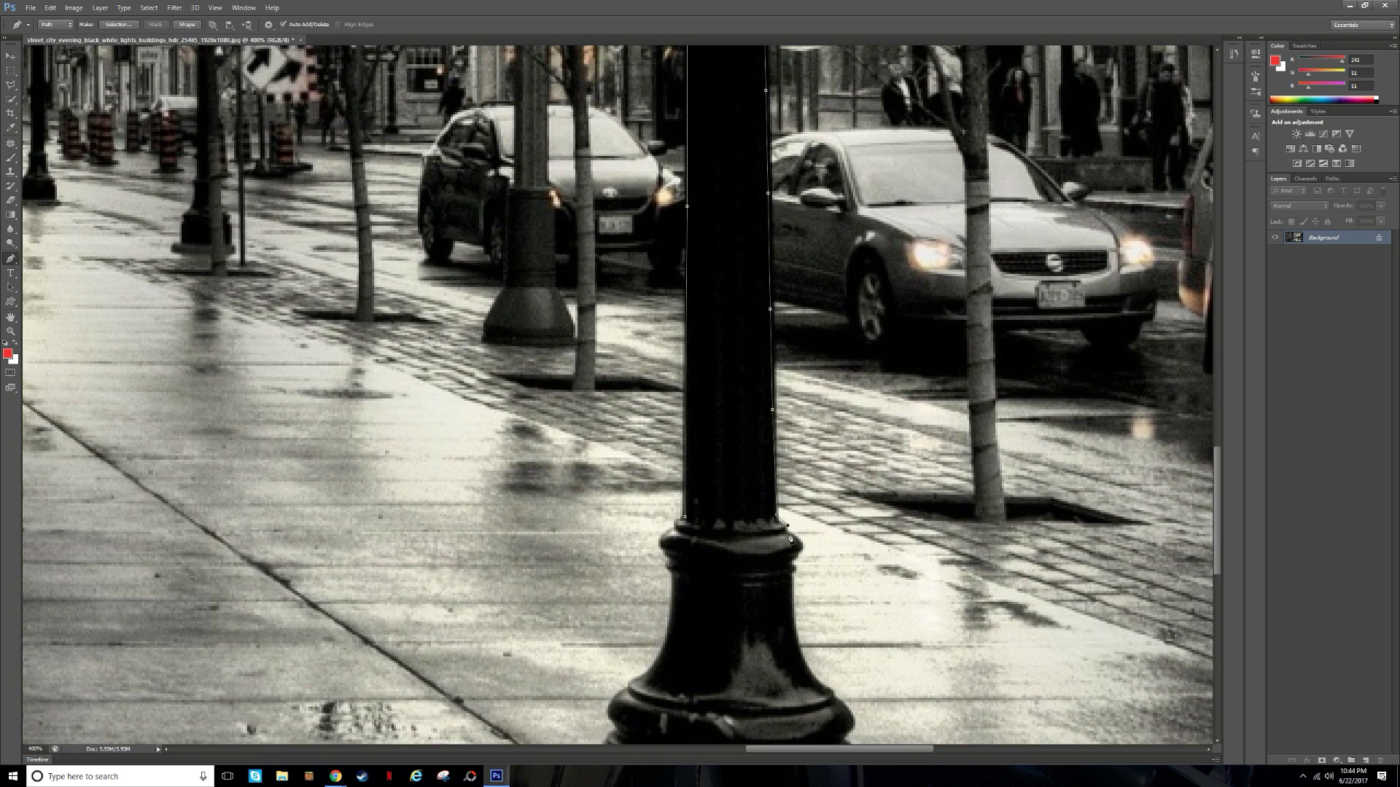
left_click(795, 572)
left_click(796, 632)
scroll(798, 634, "down", 2)
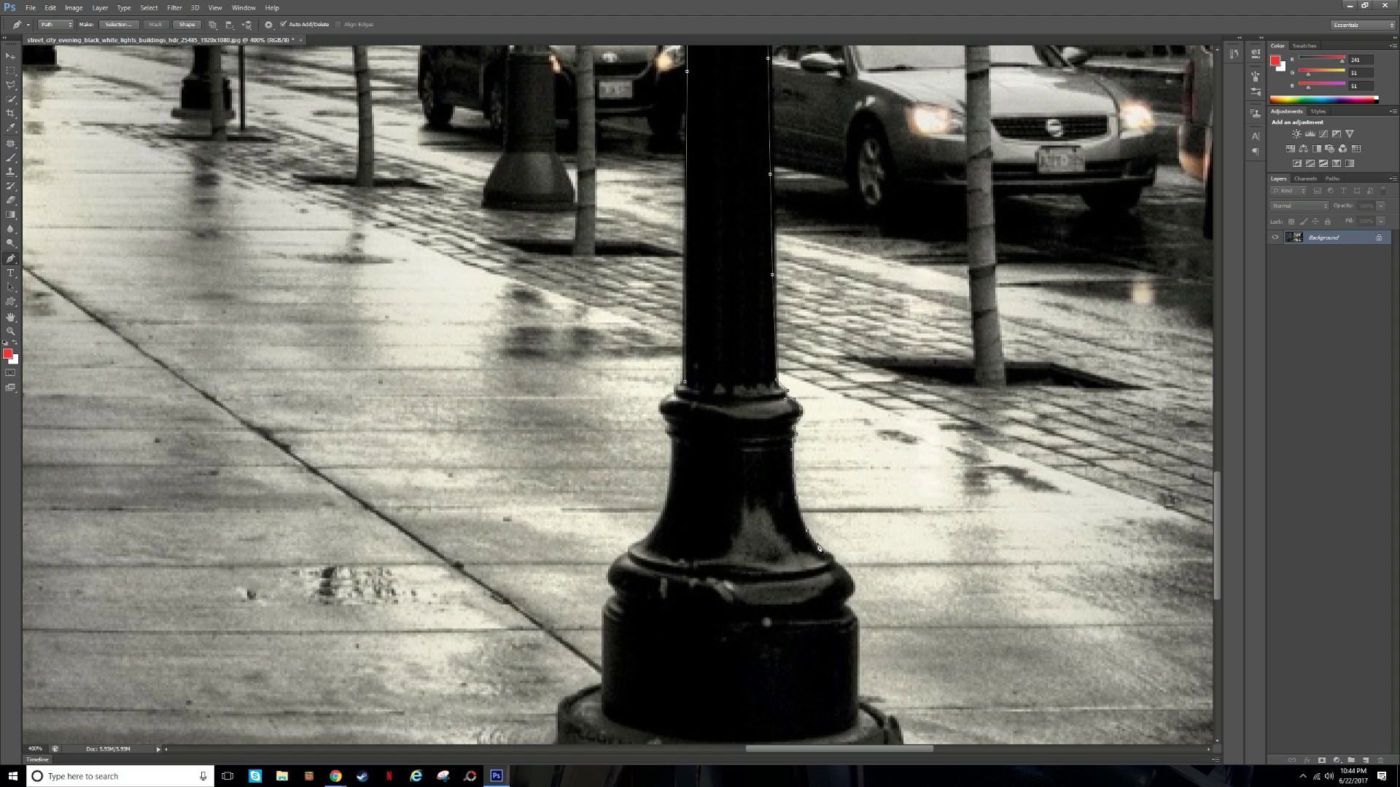
left_click(821, 682)
left_click(832, 694)
left_click(847, 603)
Trace the path along the bottom edge of the lamppost's base.
scroll(1159, 575, "down", 2)
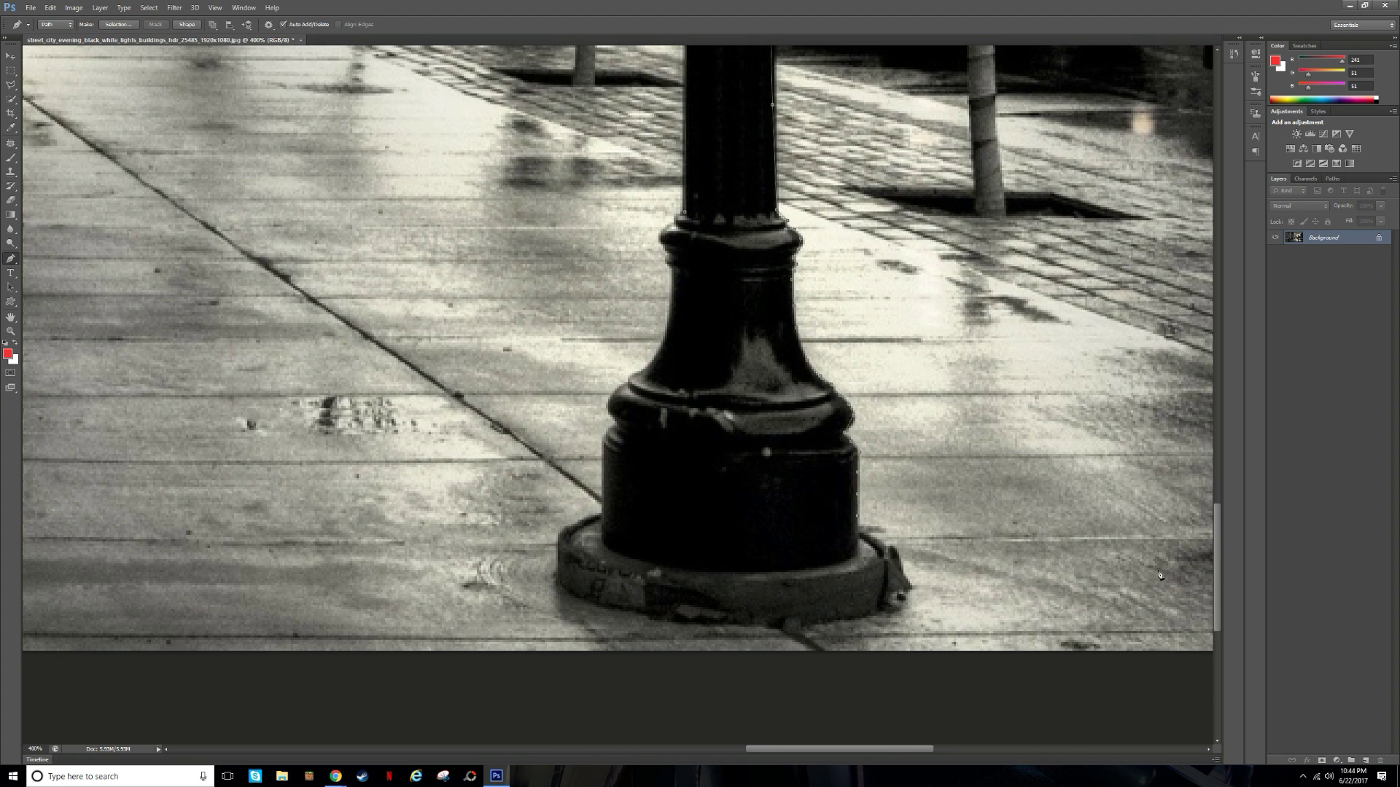
left_click(866, 616)
left_click(837, 620)
left_click(817, 624)
left_click(800, 627)
left_click(779, 629)
left_click(749, 627)
left_click(718, 624)
left_click(687, 623)
left_click(648, 617)
Trace up the base's left side and the pole's left edge.
left_click(613, 609)
left_click(574, 594)
left_click(554, 579)
left_click(558, 543)
left_click(603, 515)
left_click(603, 488)
left_click(604, 447)
left_click(611, 413)
left_click(626, 380)
left_click(657, 353)
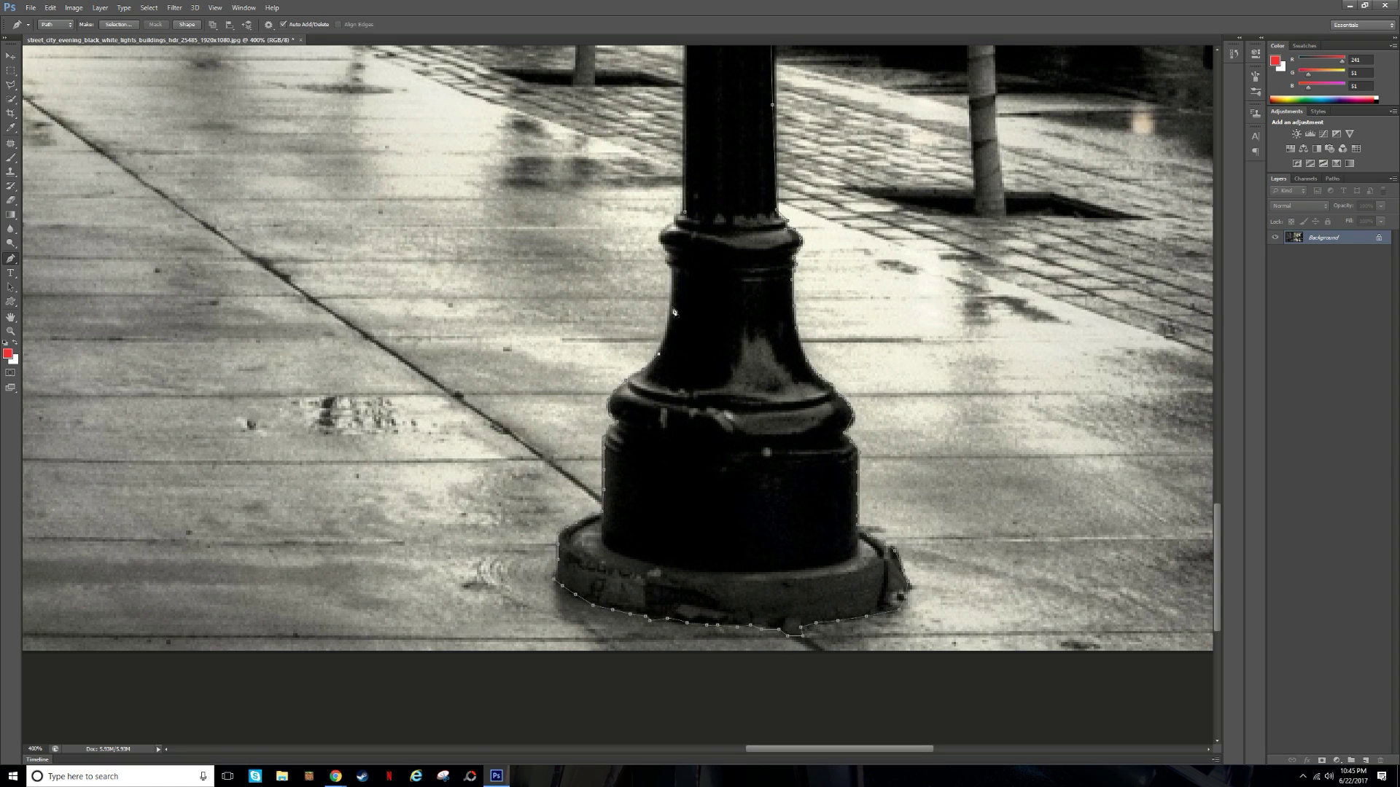
left_click(670, 319)
left_click(672, 288)
left_click(675, 216)
scroll(818, 427, "up", 1)
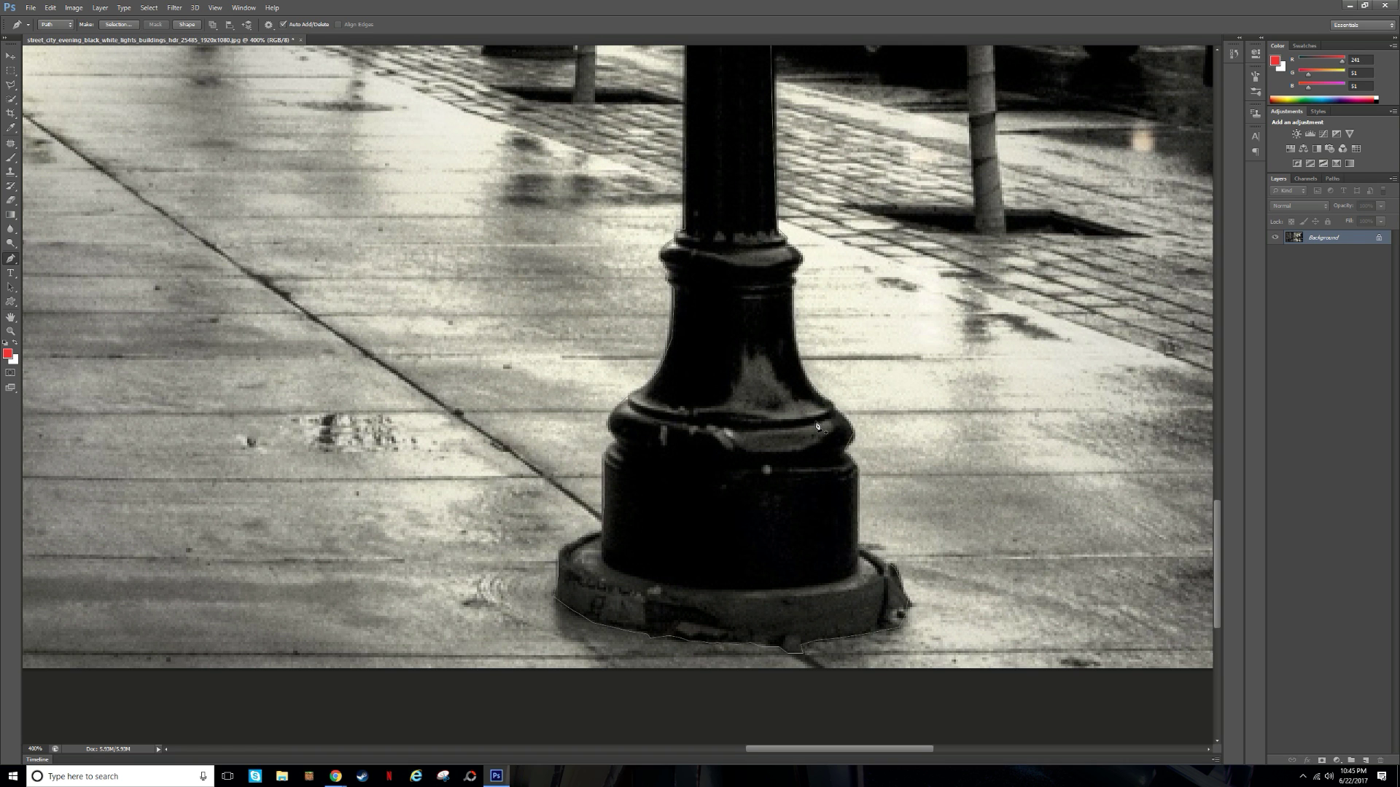
scroll(818, 427, "down", 3)
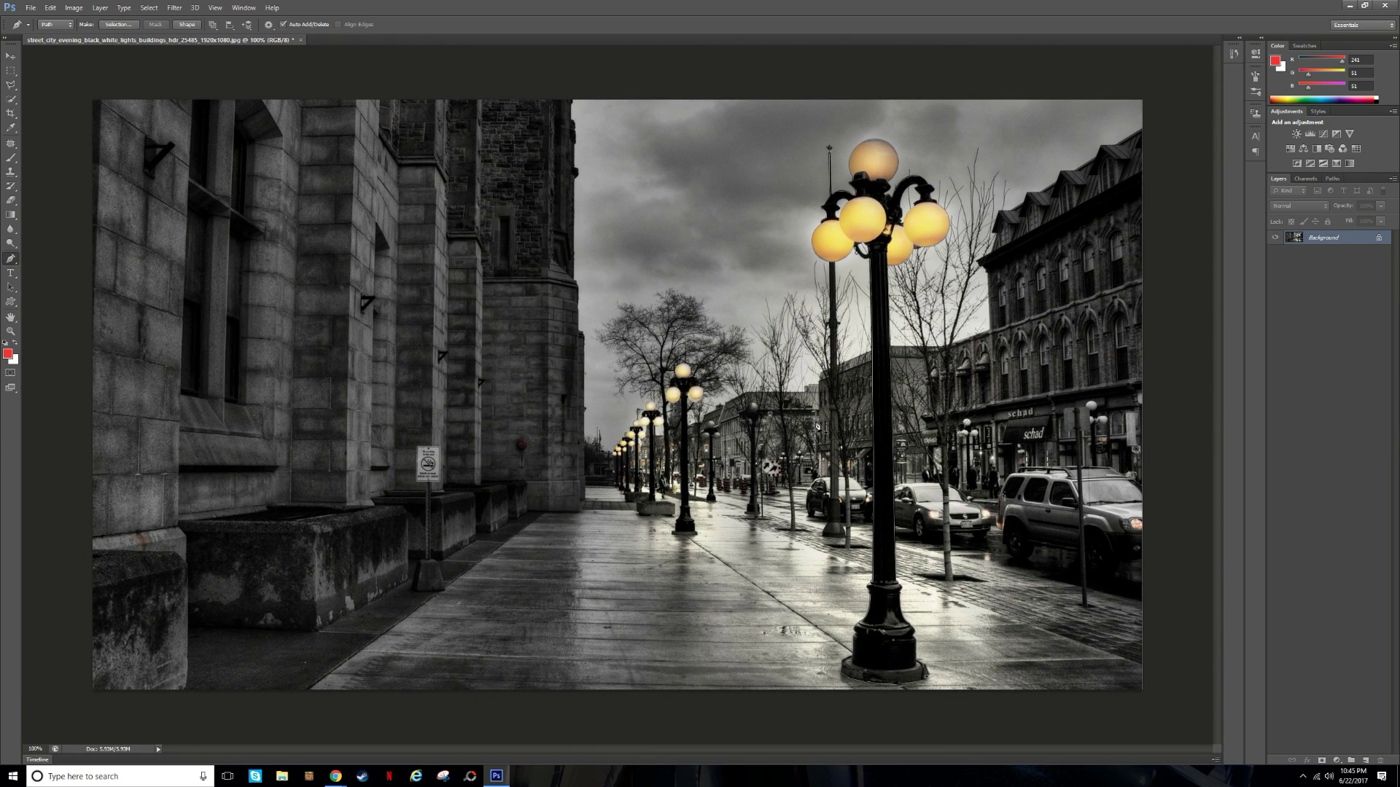
Turn the lamppost path into a selection, then undo that selection.
right_click(888, 404)
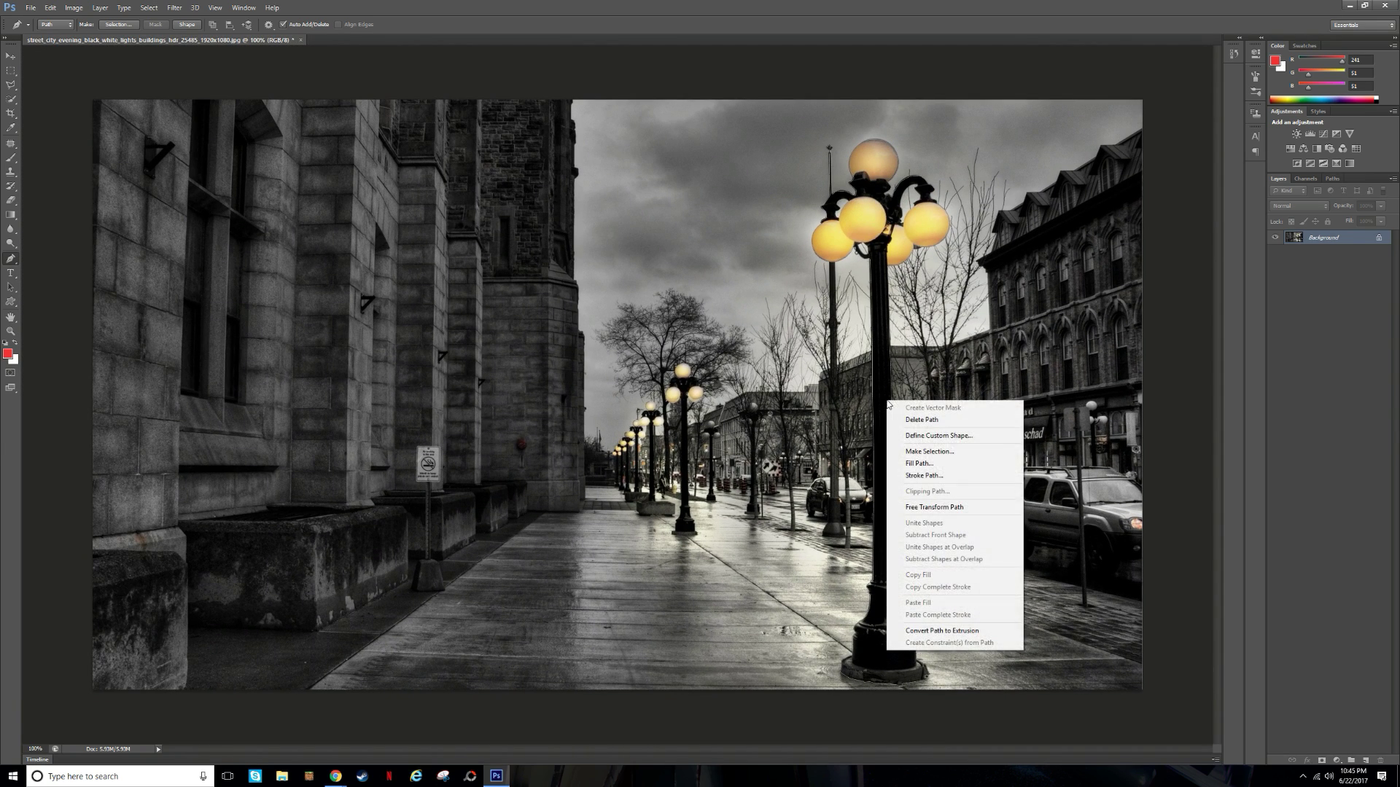
left_click(924, 453)
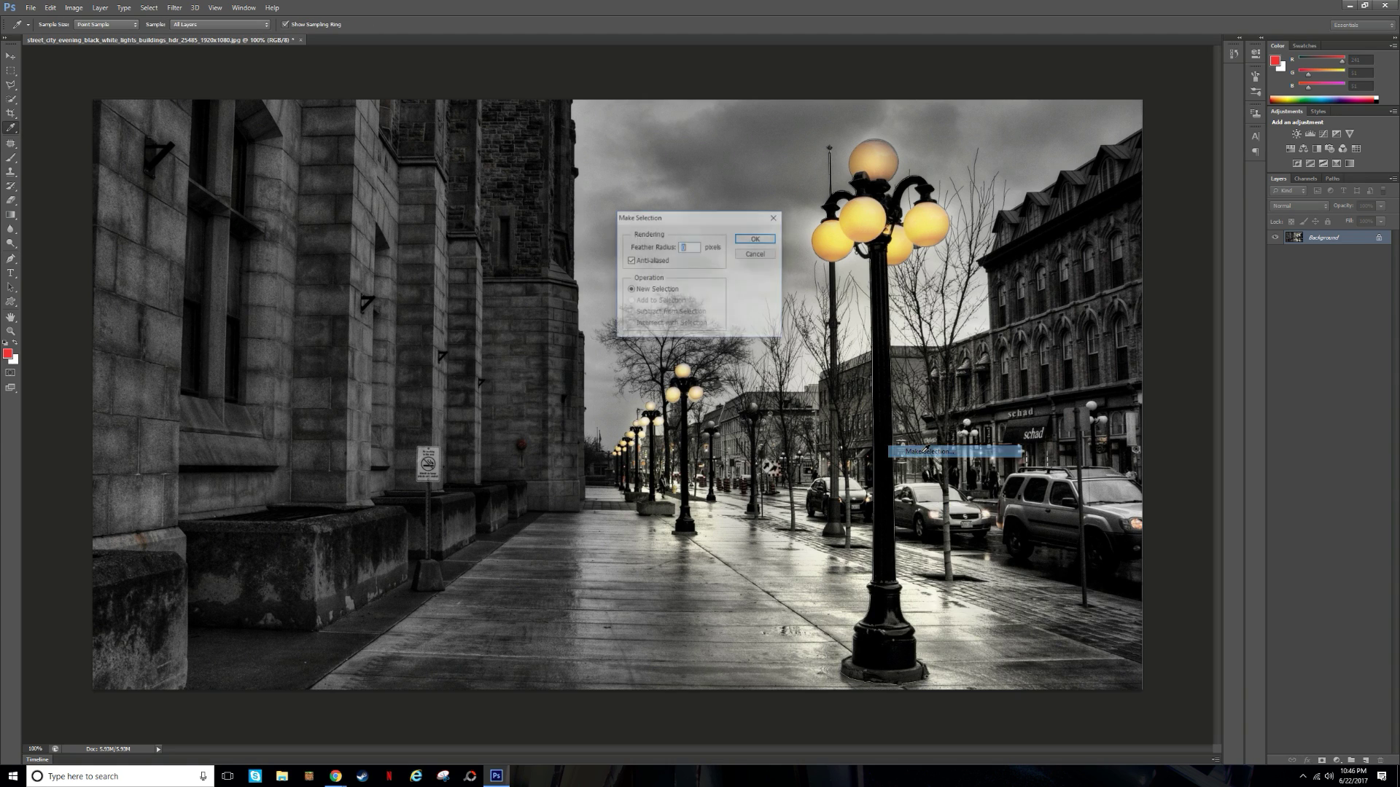
left_click(755, 239)
right_click(887, 376)
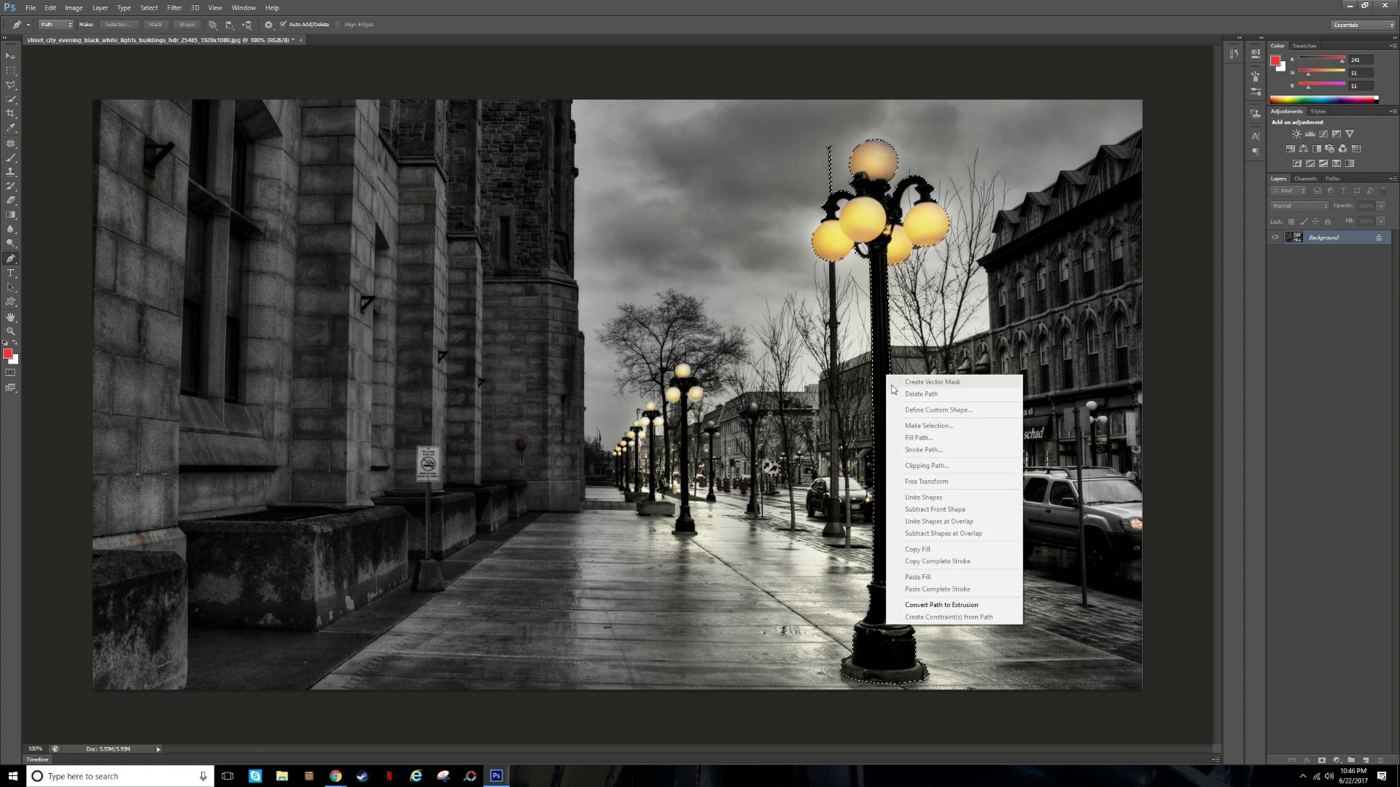
left_click(679, 167)
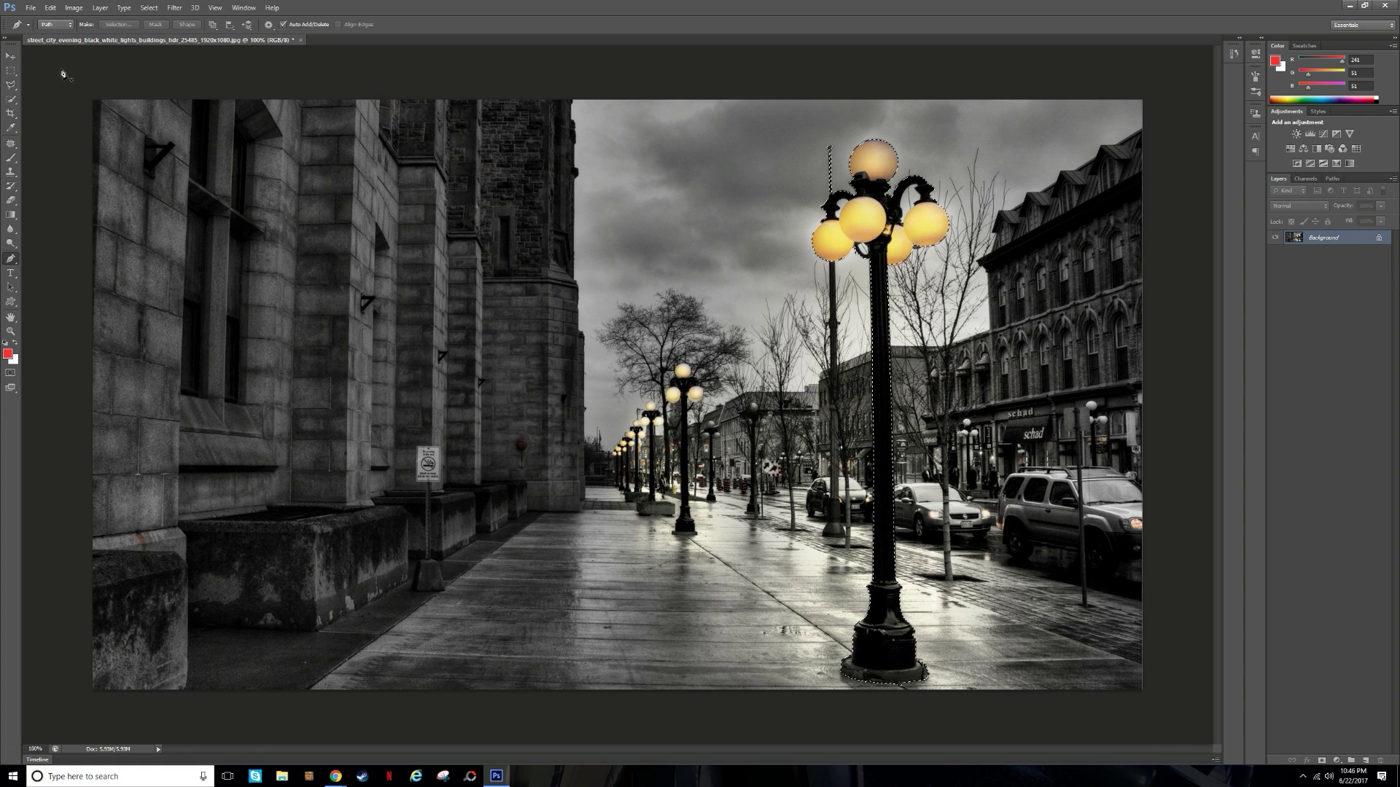
left_click(50, 8)
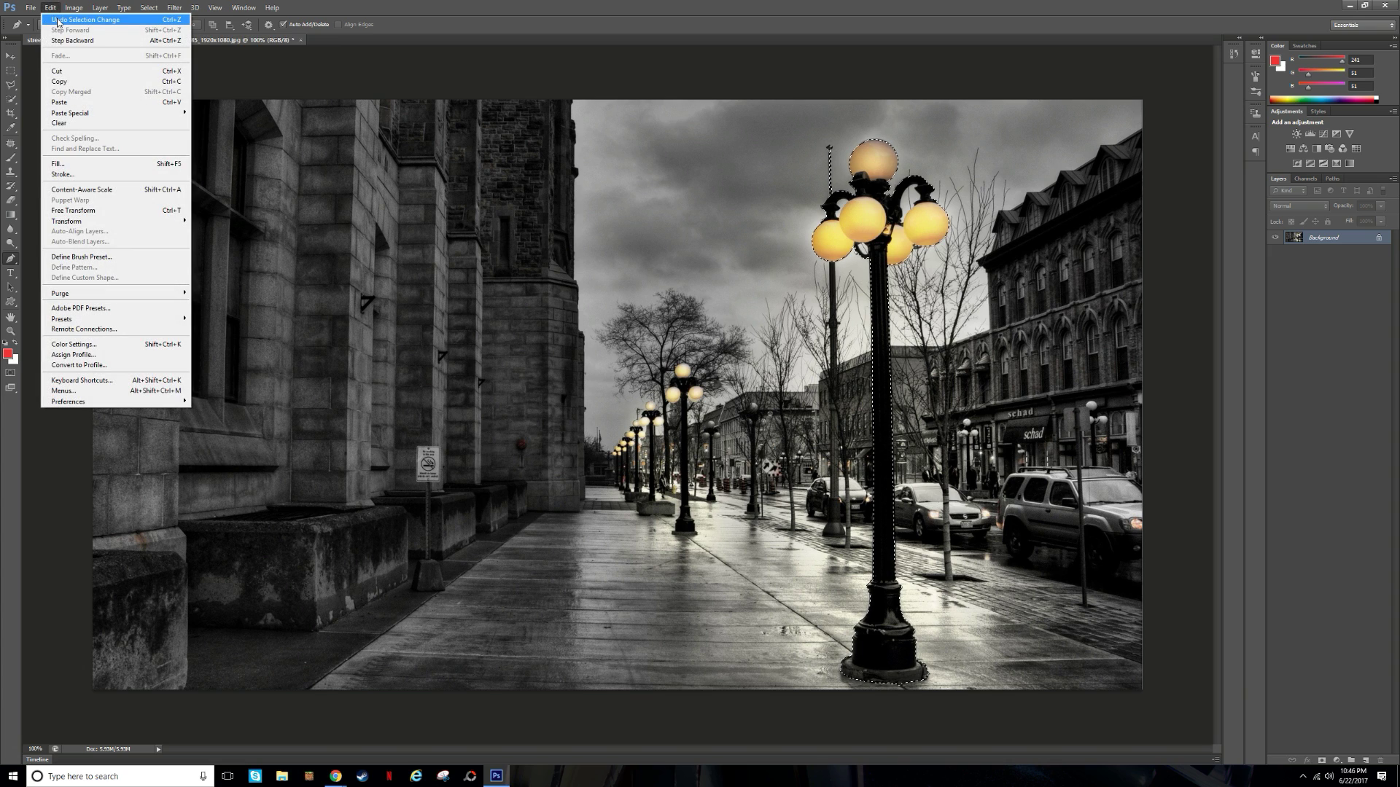
left_click(84, 19)
Define the lamppost path outline as a new custom shape.
right_click(885, 308)
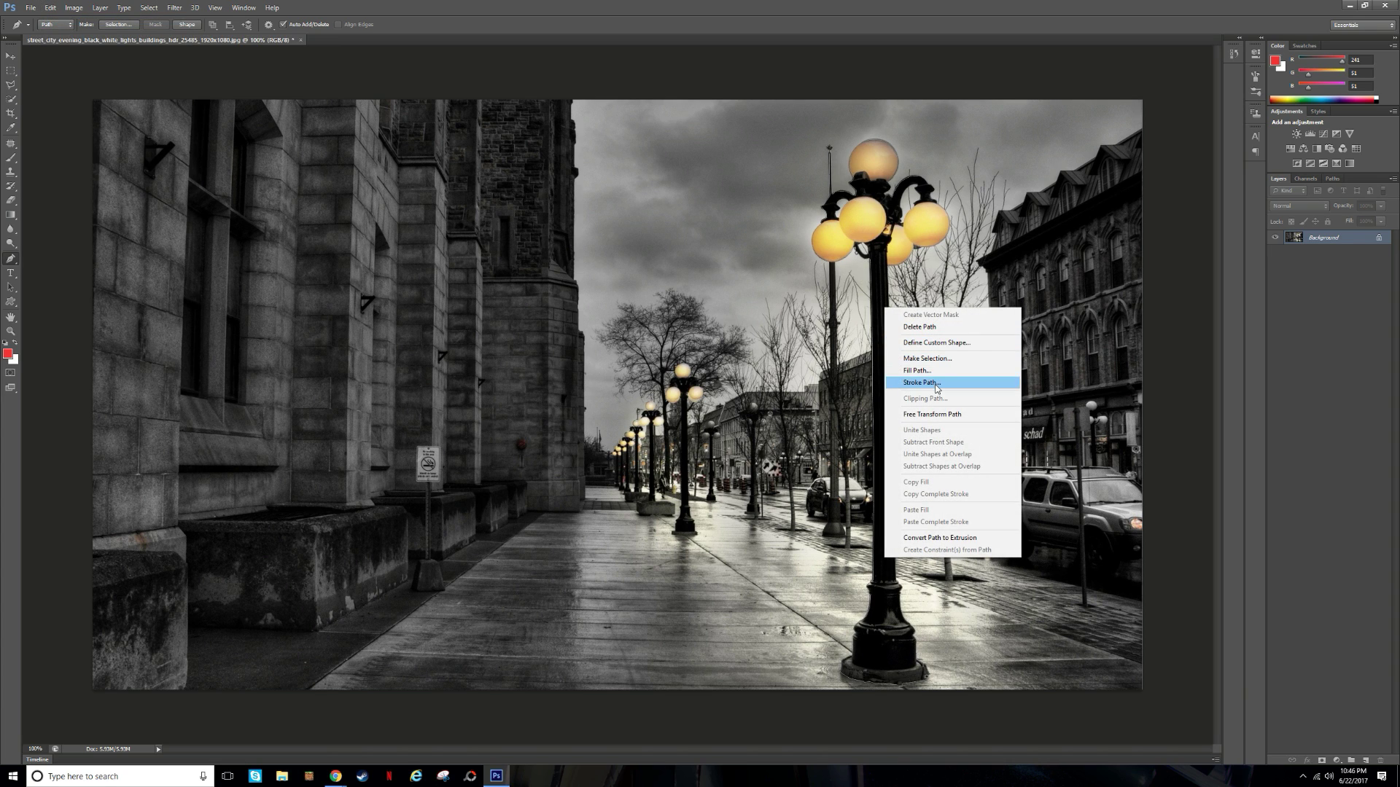
left_click(937, 342)
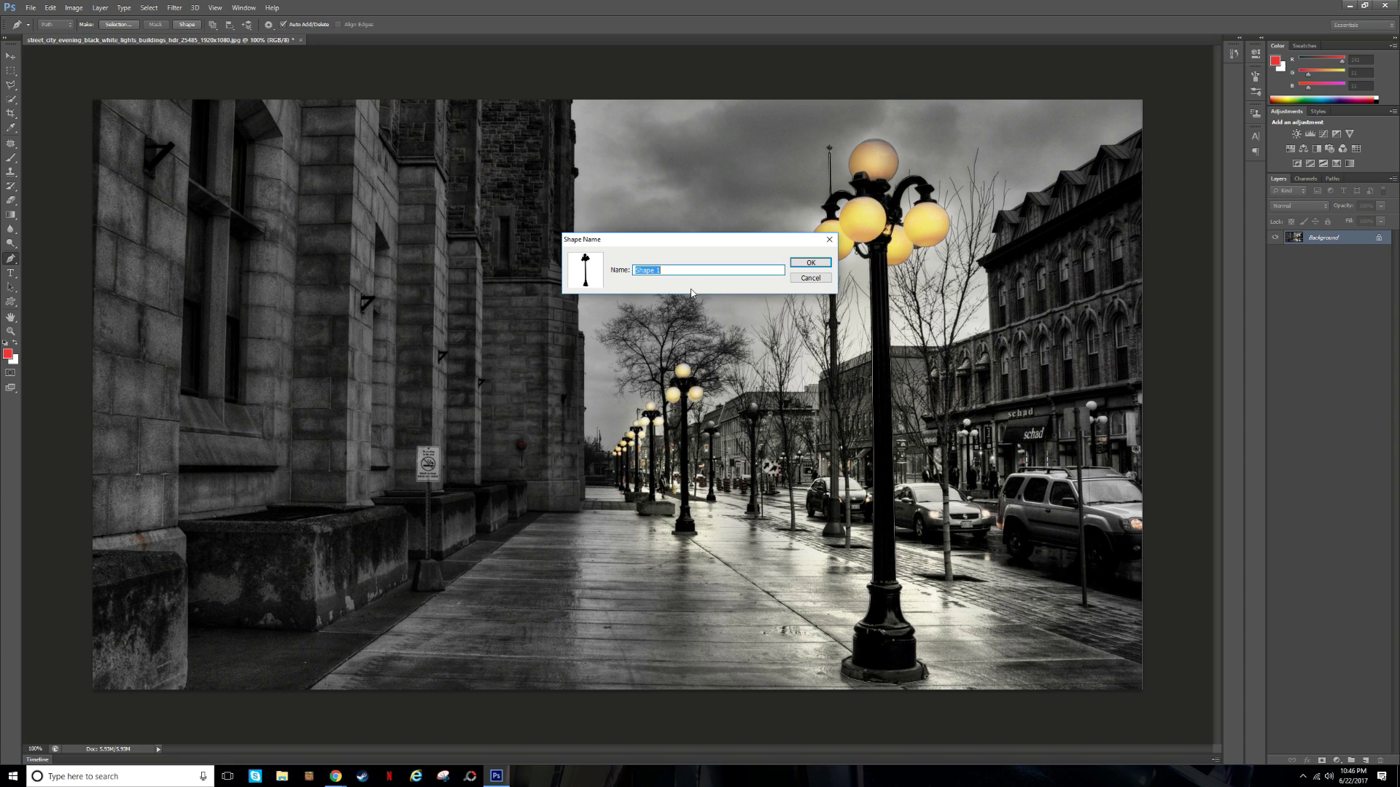
type("\\")
key("Return")
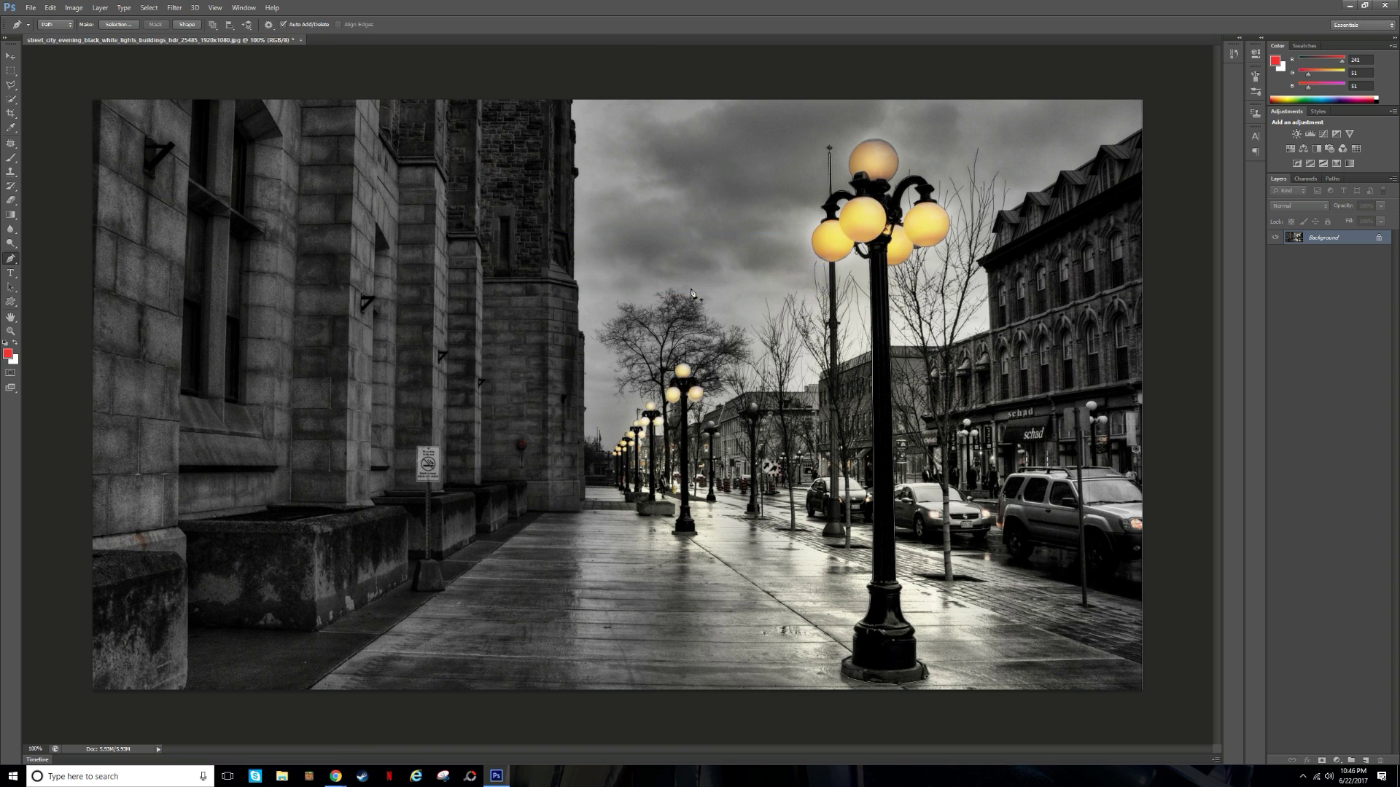
right_click(880, 276)
Convert the lamppost path to a selection, fill it white, and copy it to Layer 1.
left_click(912, 330)
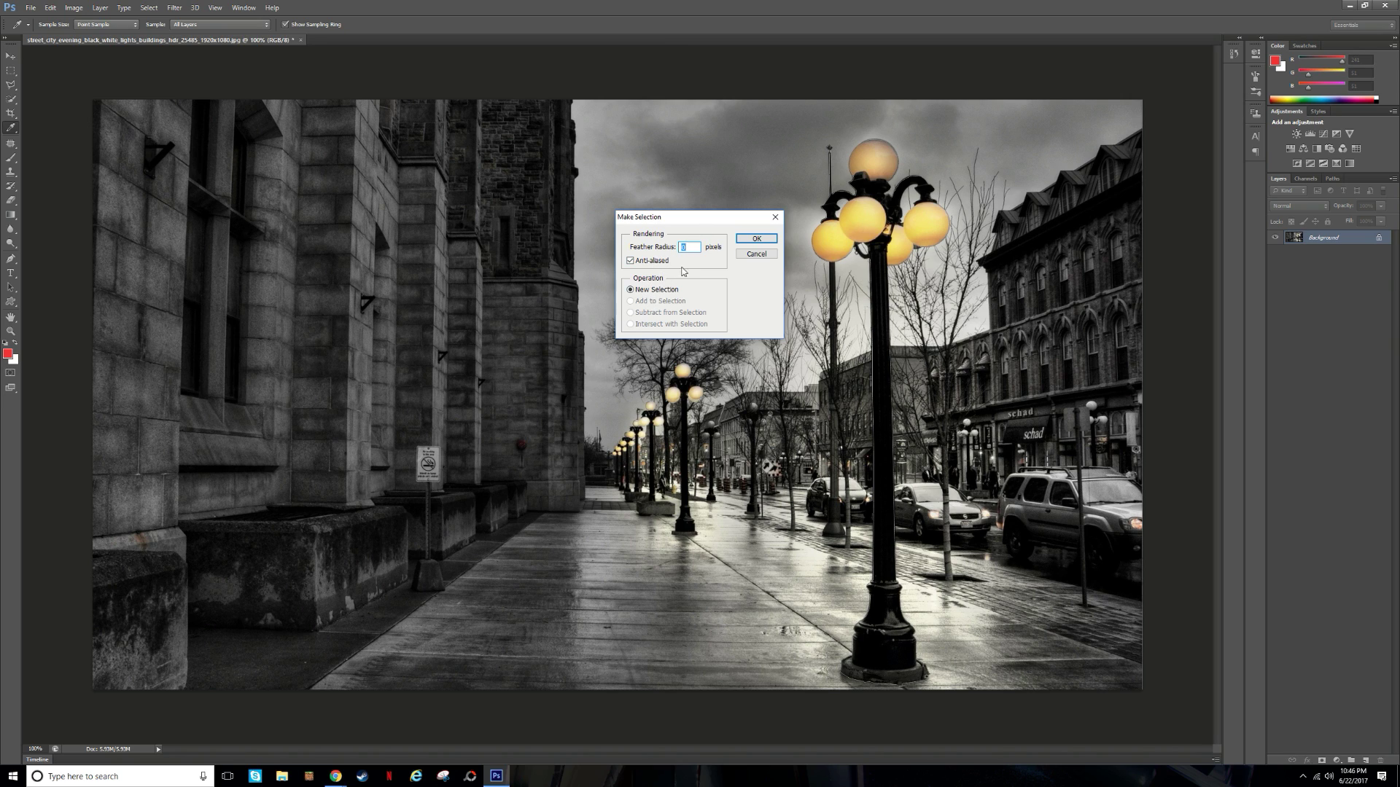
left_click(756, 239)
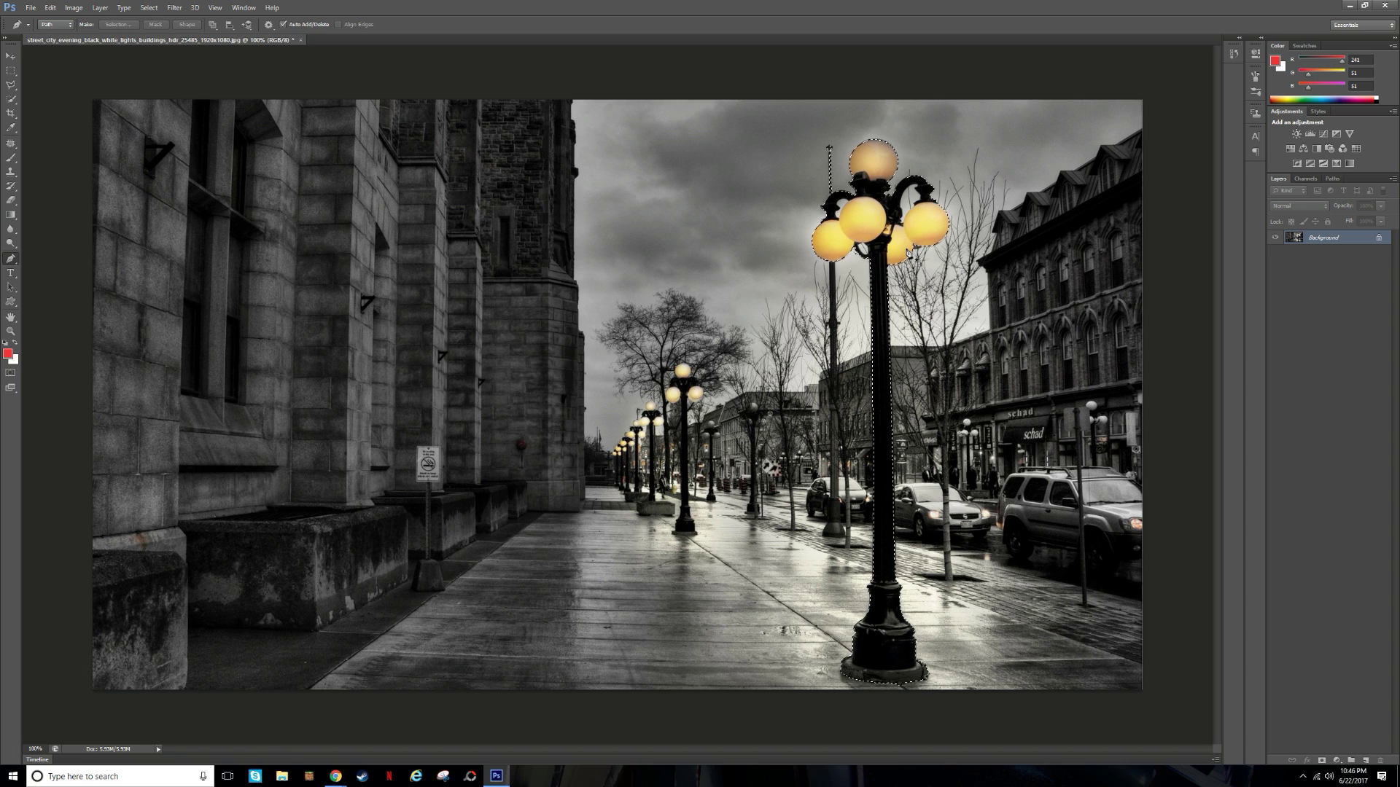
key("ctrl+BackSpace")
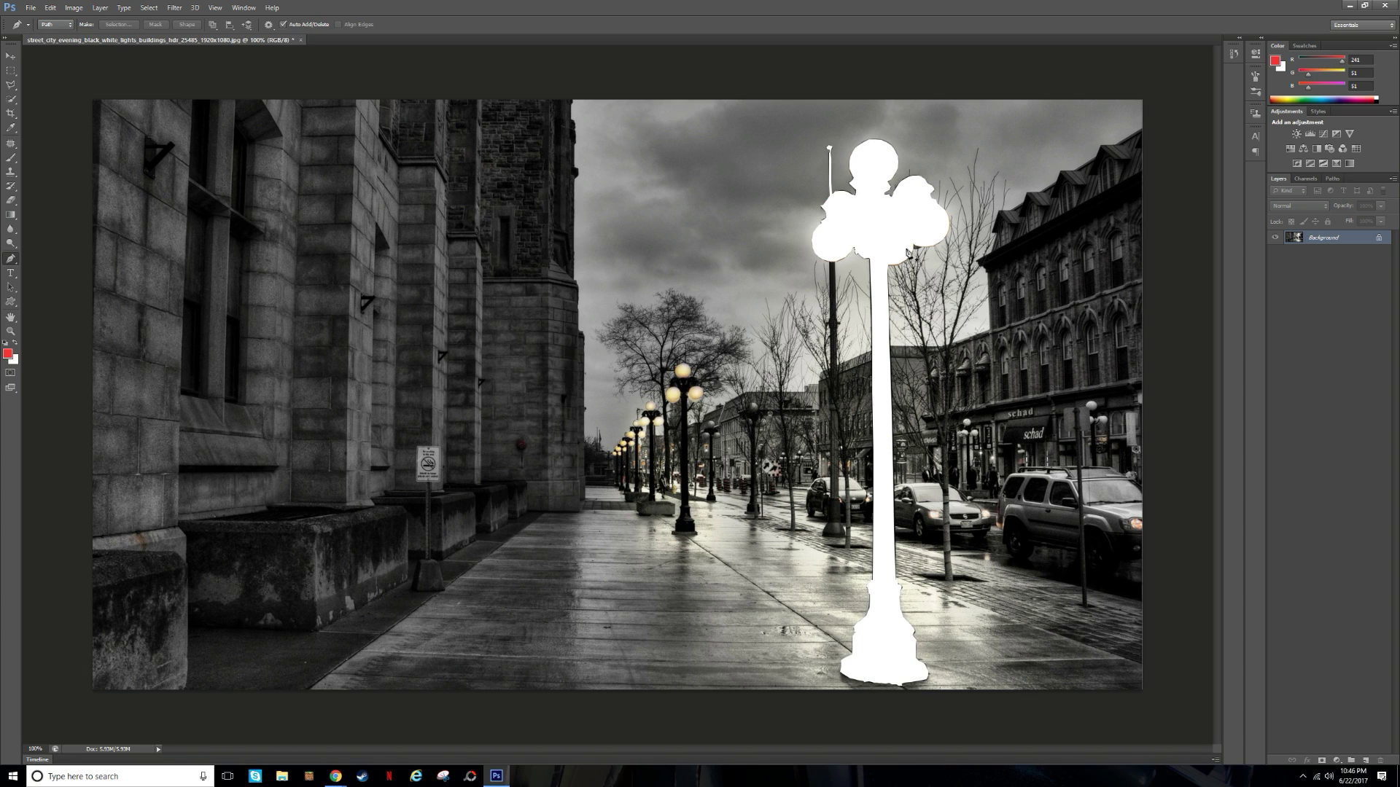
key("ctrl+v")
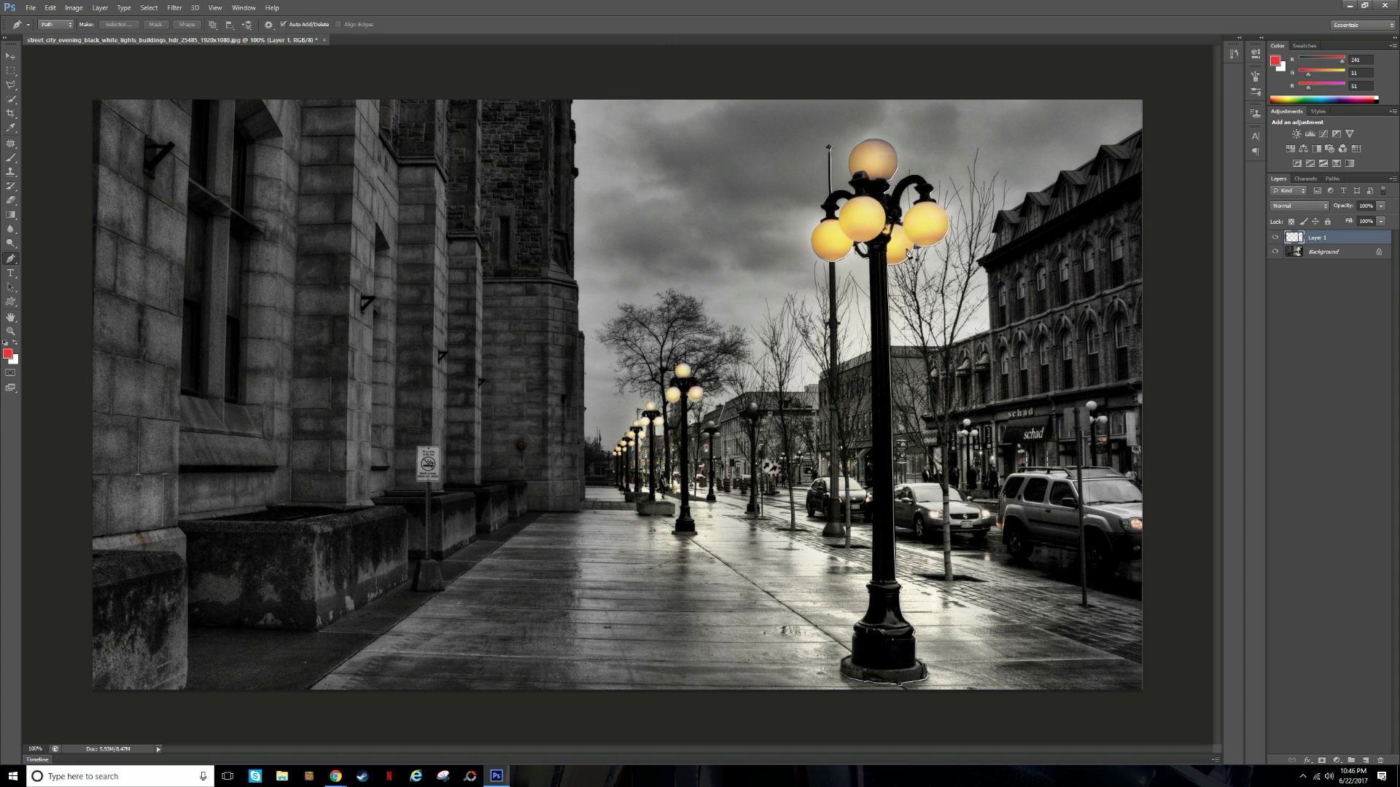
Give Layer 1 a drop shadow, tuning Distance, Spread and Size into a thick soft outline.
double_click(1347, 241)
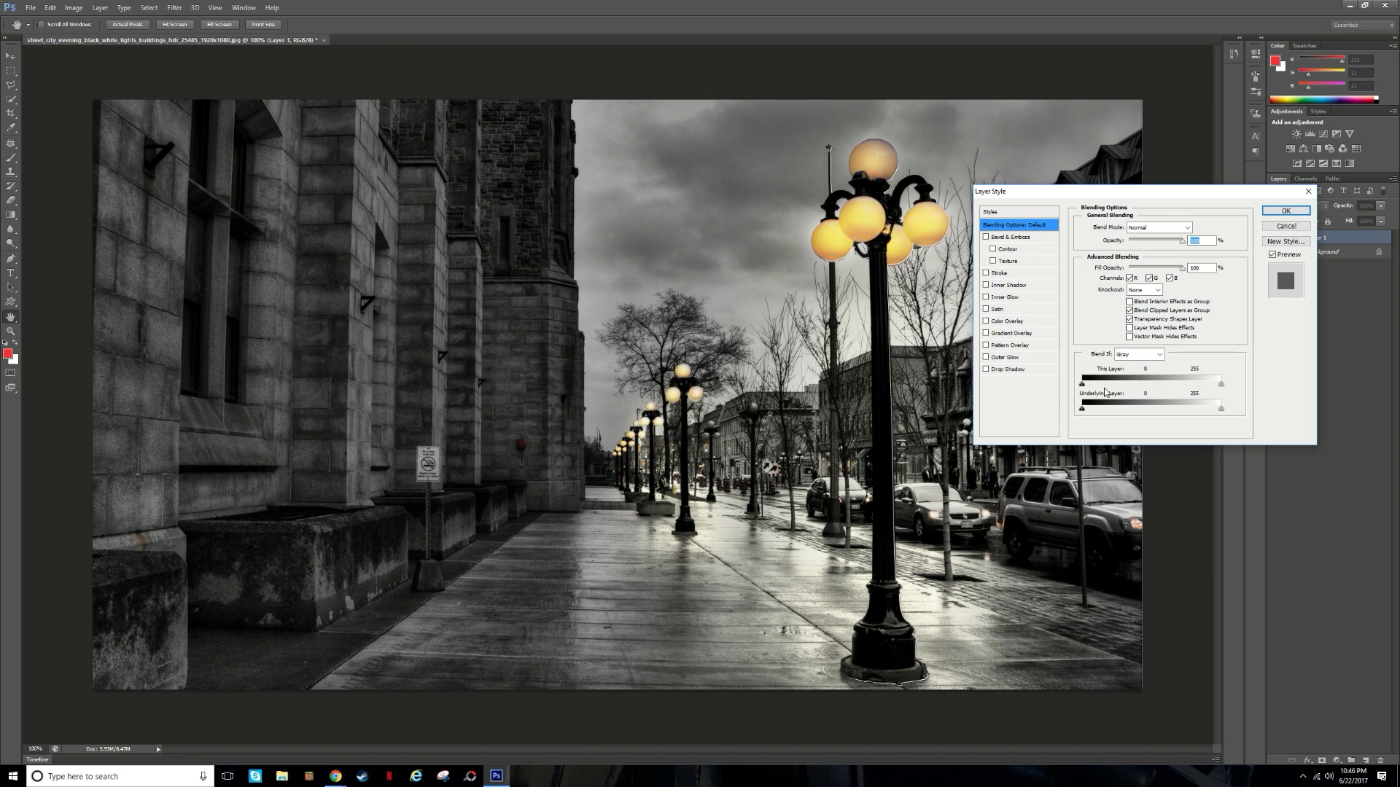
left_click(989, 369)
left_click(1013, 372)
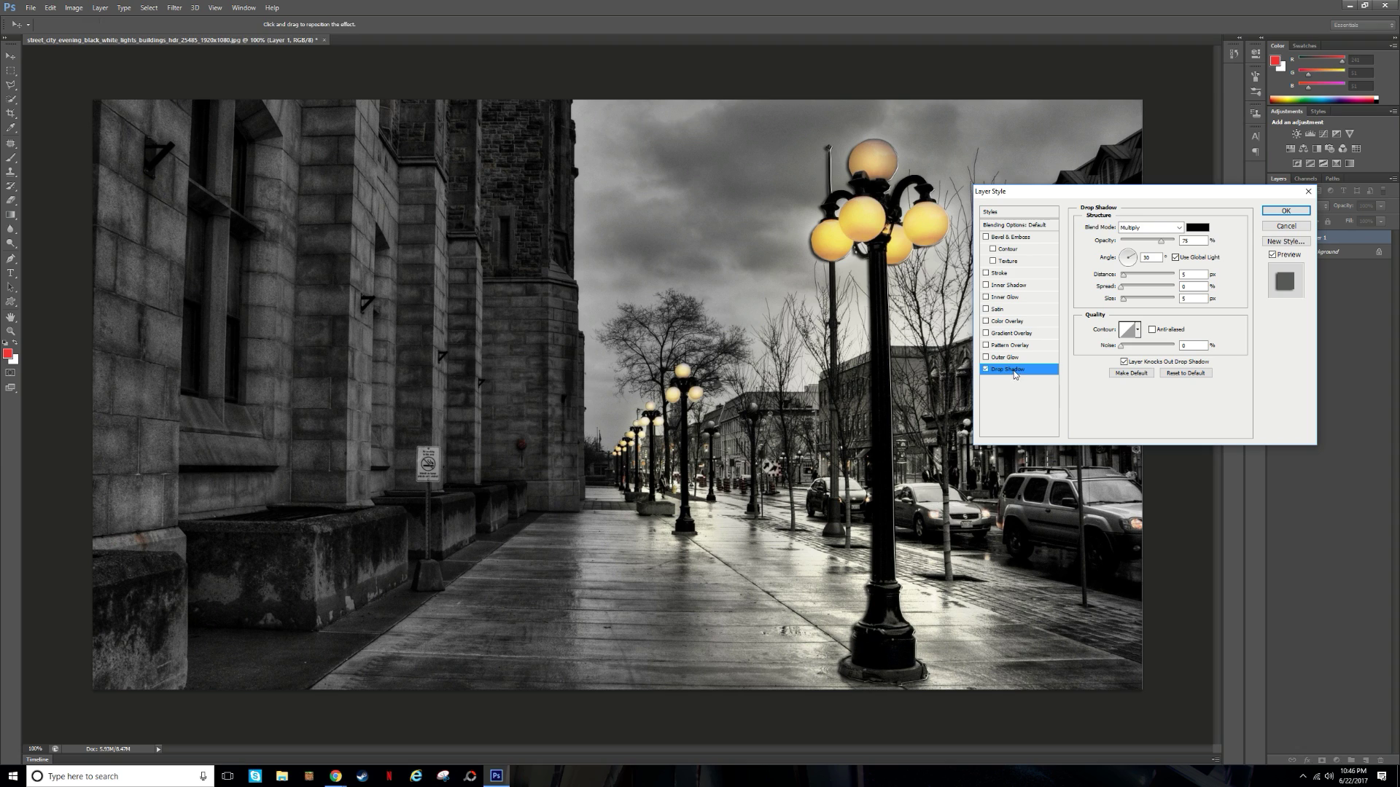
left_click(1148, 257)
mouse_move(1125, 279)
left_mouse_down()
mouse_move(1144, 277)
mouse_move(1120, 277)
left_mouse_up()
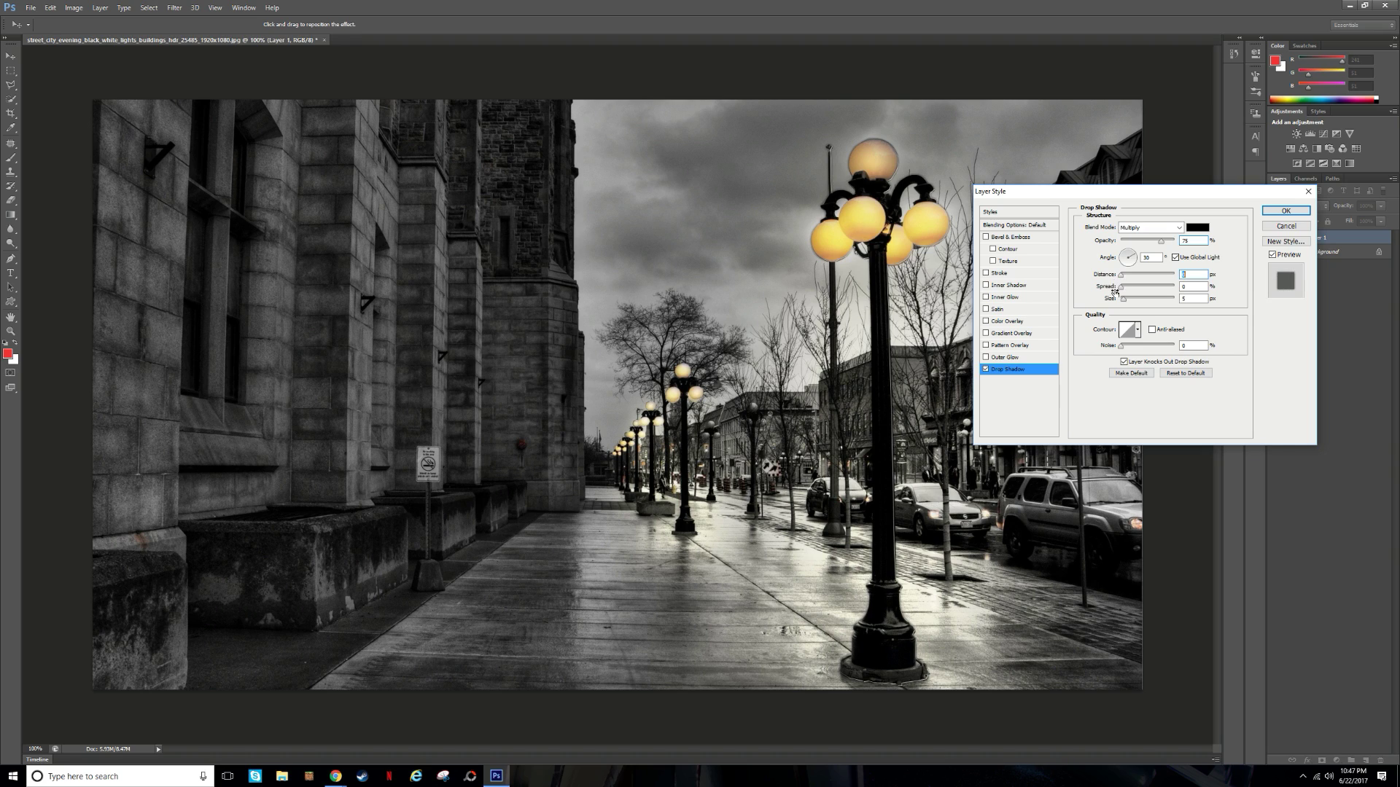
left_click_drag(1121, 287, 1169, 302)
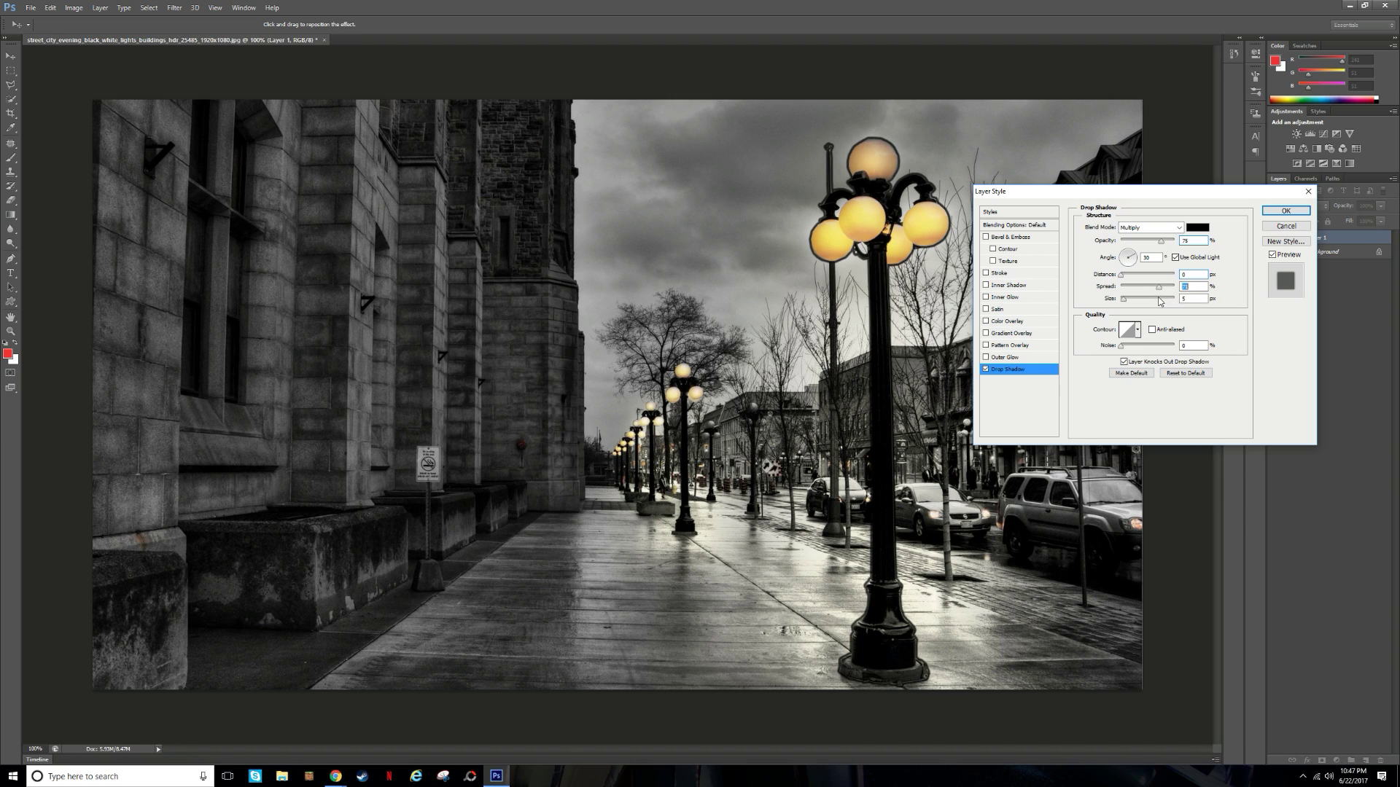
left_click_drag(1159, 301, 1151, 300)
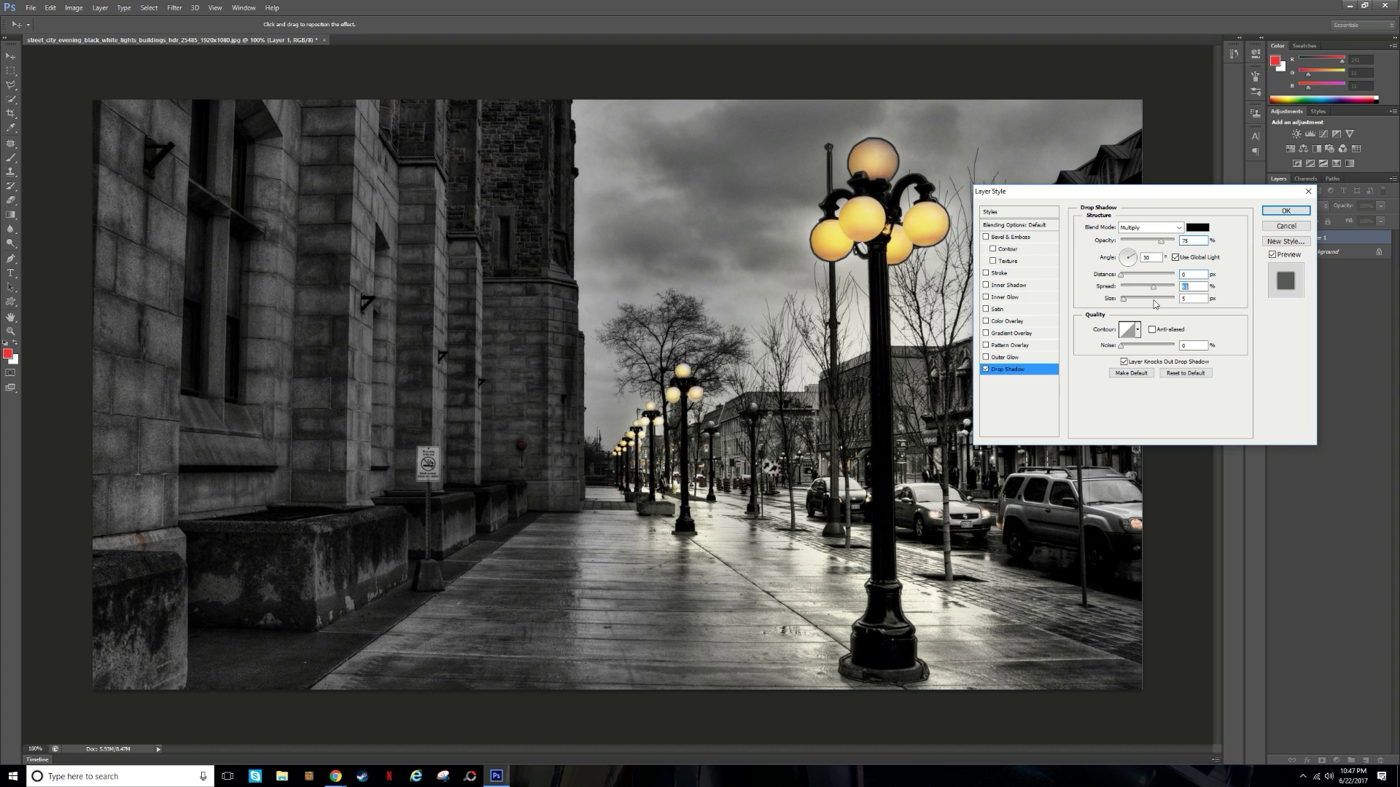
mouse_move(1124, 301)
left_mouse_down()
mouse_move(1174, 305)
mouse_move(1128, 306)
left_mouse_up()
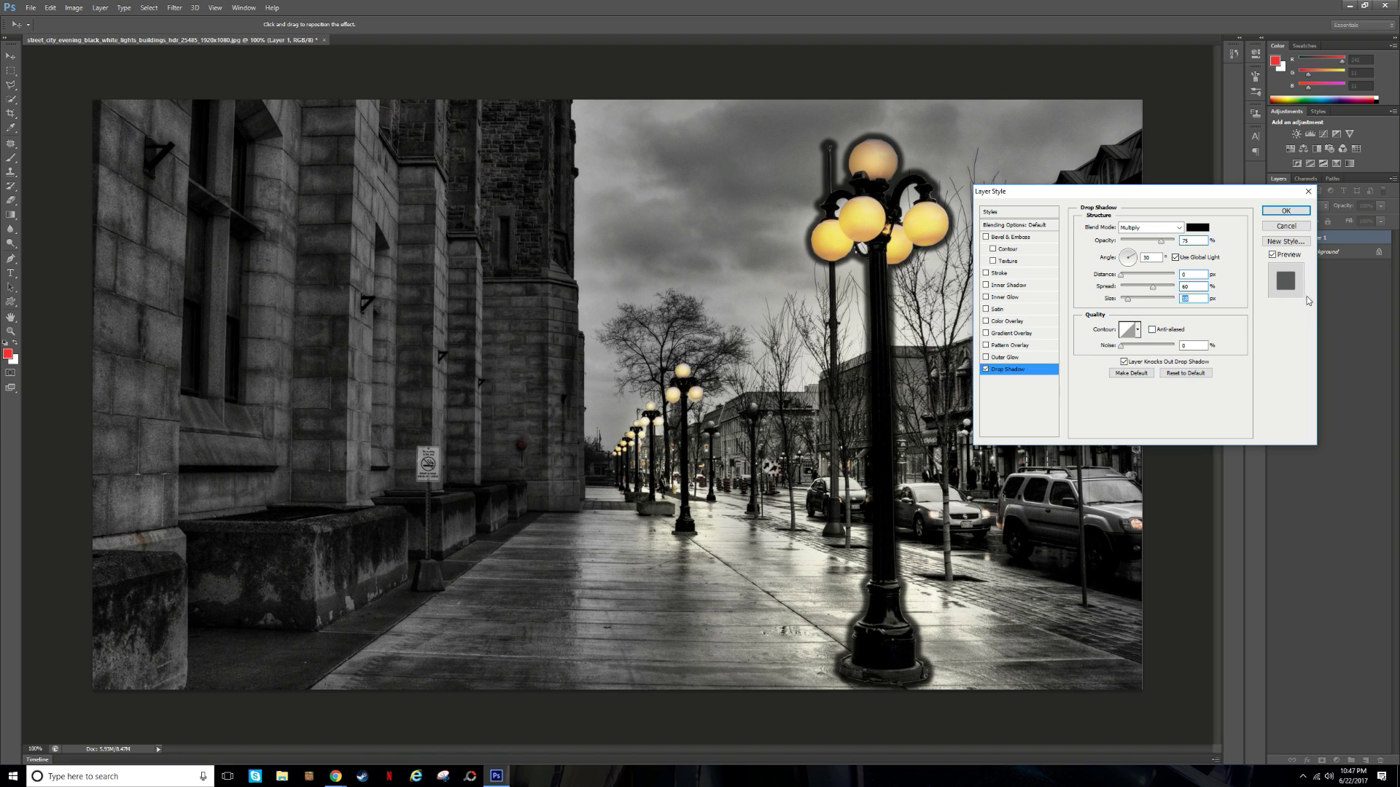
left_click(986, 273)
Set the lamppost stroke to 7 px, trying other colours before keeping black.
left_click(1013, 275)
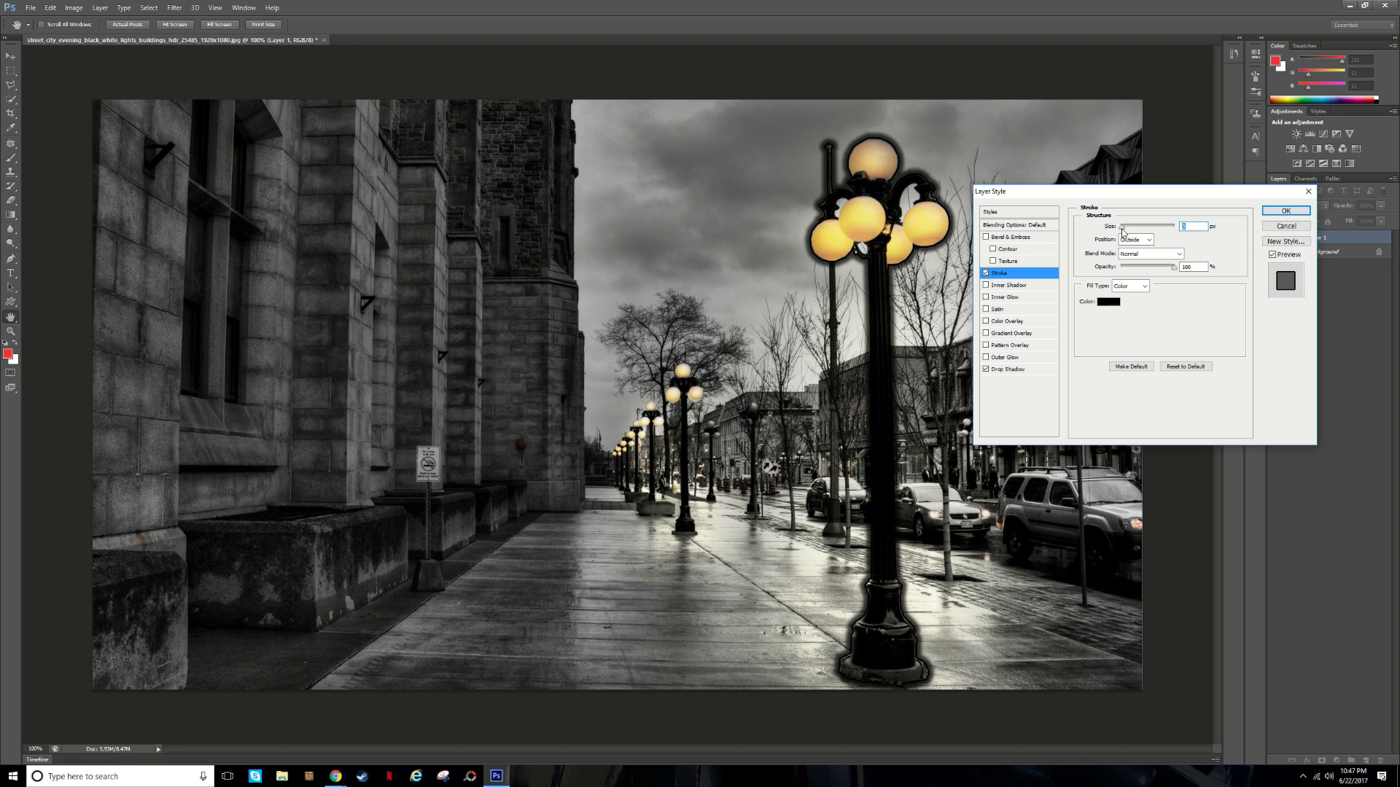
mouse_move(1123, 231)
left_mouse_down()
mouse_move(1143, 237)
mouse_move(1126, 229)
left_mouse_up()
left_click(1113, 306)
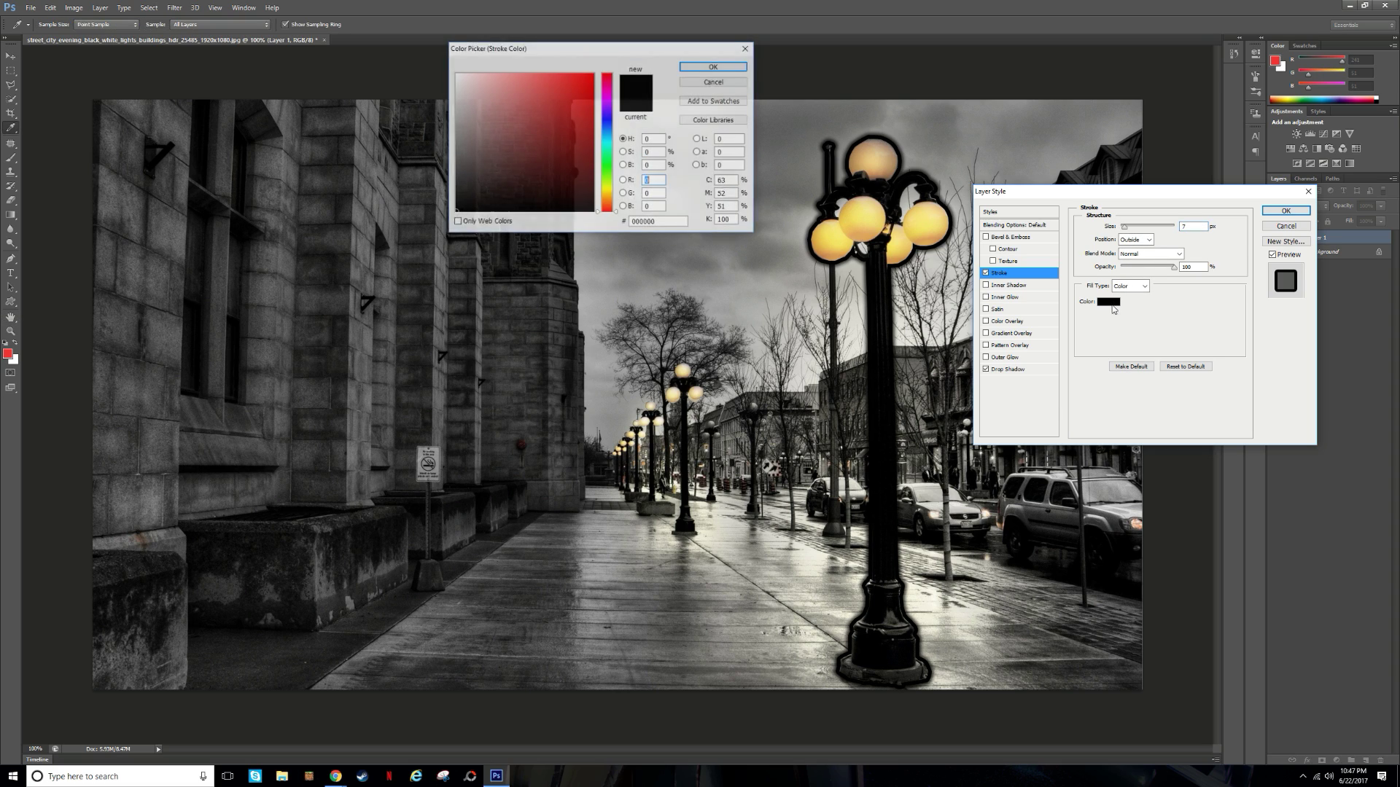
left_click_drag(576, 194, 560, 98)
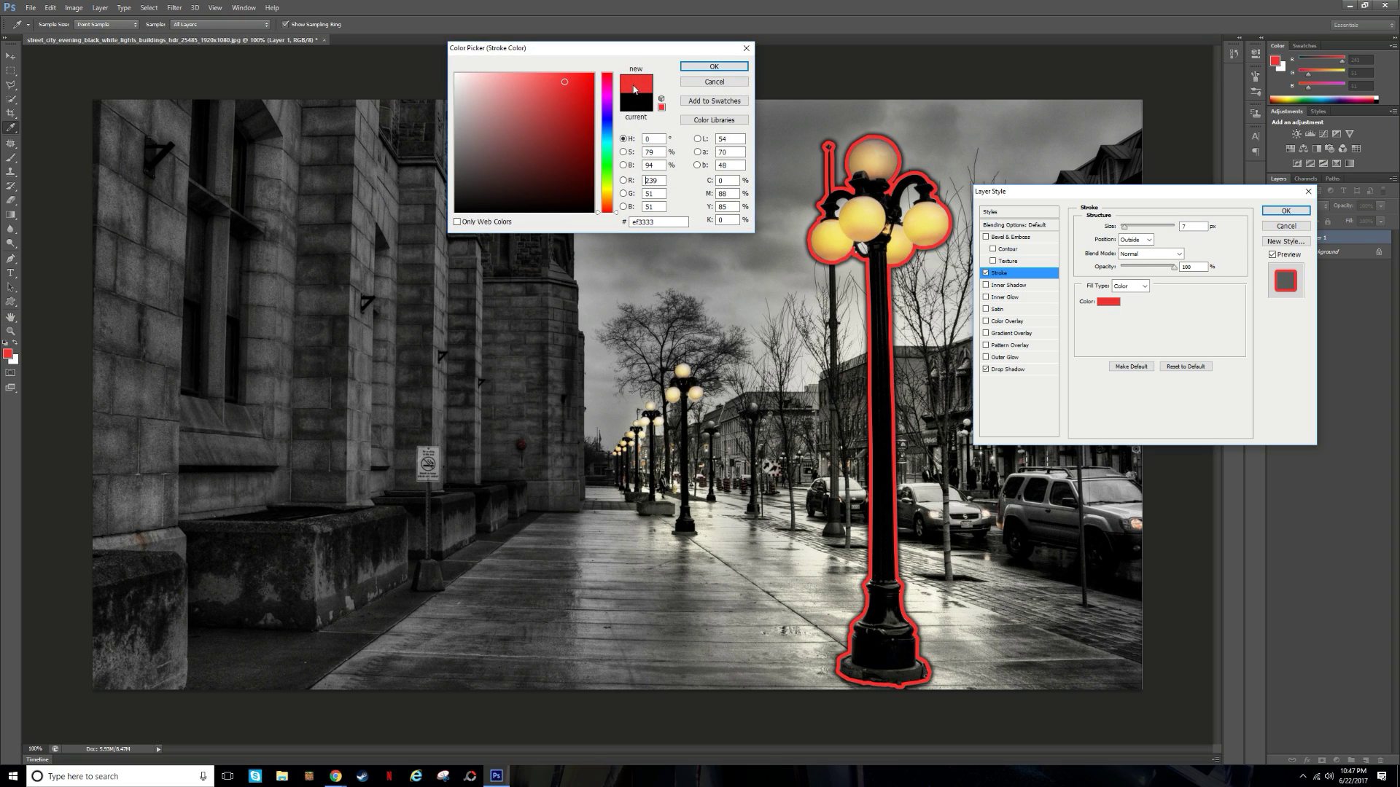
left_click(487, 82)
left_click(476, 81)
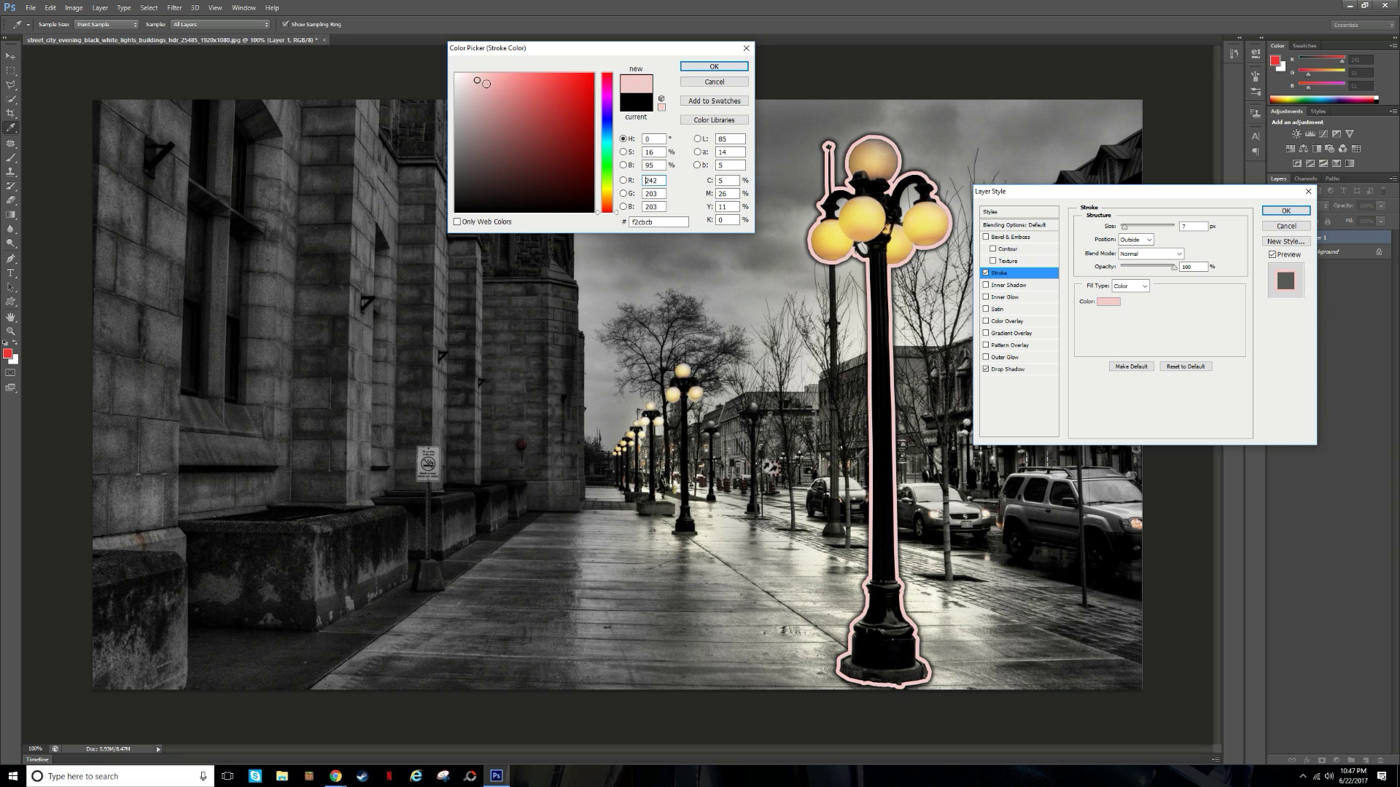
left_click_drag(470, 75, 453, 72)
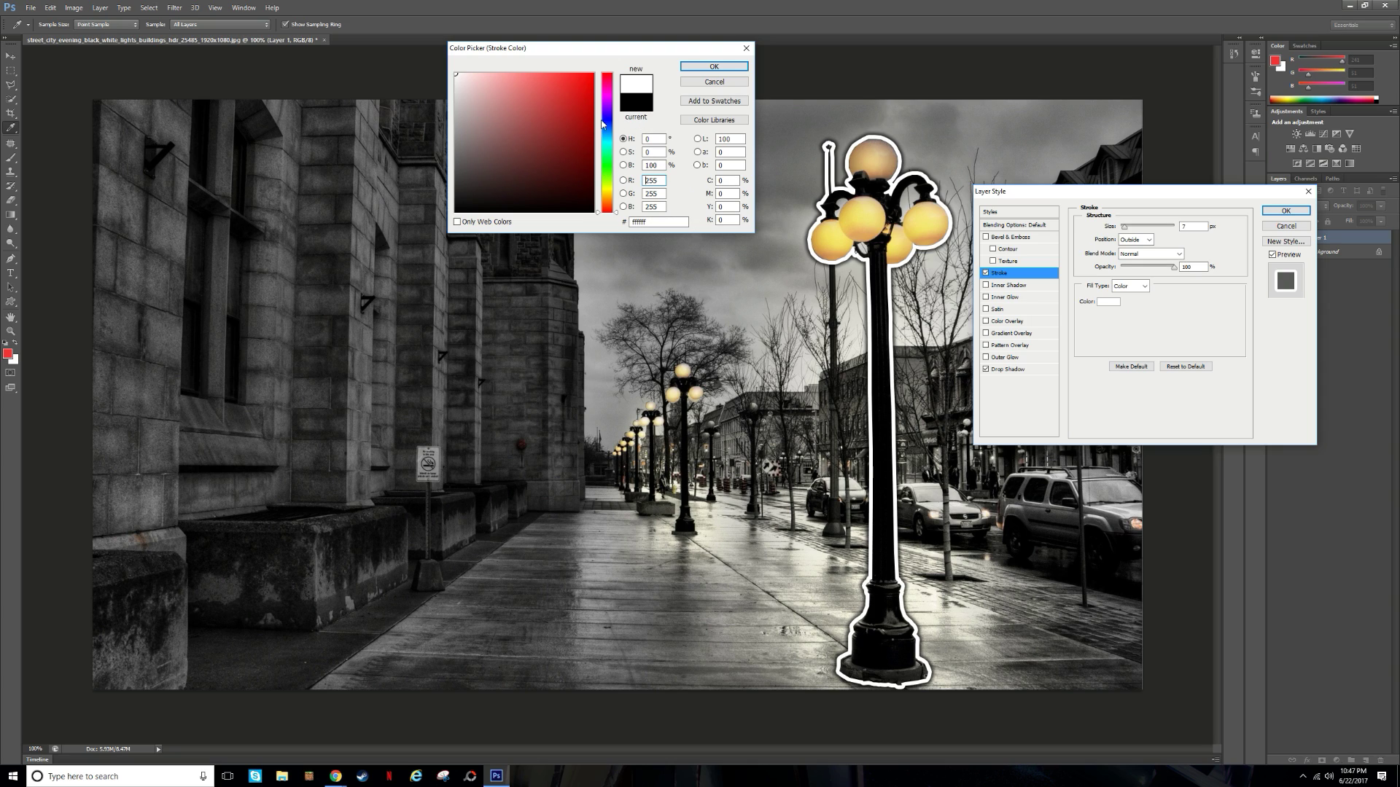
left_click(863, 212)
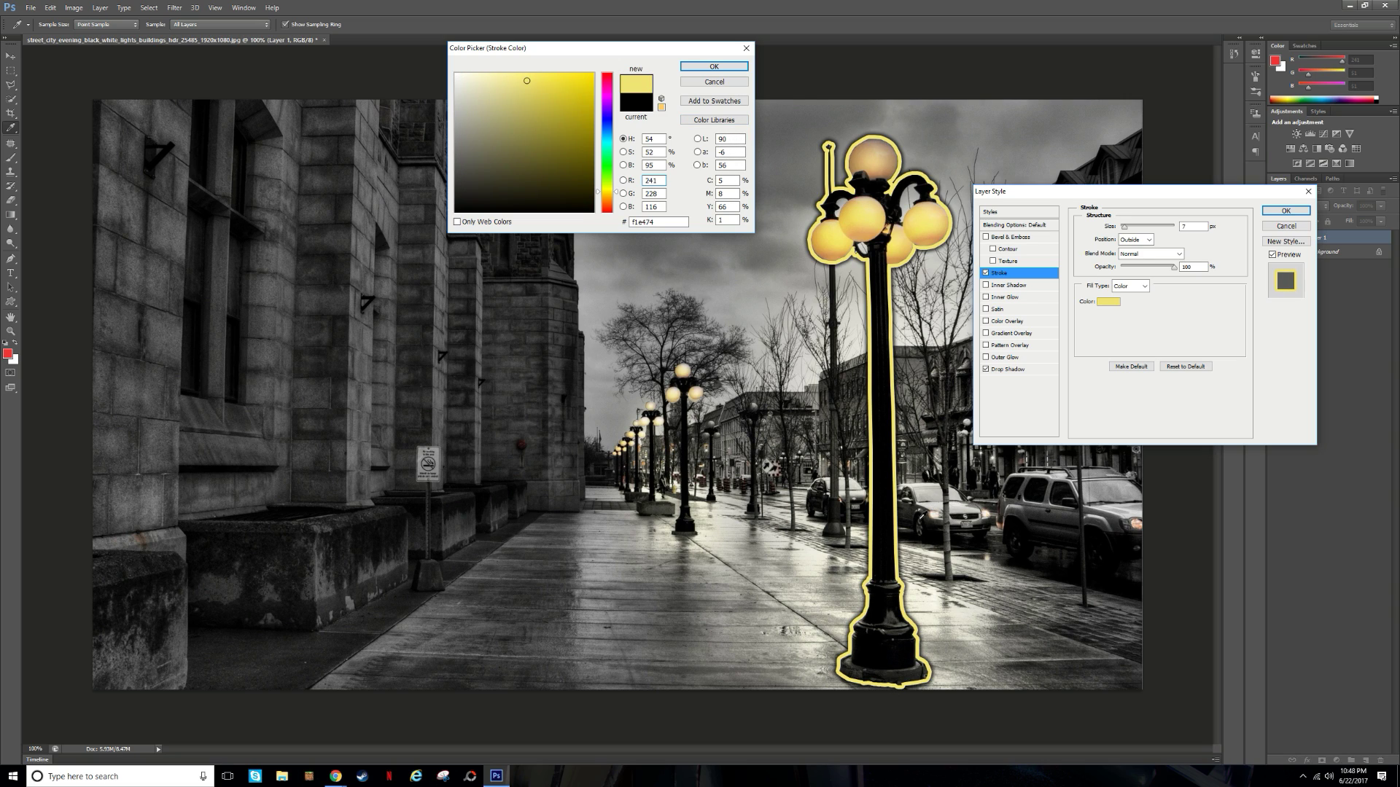
left_click(746, 48)
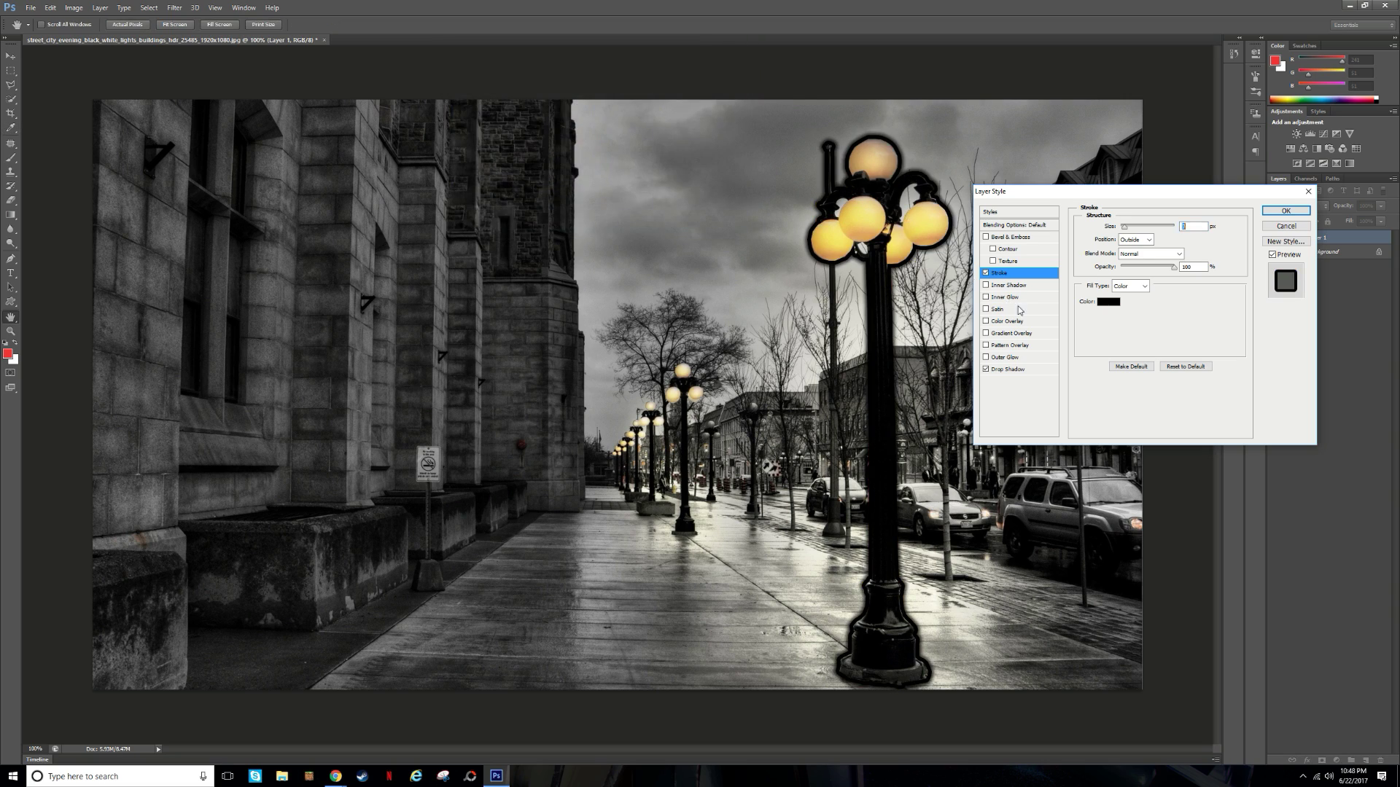
Compare the lamppost with and without the stroke, then apply the layer styles.
left_click(985, 273)
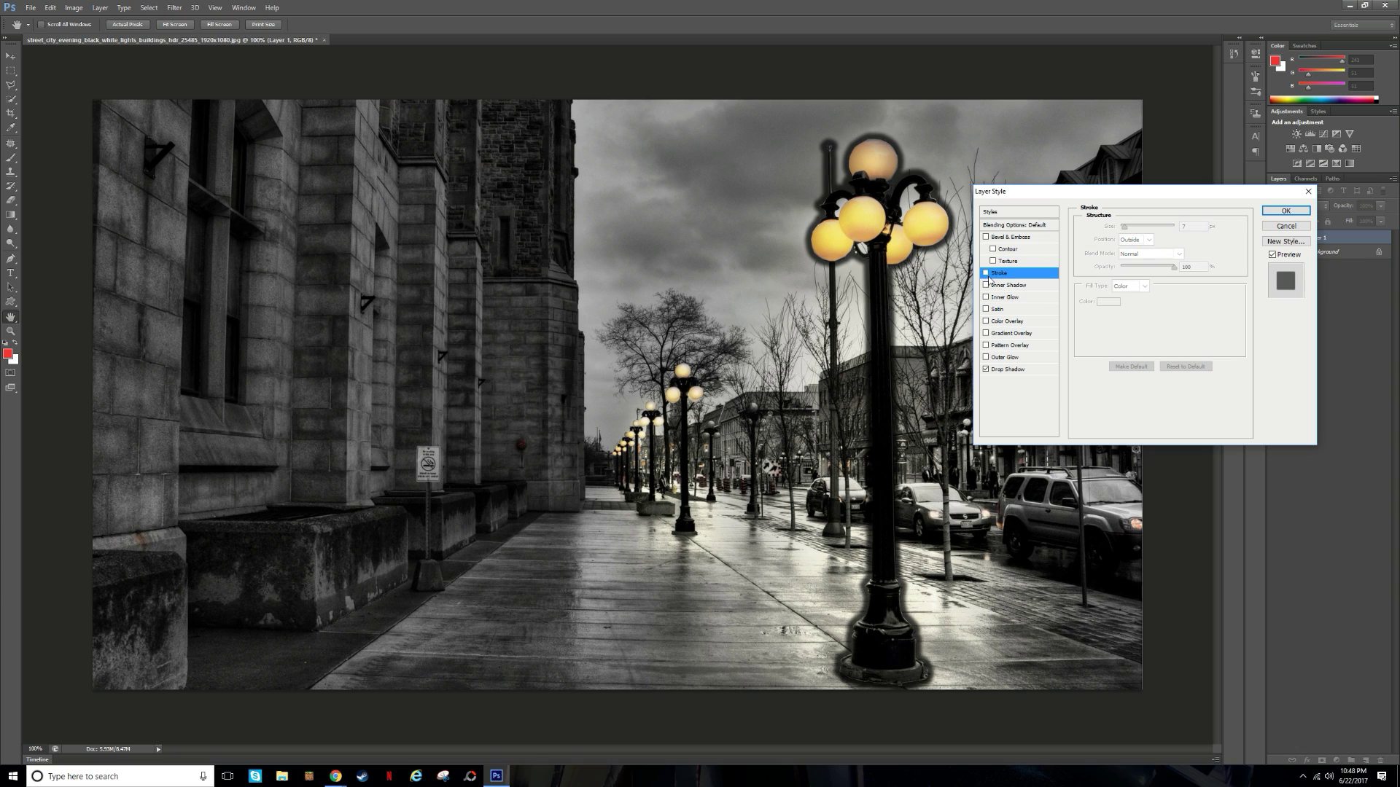
left_click(986, 274)
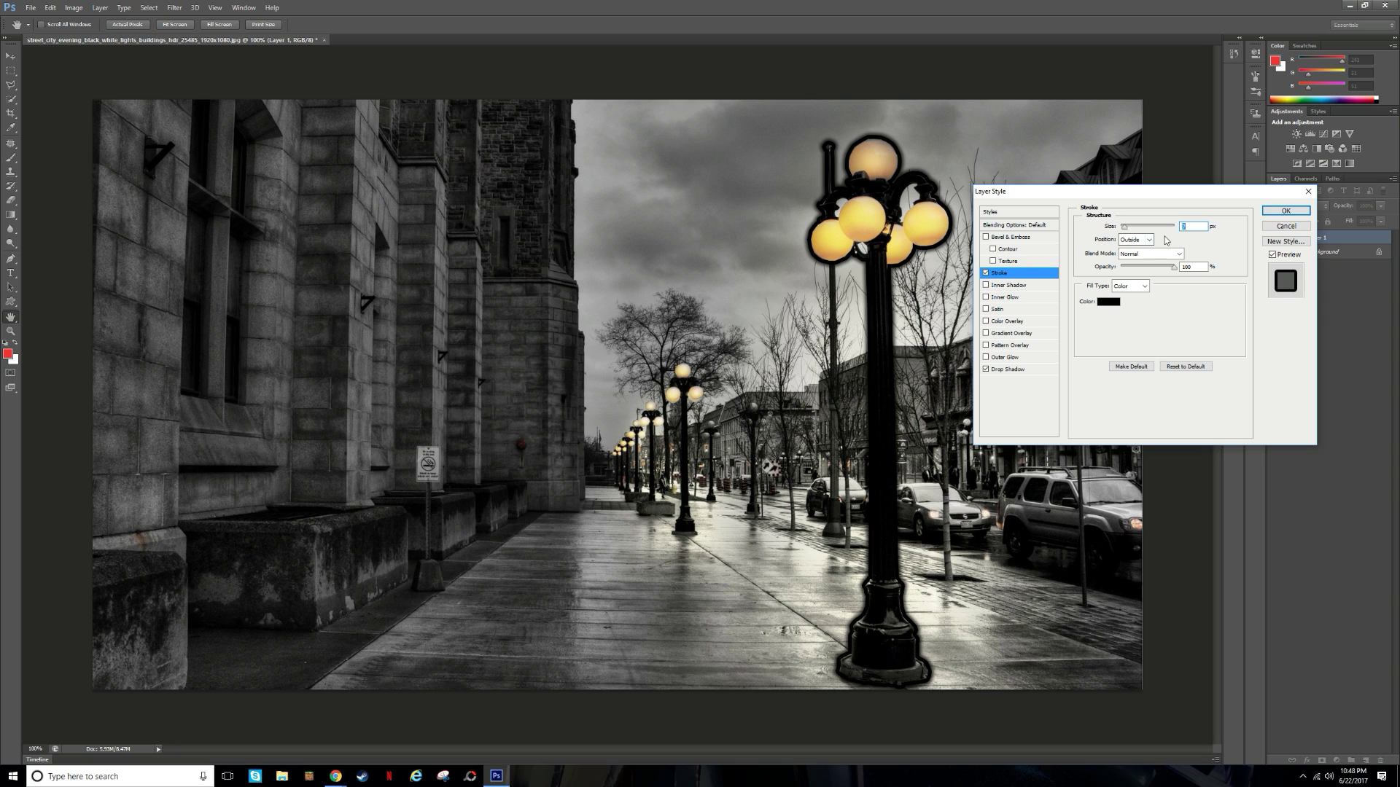
left_click(1287, 211)
key("p")
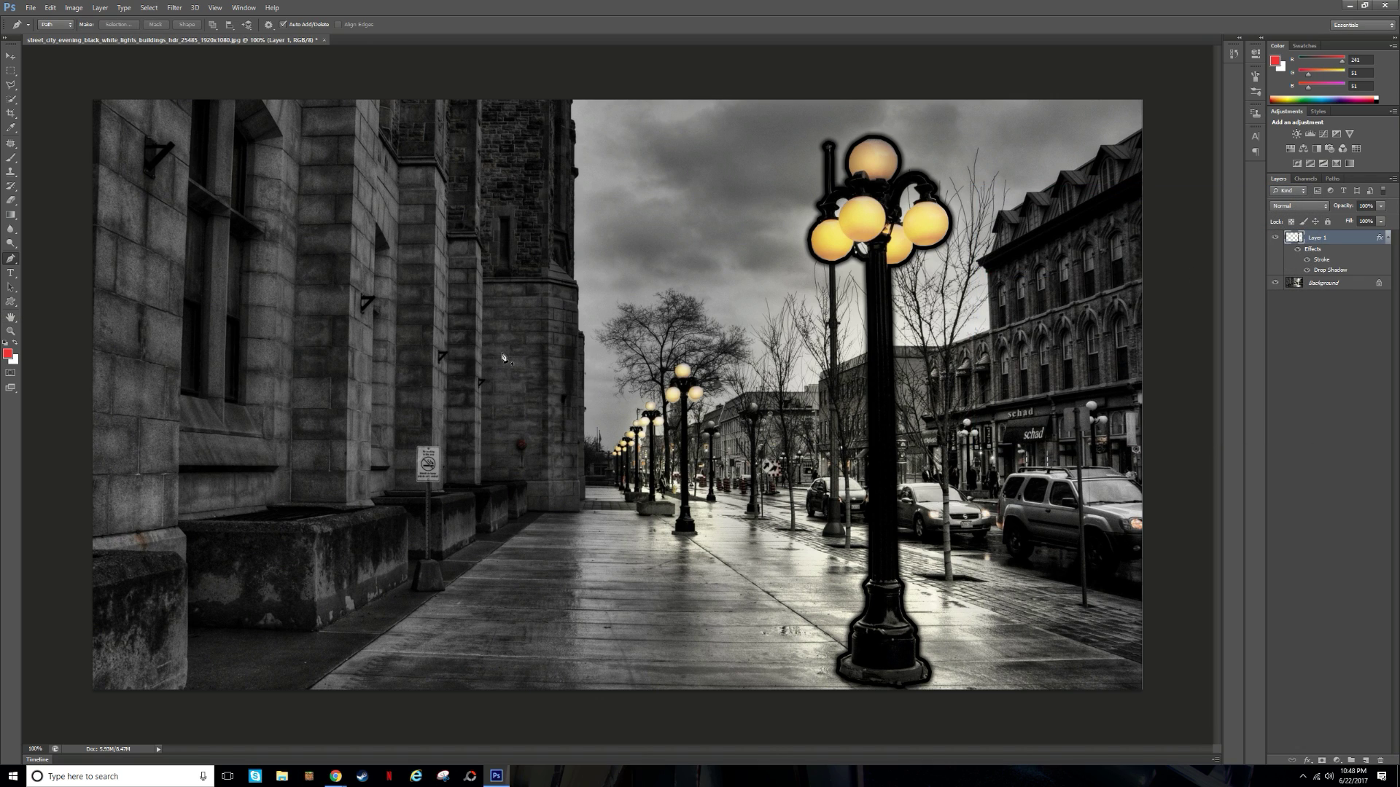
Create a text layer with trial text 'MAKE', move it, then clear the text.
key("t")
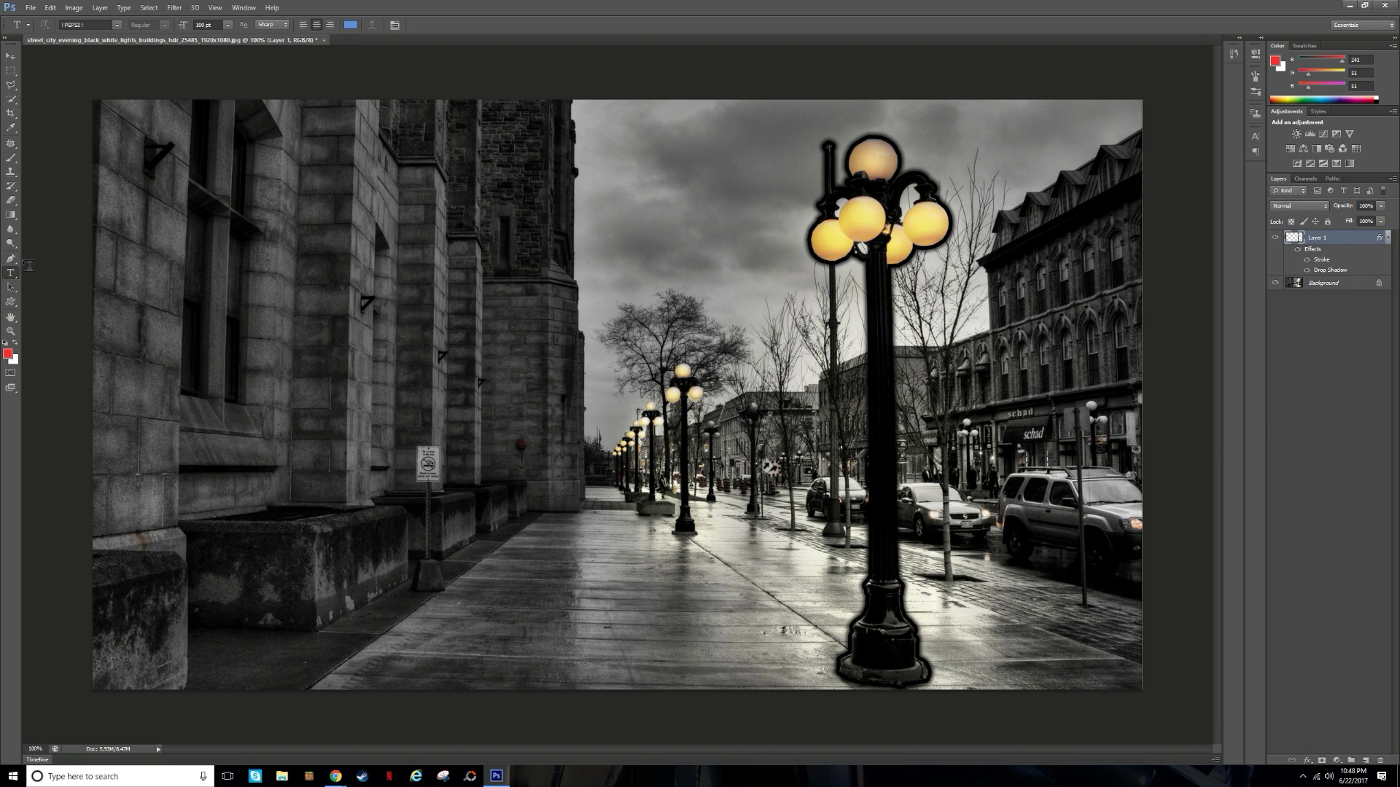
left_click(169, 235)
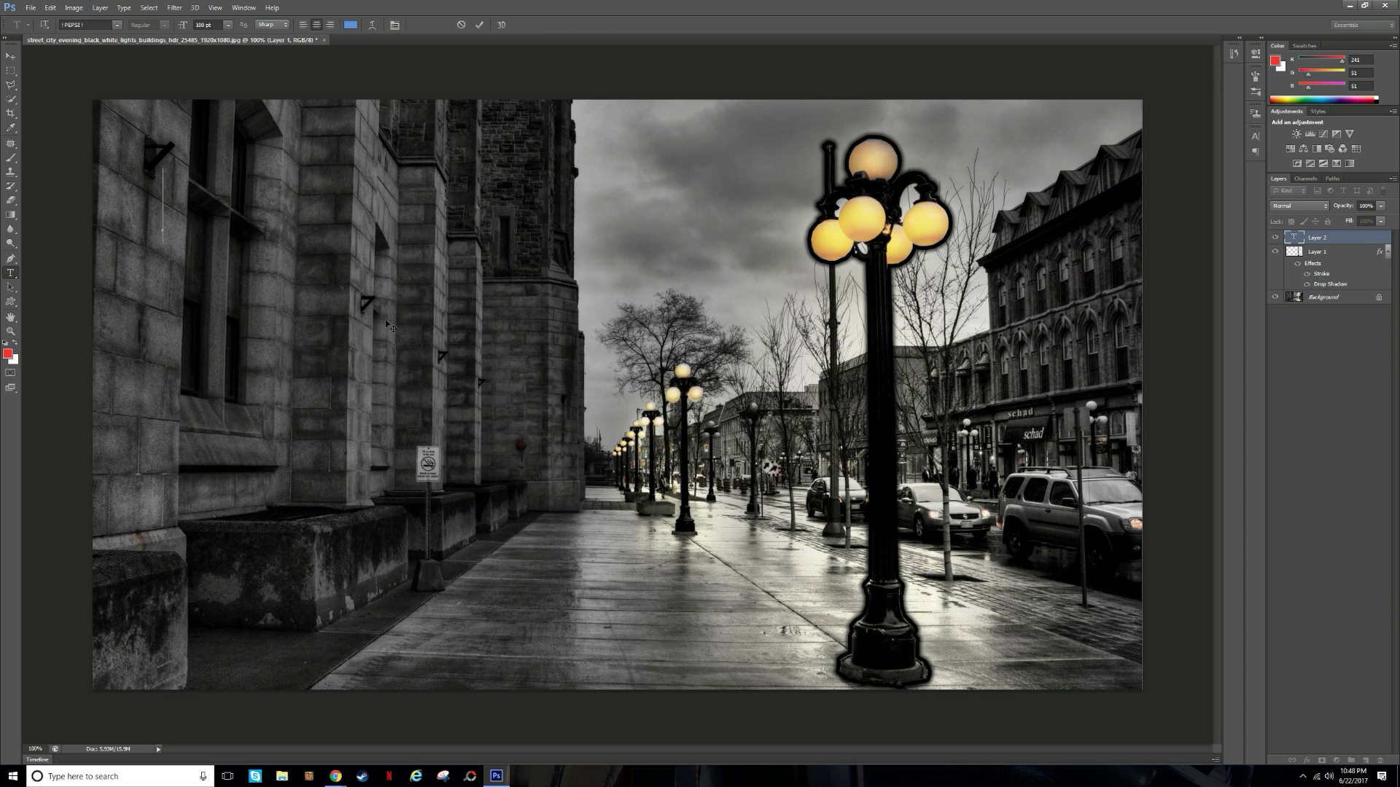
type("MA")
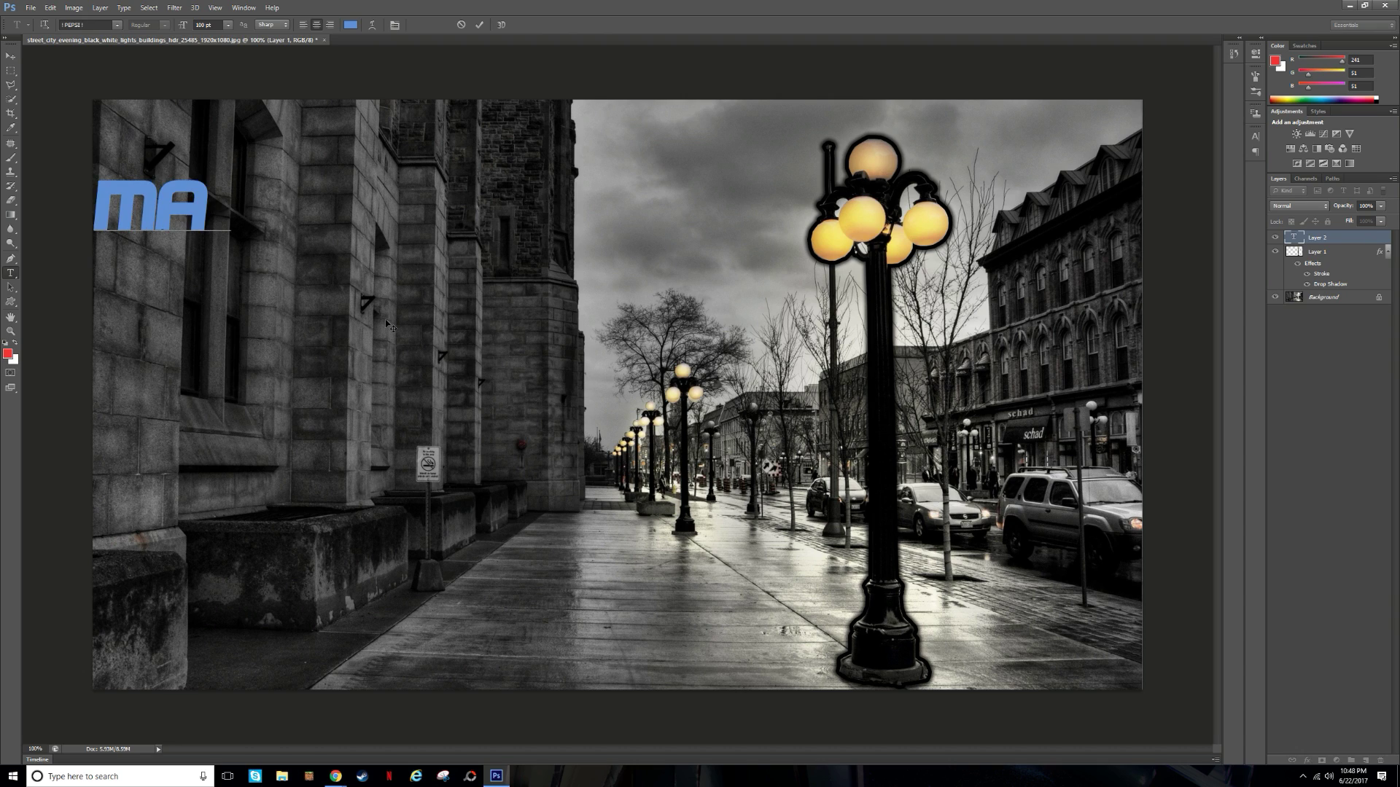
key("BackSpace")
key("BackSpace")
type("MAKE")
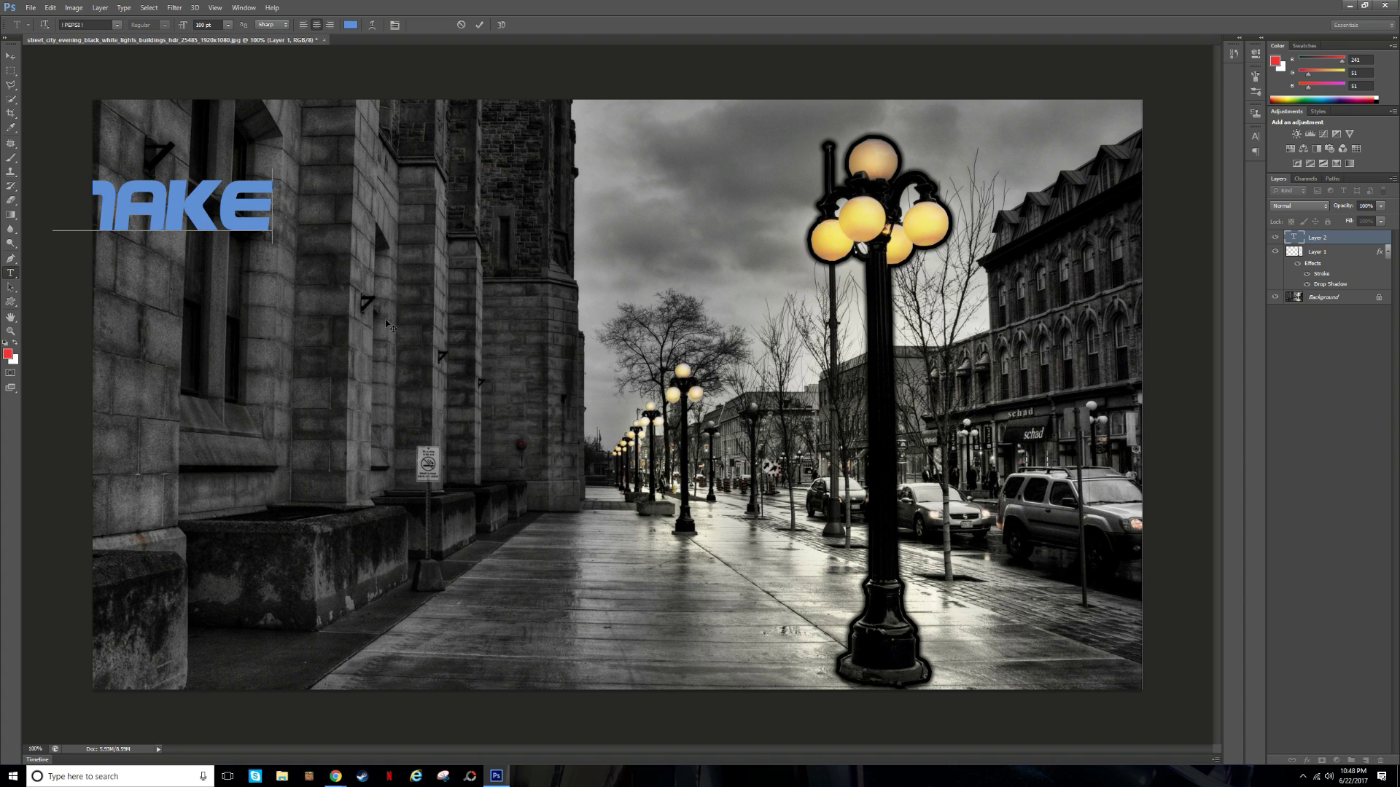
left_click_drag(388, 326, 948, 398)
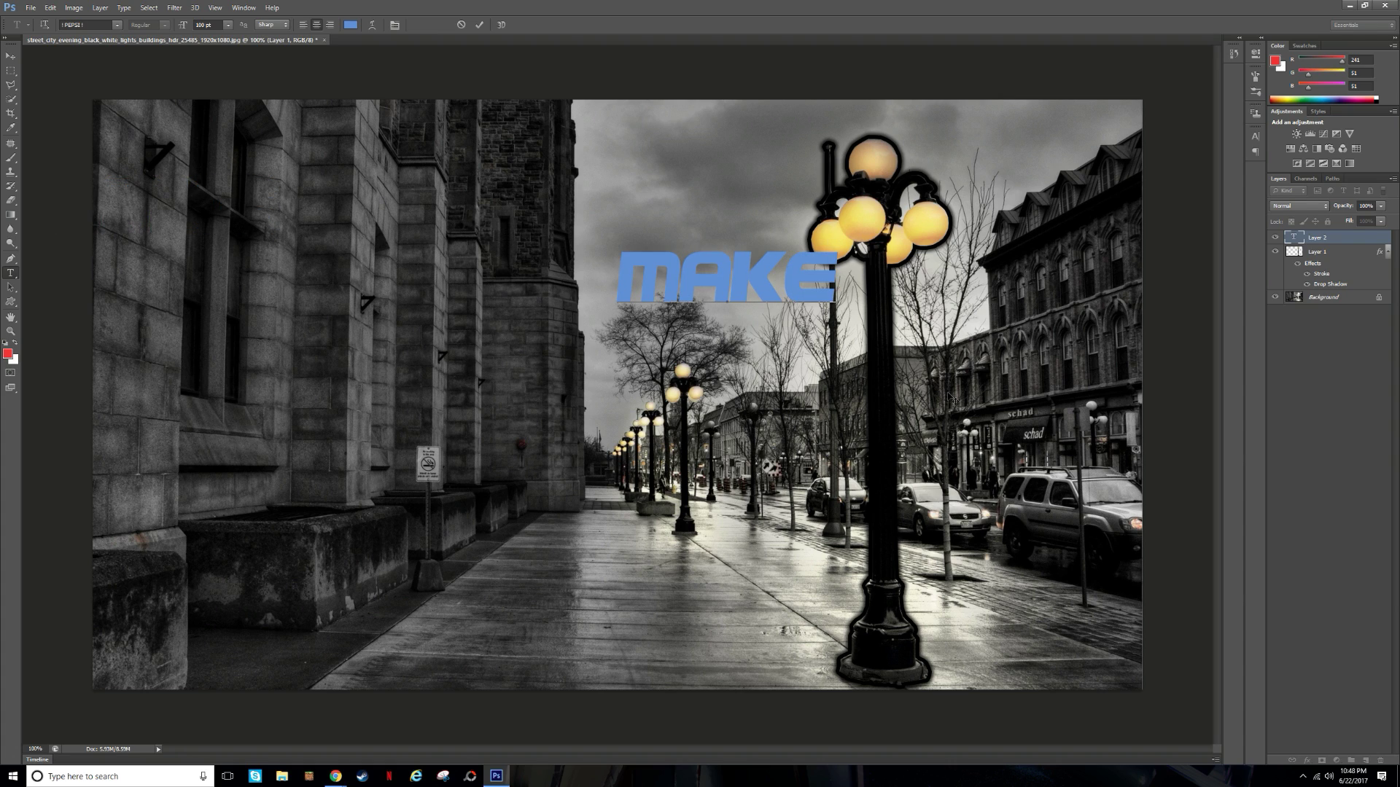
type("TE")
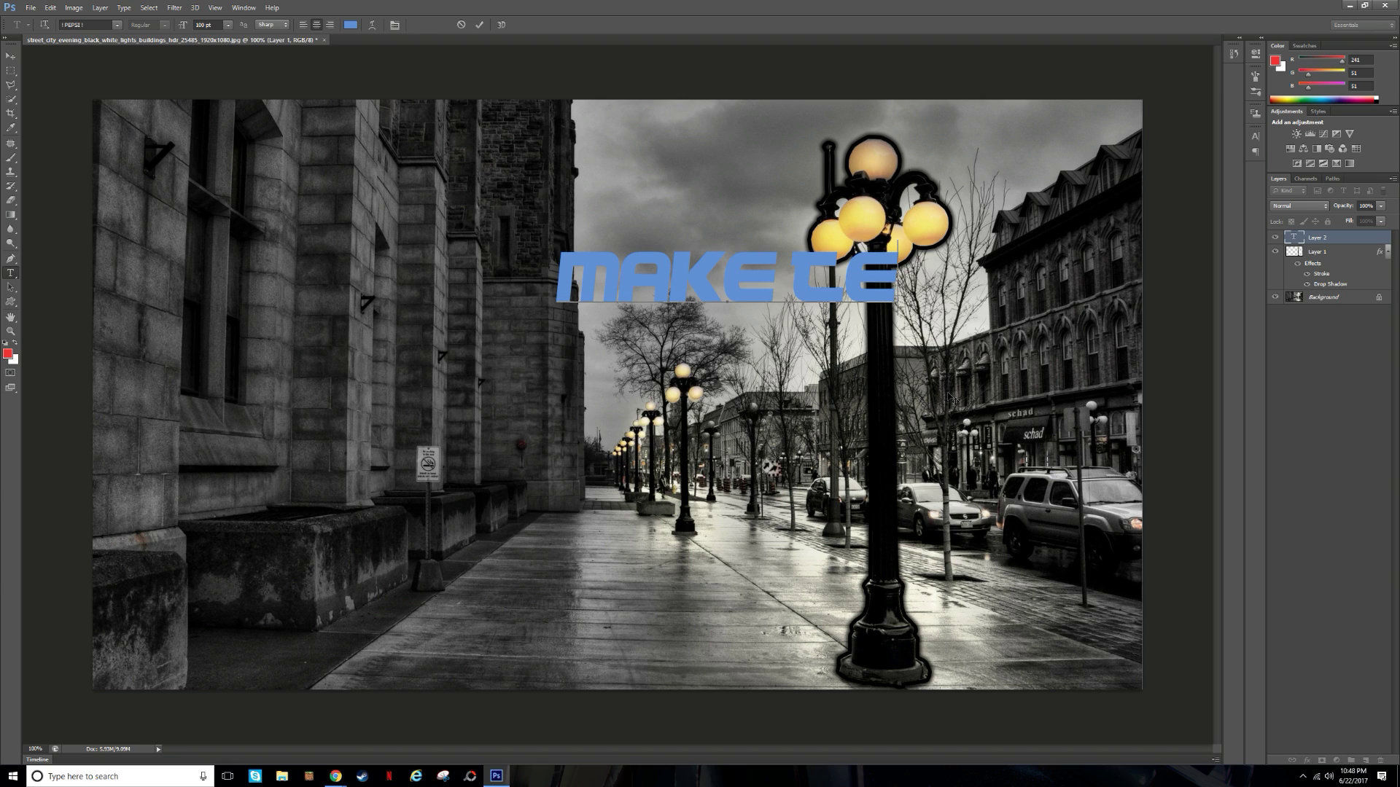
key("BackSpace")
key("BackSpace")
key("BackSpace")
key("BackSpace")
key("BackSpace")
key("BackSpace")
key("BackSpace")
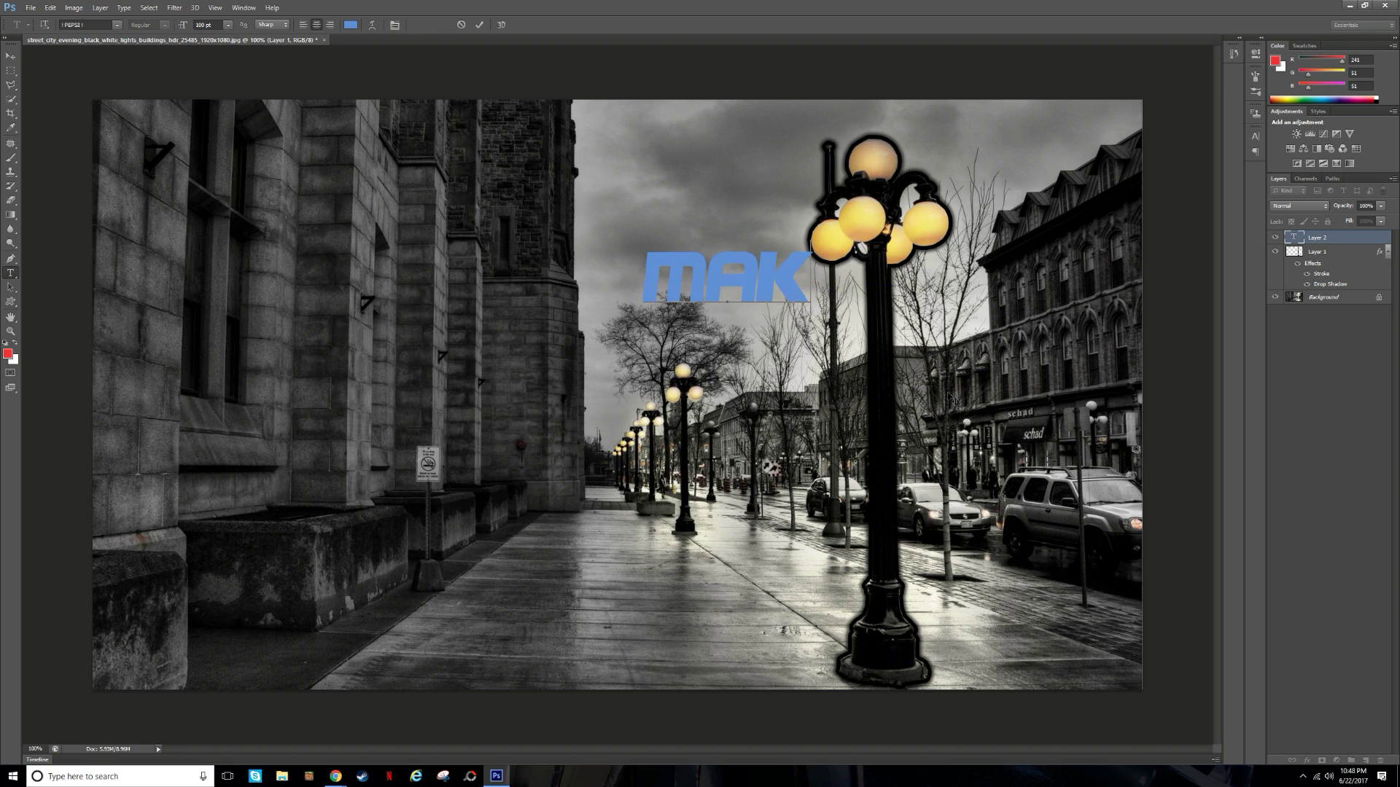
left_click(1343, 298)
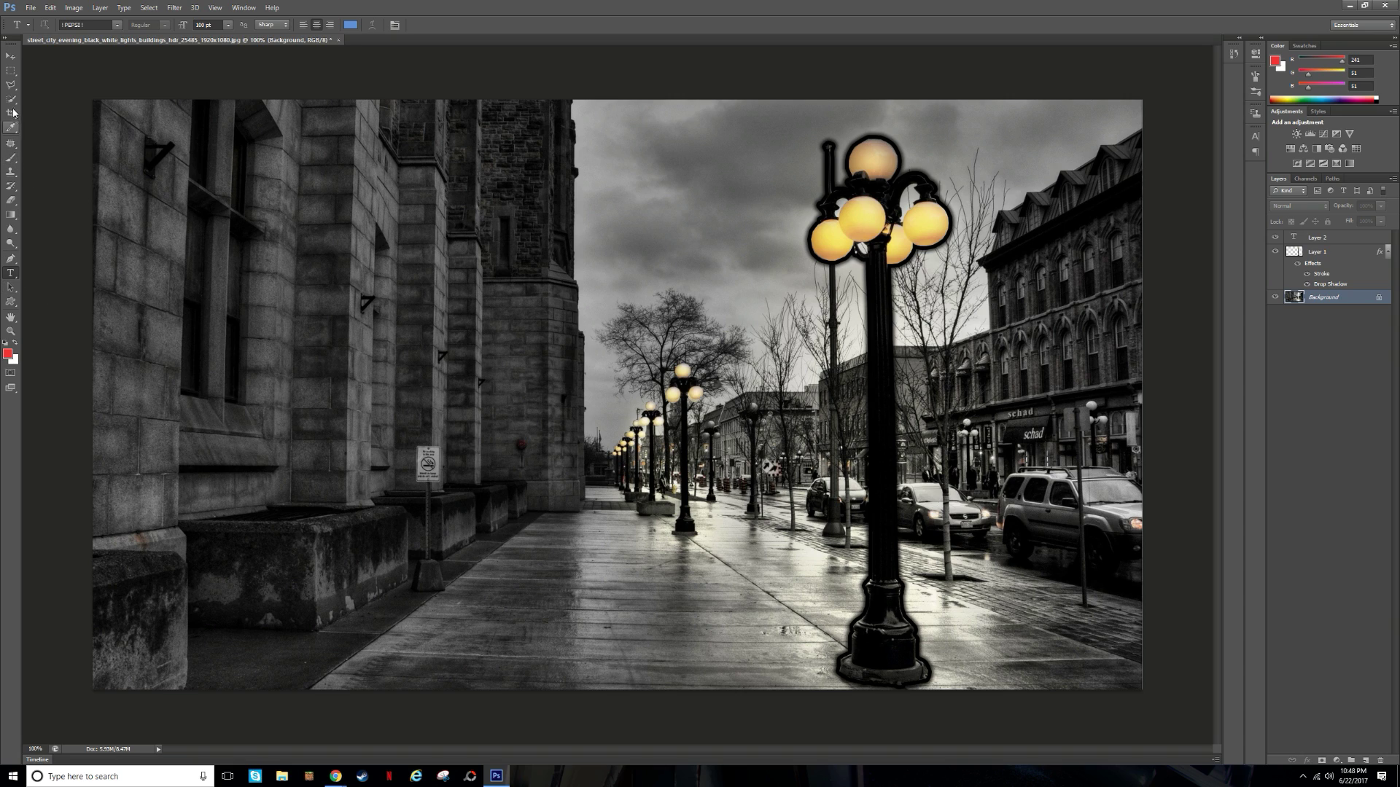
Type 'make text' on a new text layer above Background, fixing the typos.
left_click(344, 387)
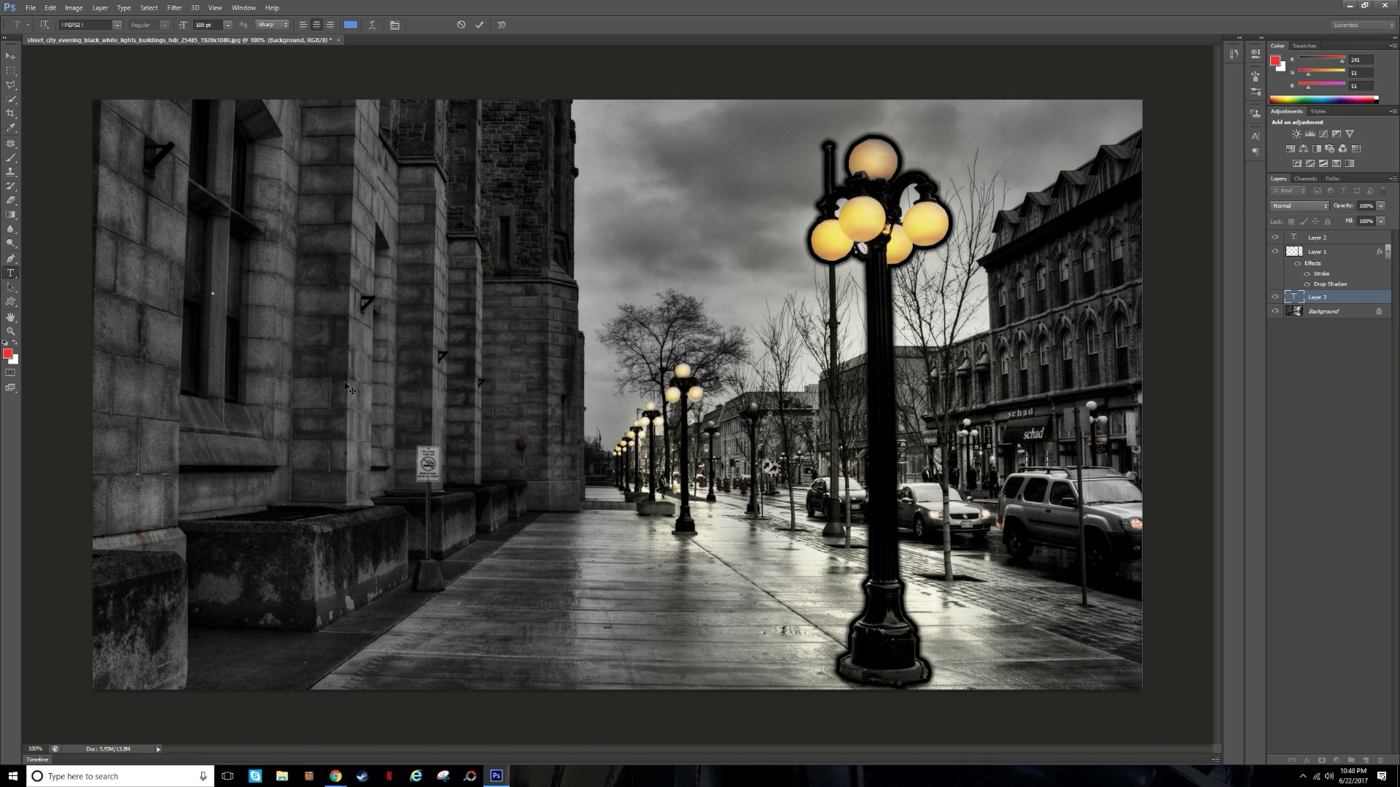
type("c")
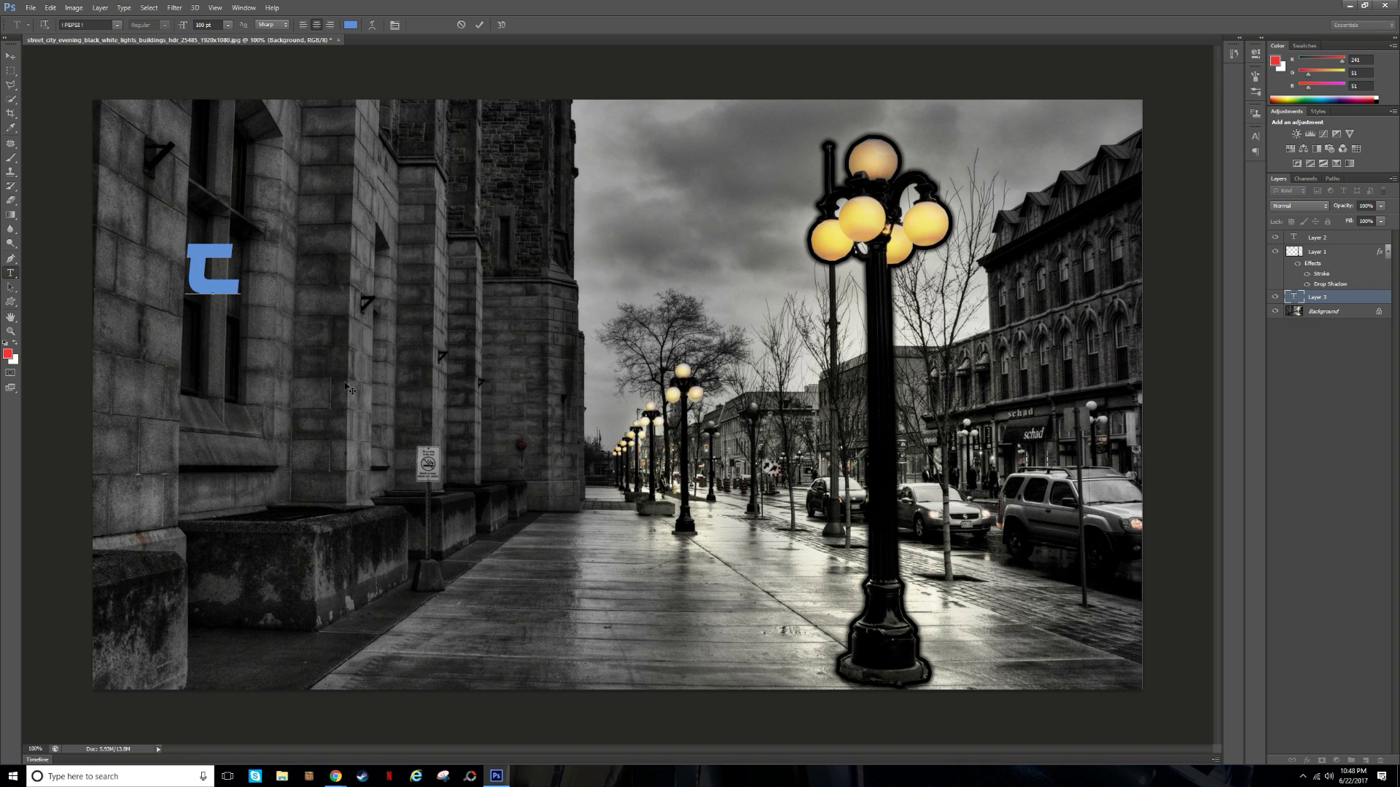
key("BackSpace")
type("make")
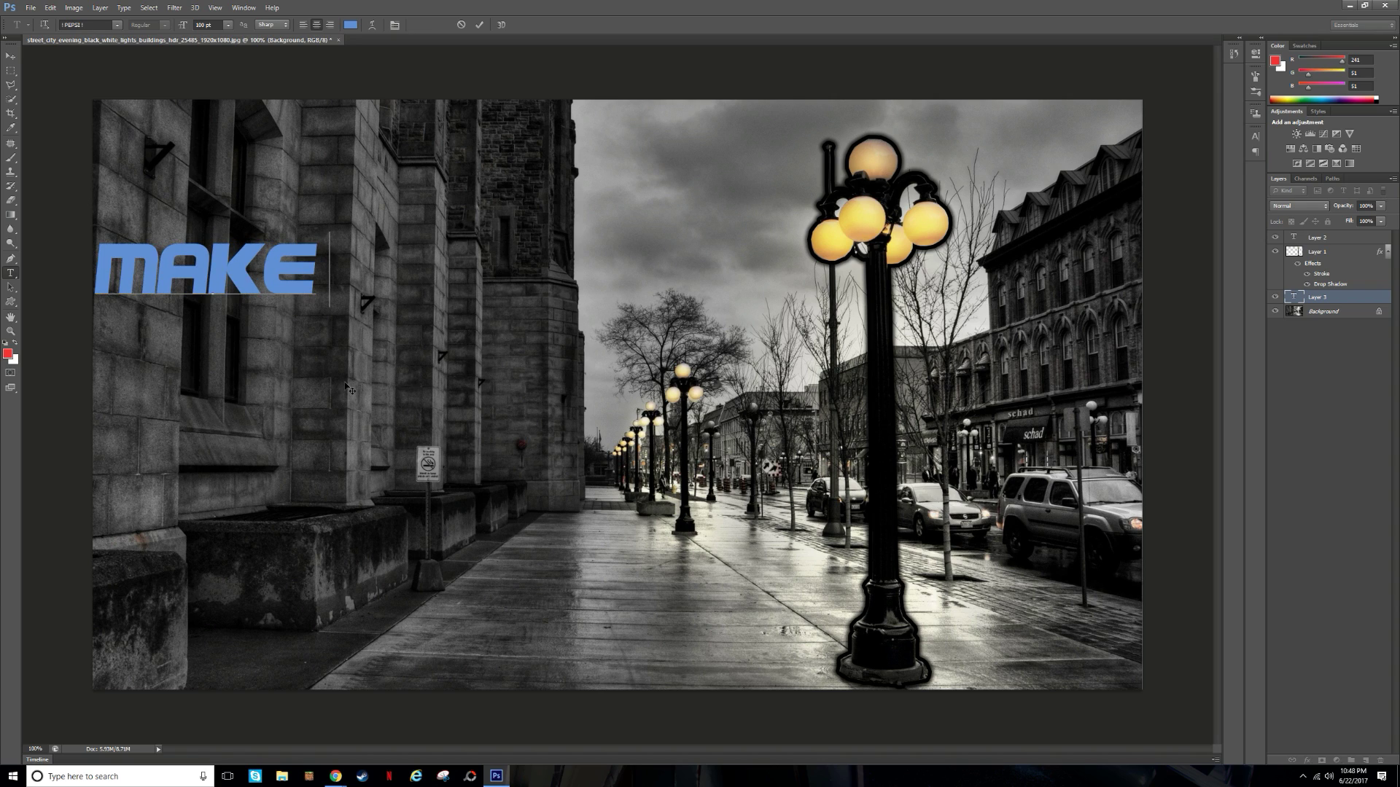
type(" tect")
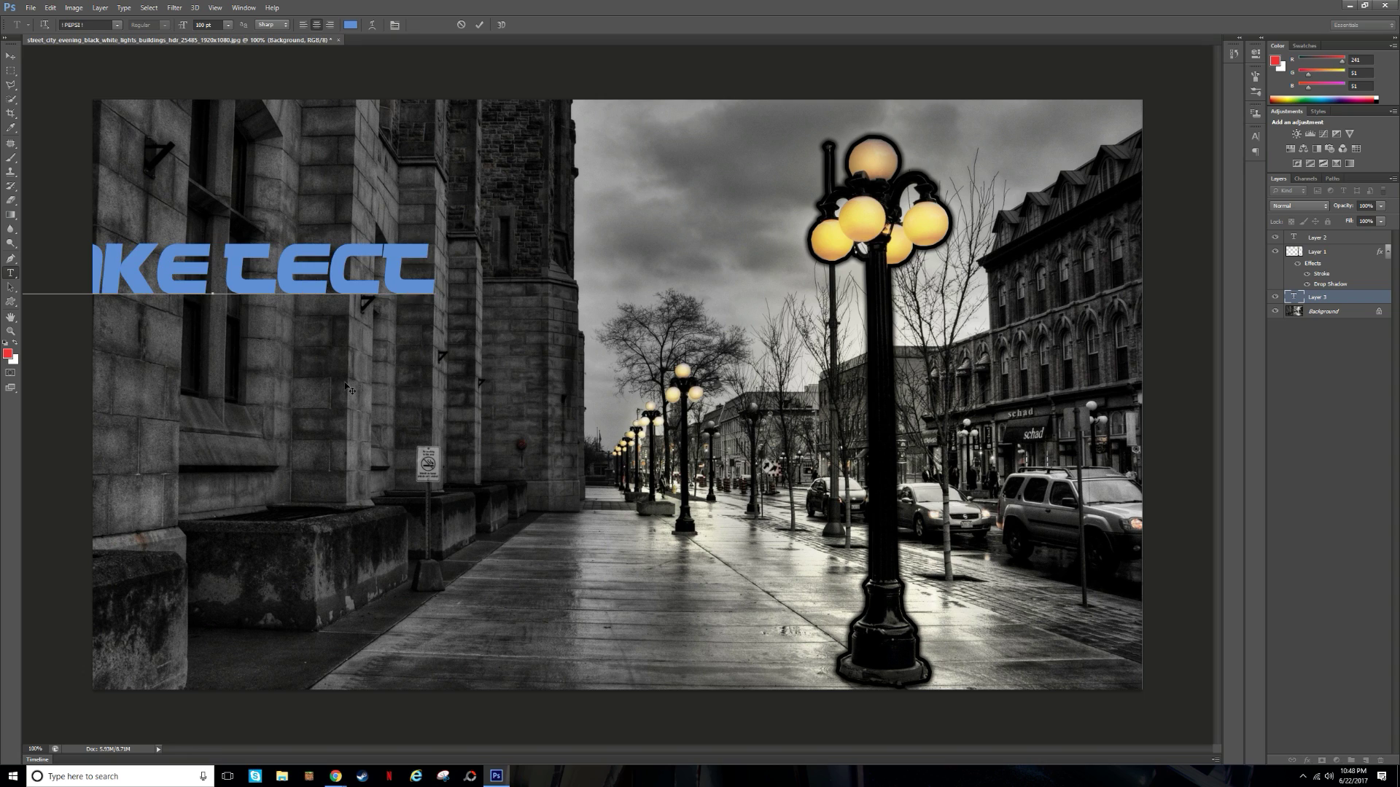
key("BackSpace")
key("BackSpace")
type("xt")
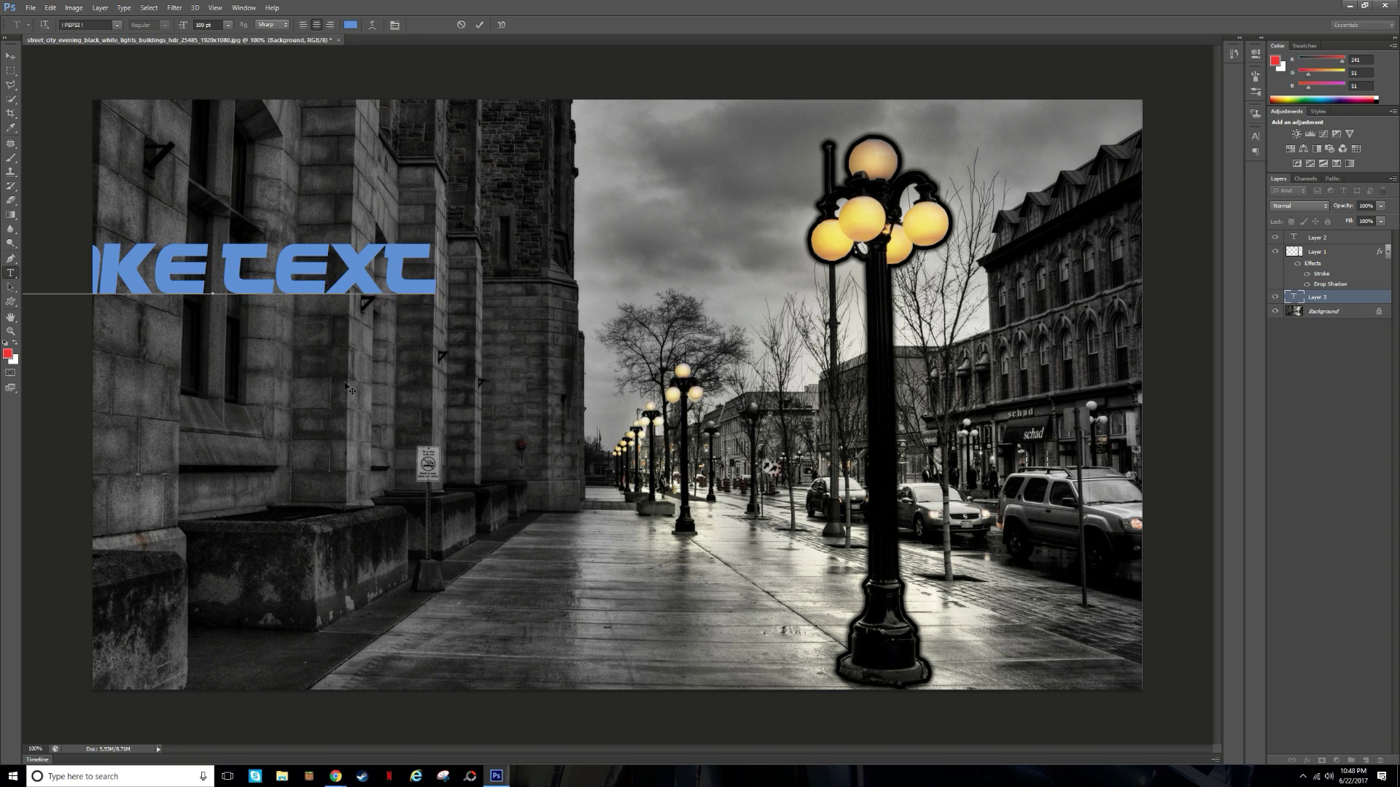
key("Return")
Add a second line 'behind objects' and centre the text block on the photo.
type("behin")
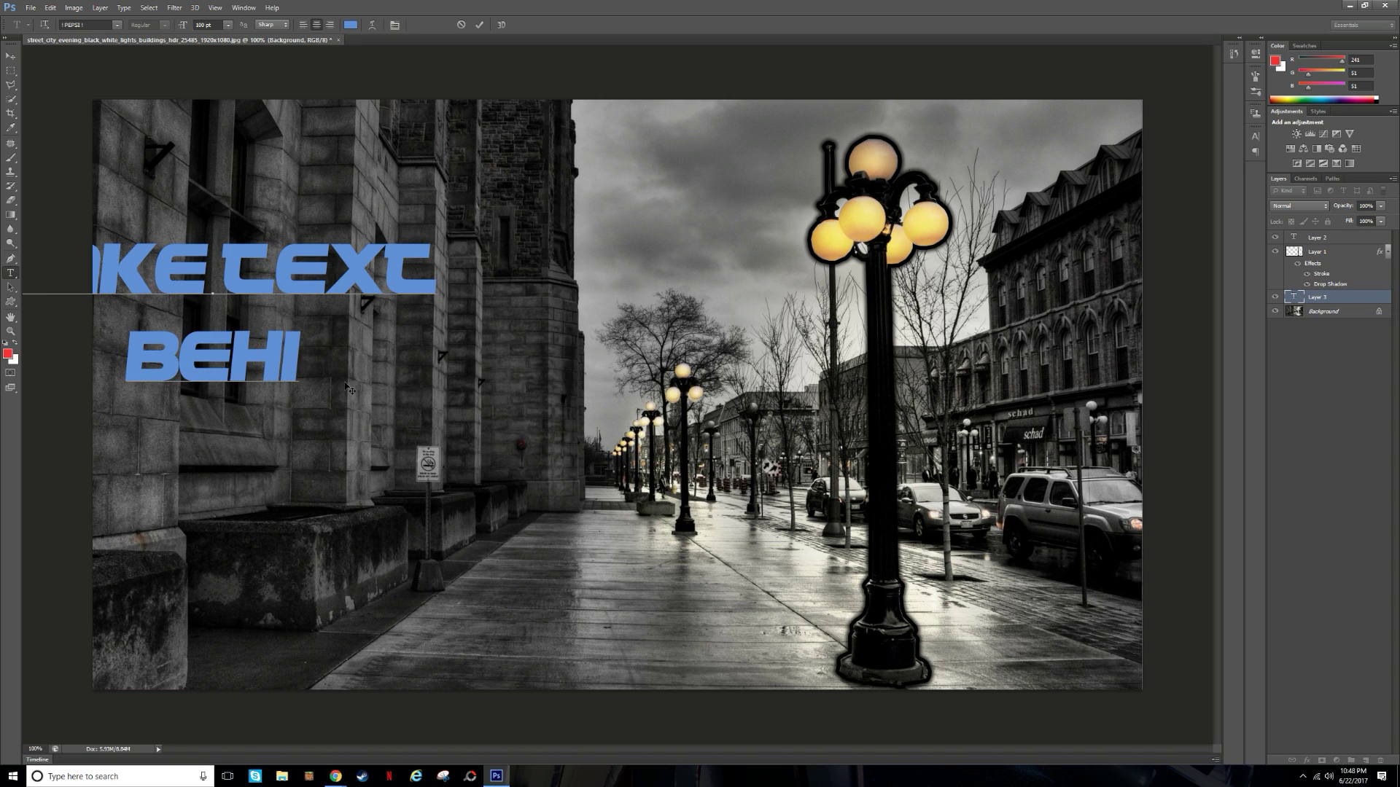
type("d ob")
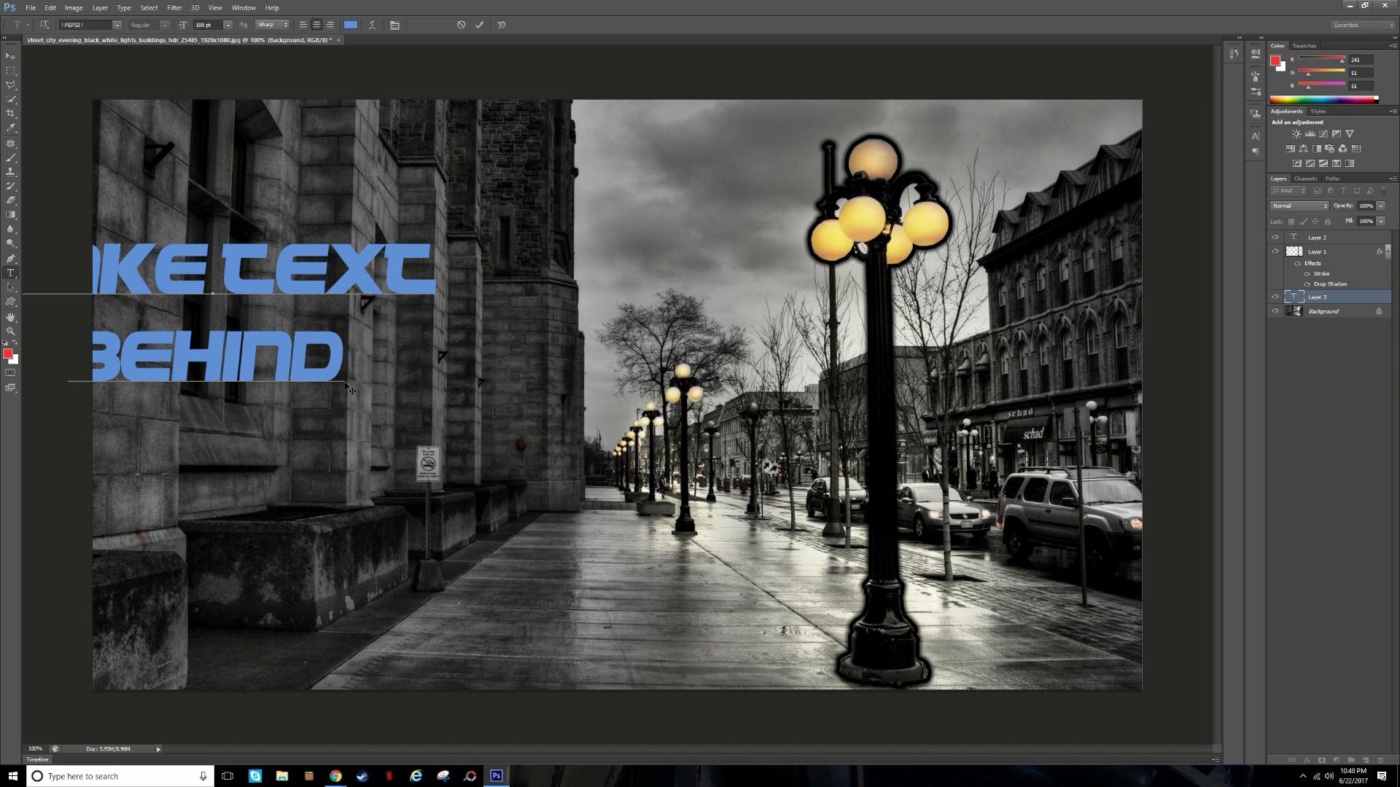
type("jetcs")
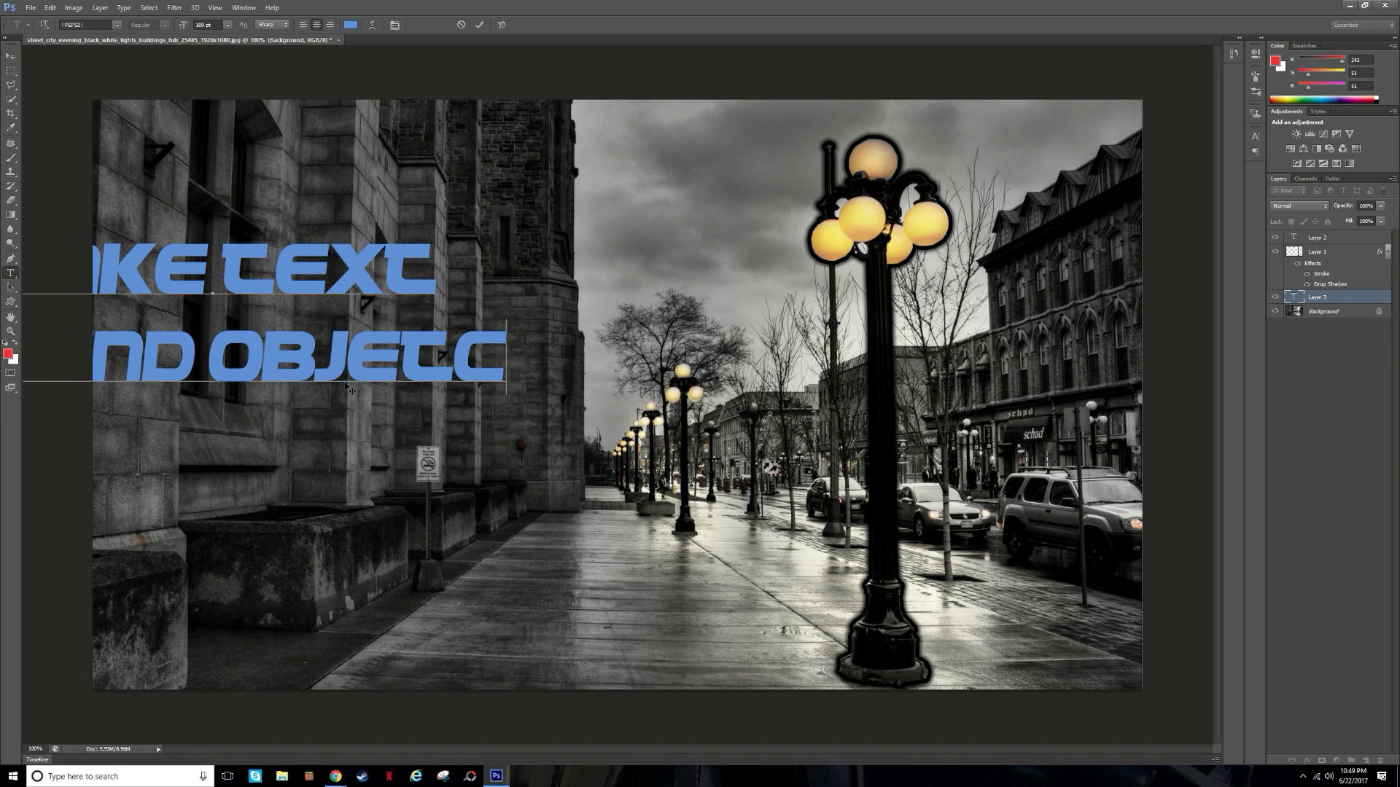
key("BackSpace")
key("BackSpace")
key("BackSpace")
key("BackSpace")
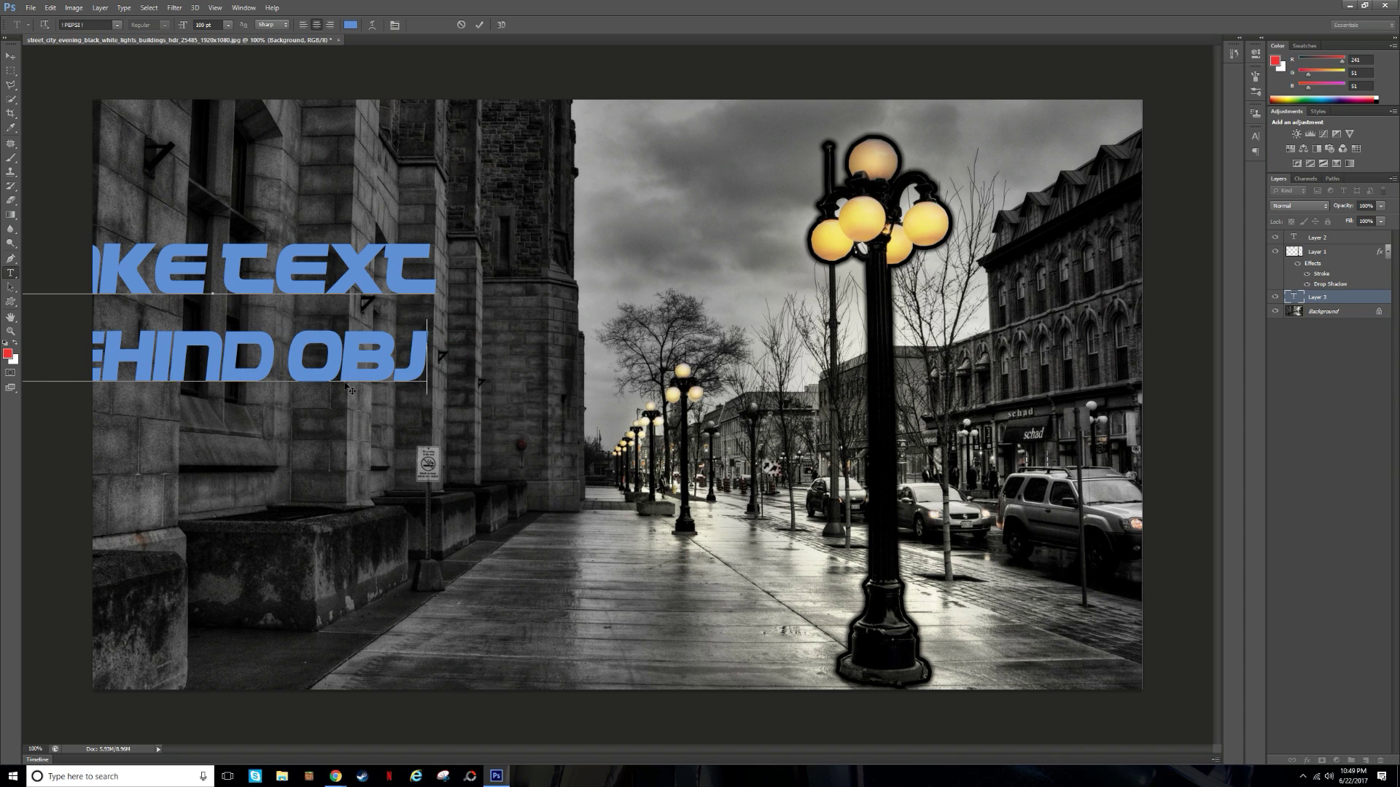
type("ects")
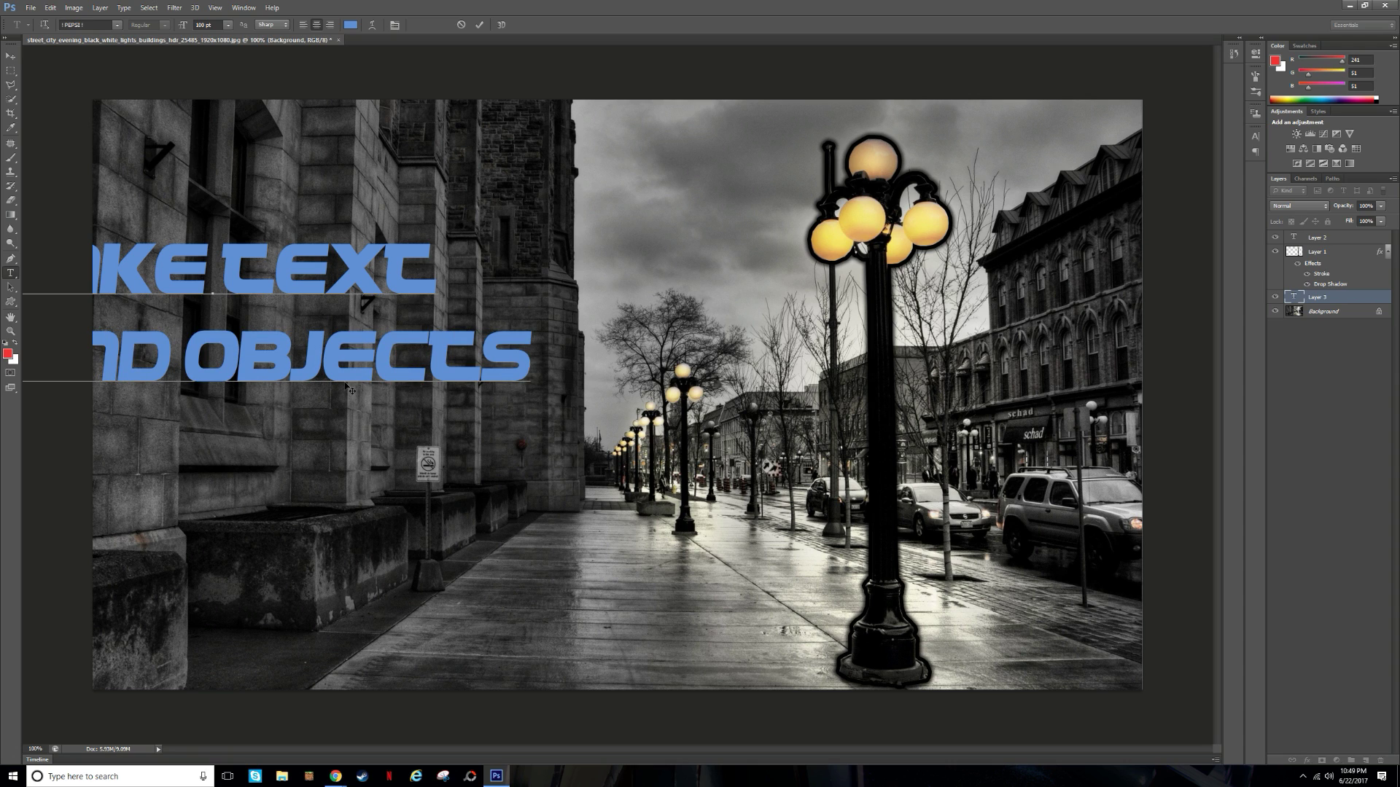
left_click_drag(572, 436, 1017, 452)
left_click_drag(973, 386, 432, 277)
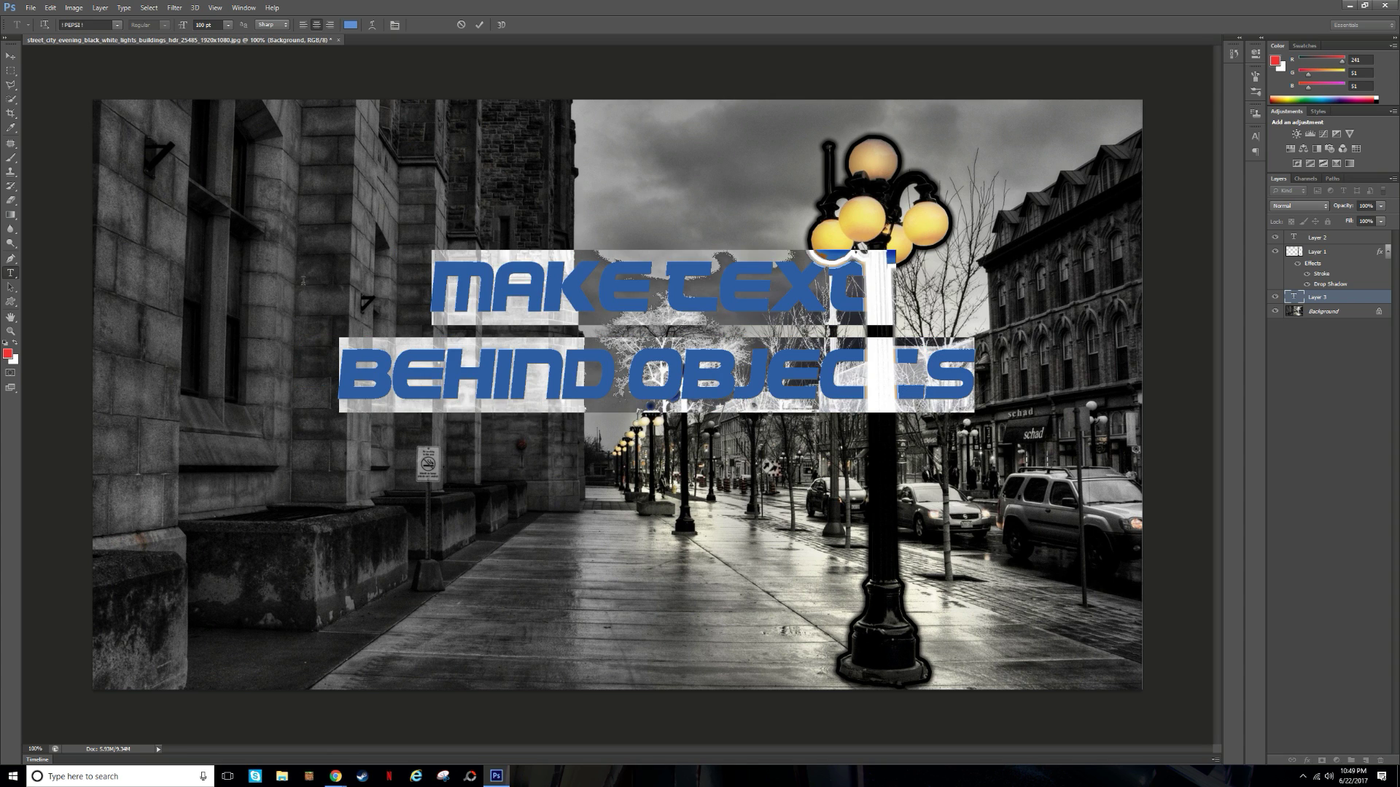
Try the REDPOWER font on the headline, then switch it to Longhaul.
left_click(115, 24)
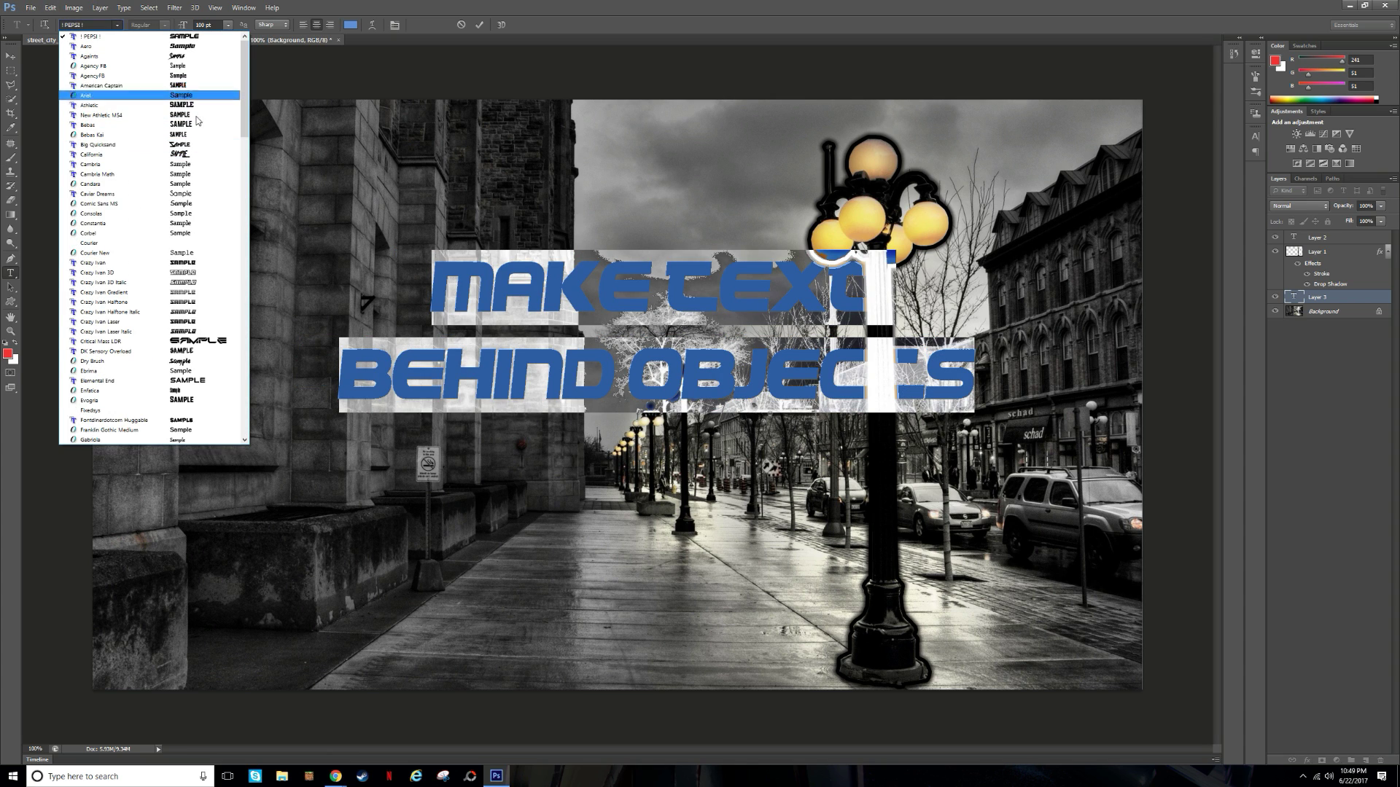
scroll(181, 228, "down", 13)
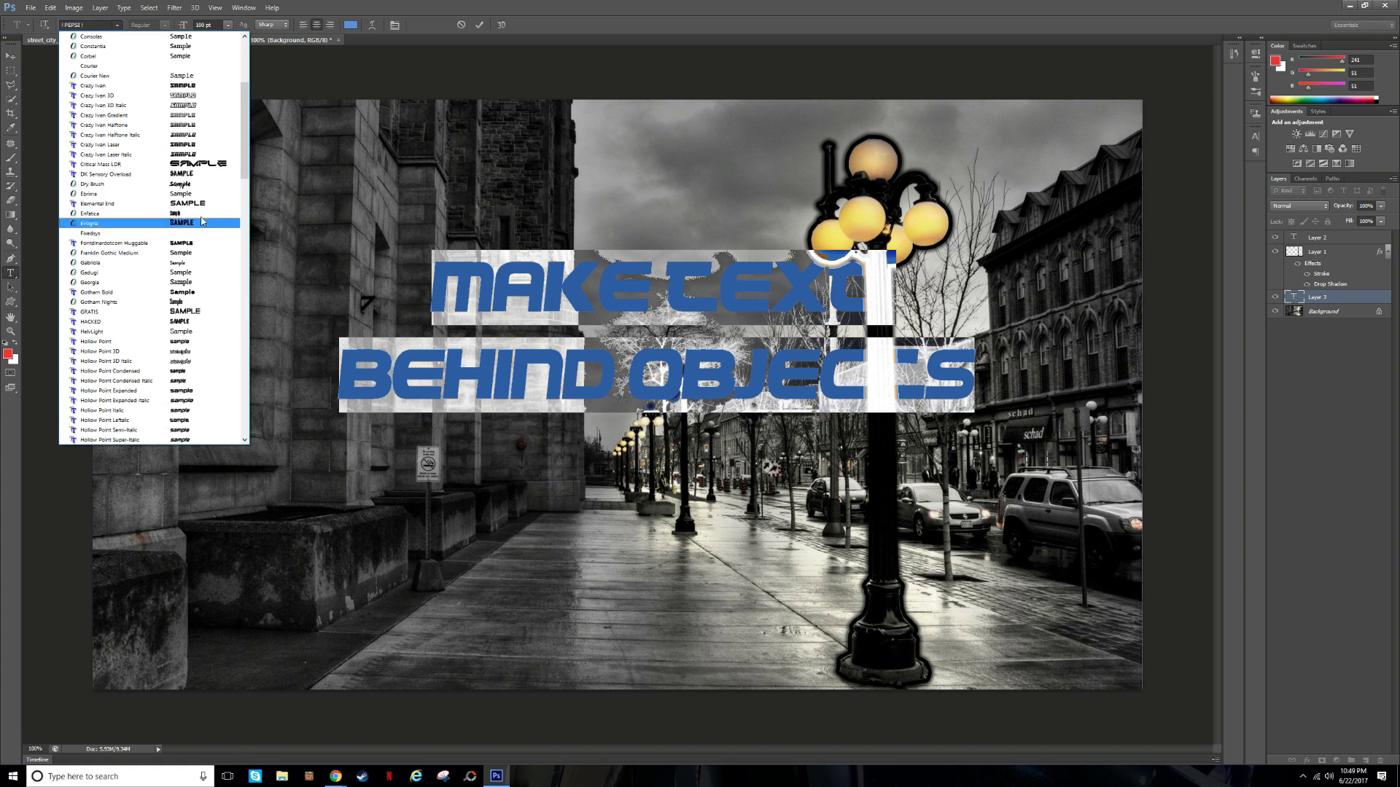
left_click_drag(245, 227, 253, 344)
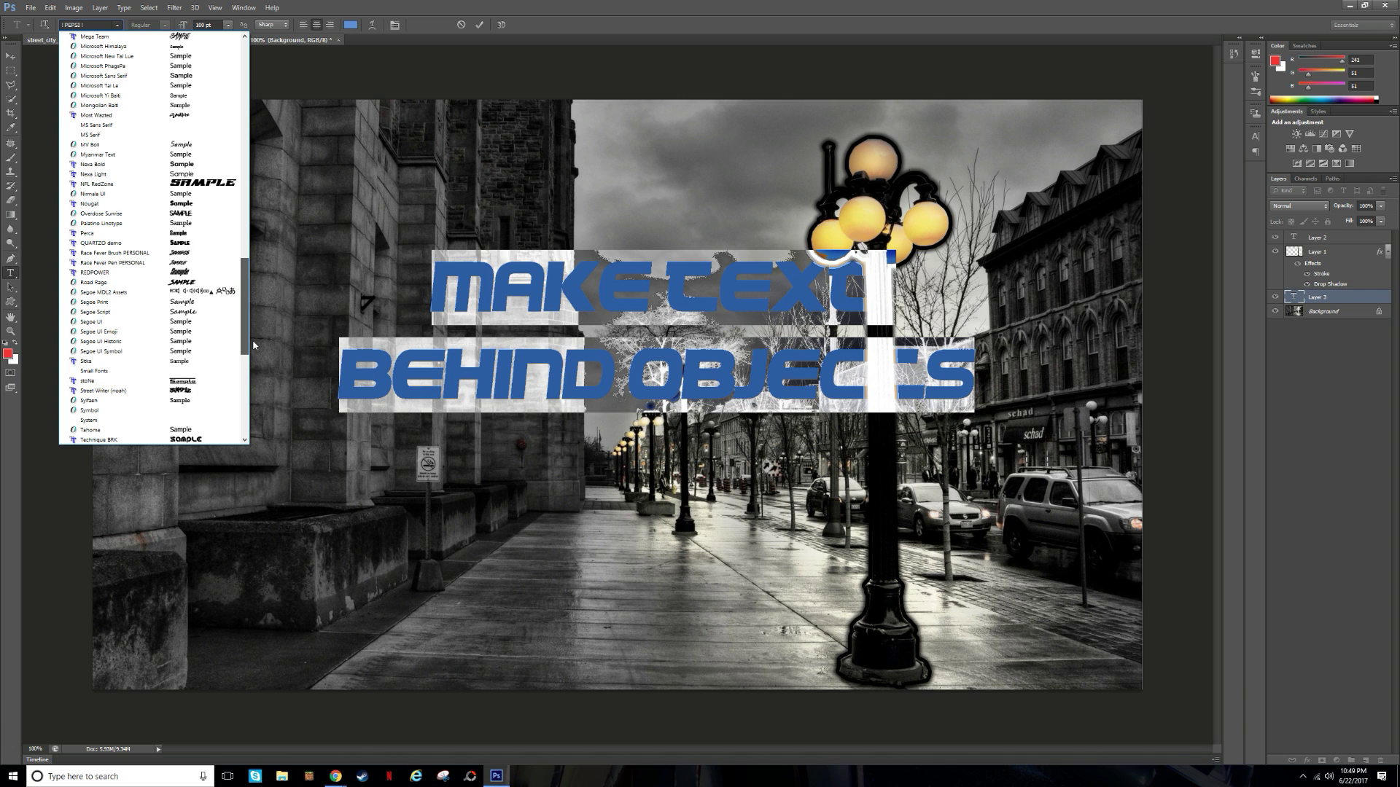
left_click(197, 273)
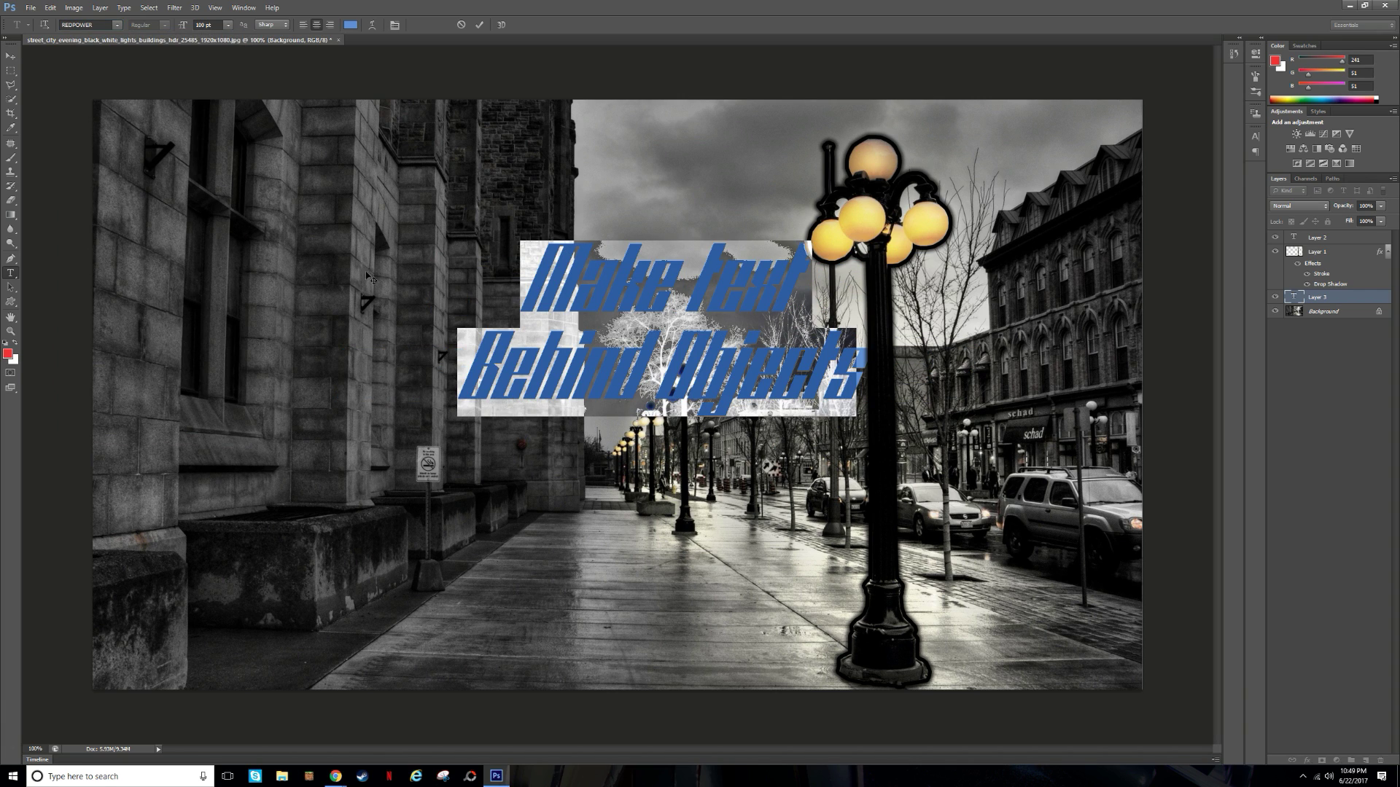
left_click(117, 30)
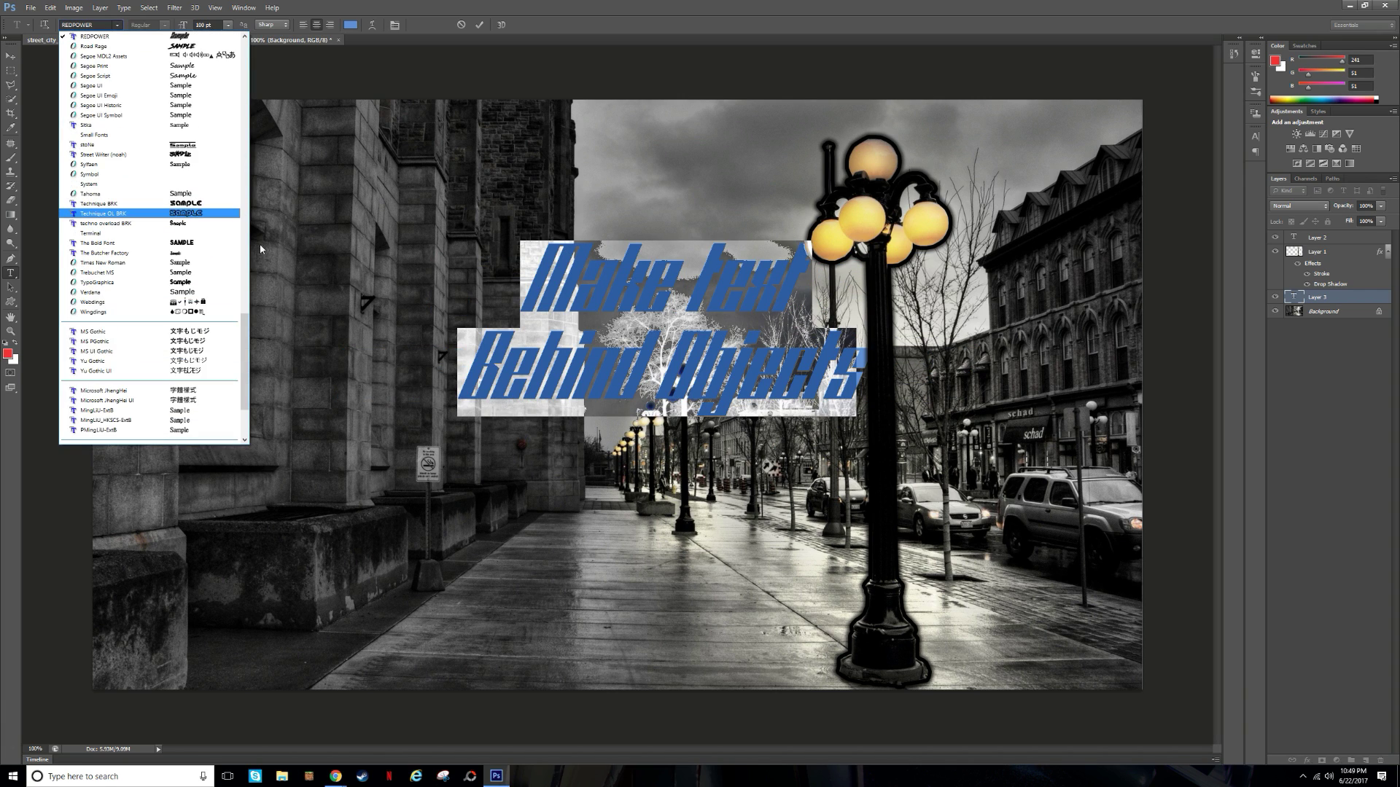
scroll(235, 291, "down", 5)
scroll(235, 291, "up", 5)
scroll(235, 291, "up", 7)
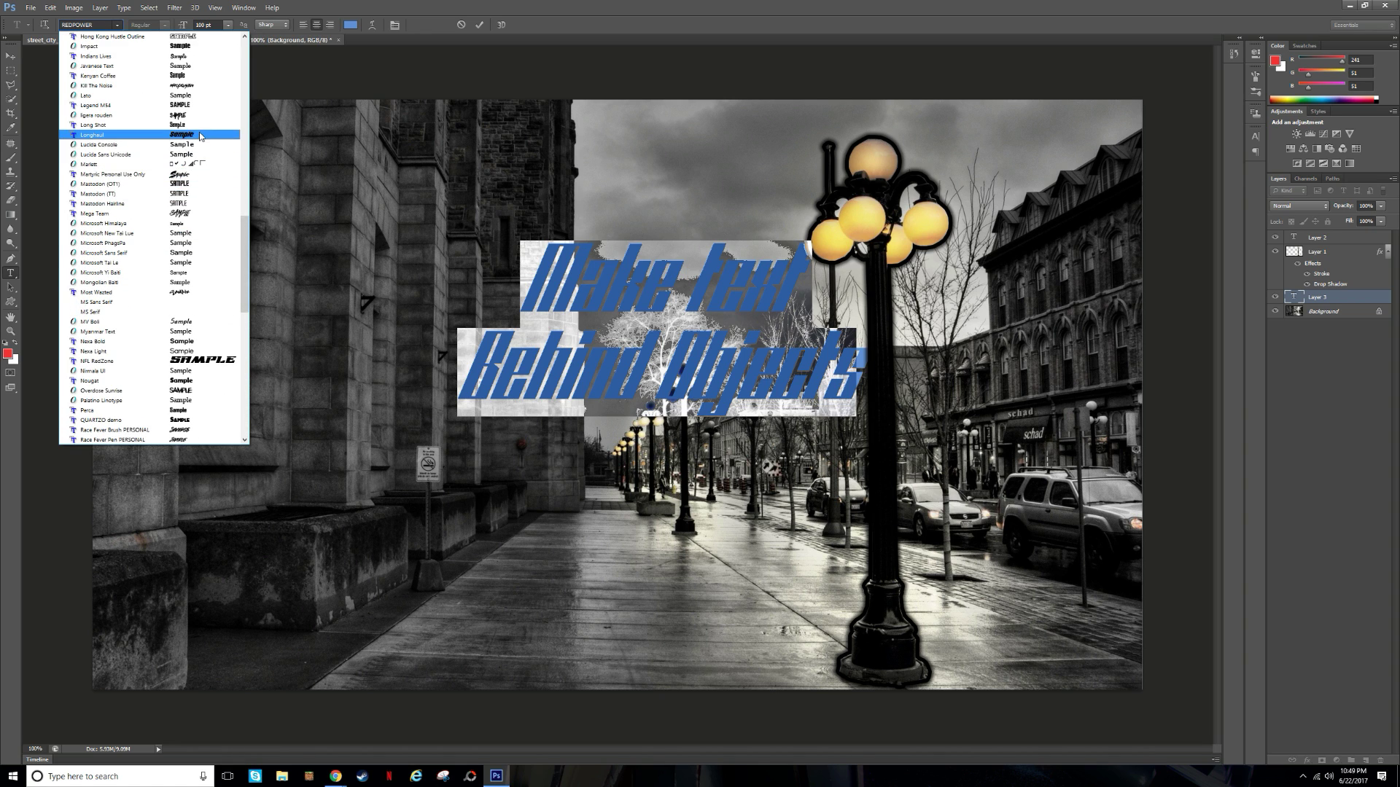
left_click(190, 136)
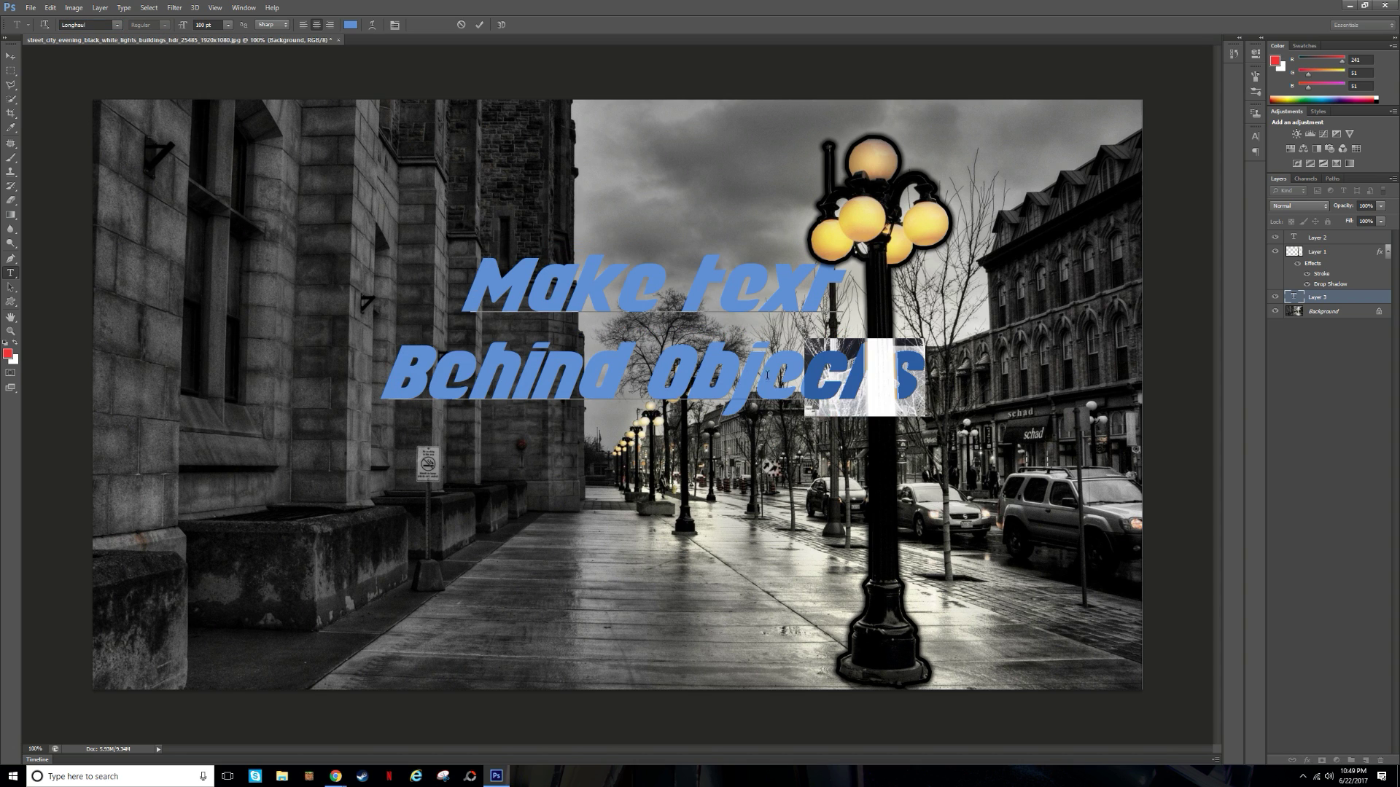
Colour the headline pale yellow #f0d97b, sampled from a lamp globe.
left_click(350, 25)
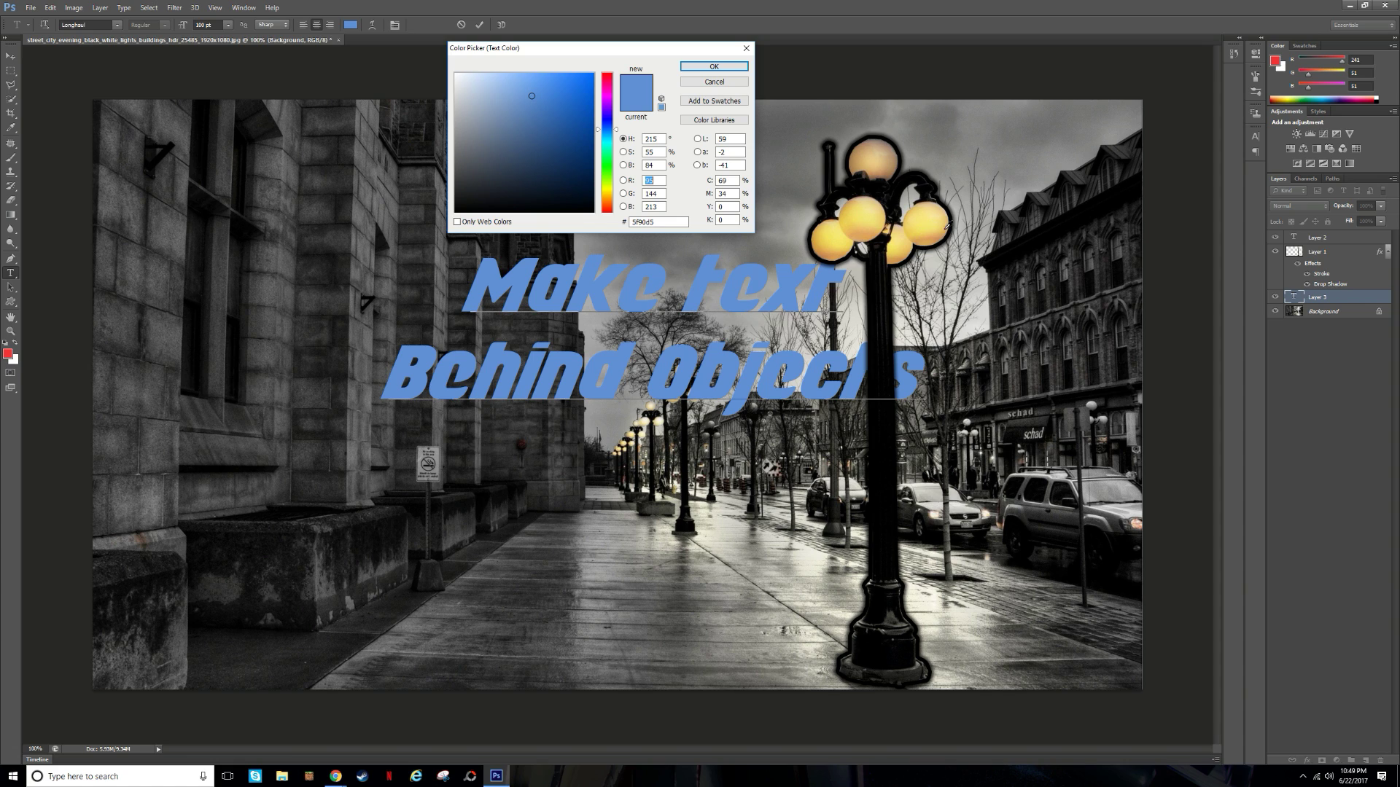
left_click(941, 222)
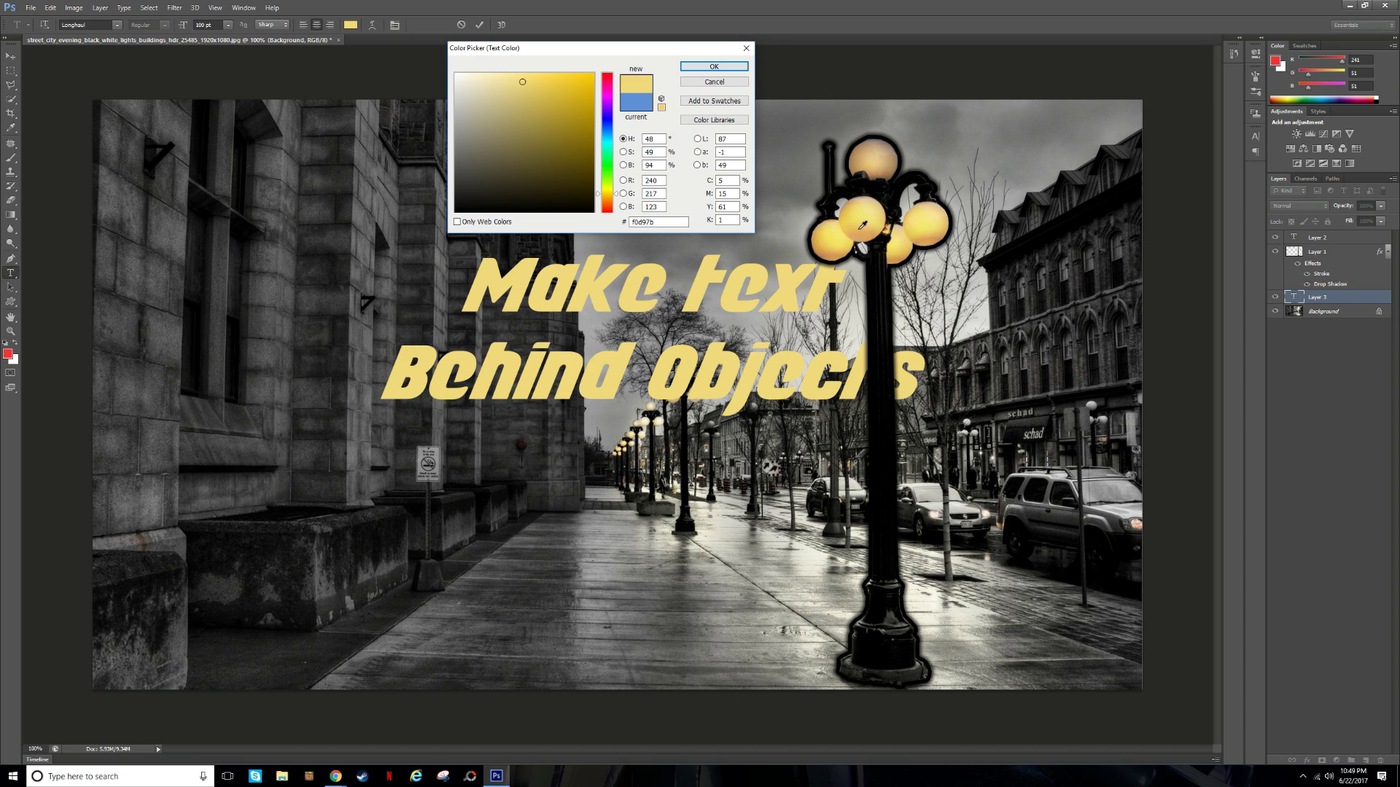
left_click(687, 81)
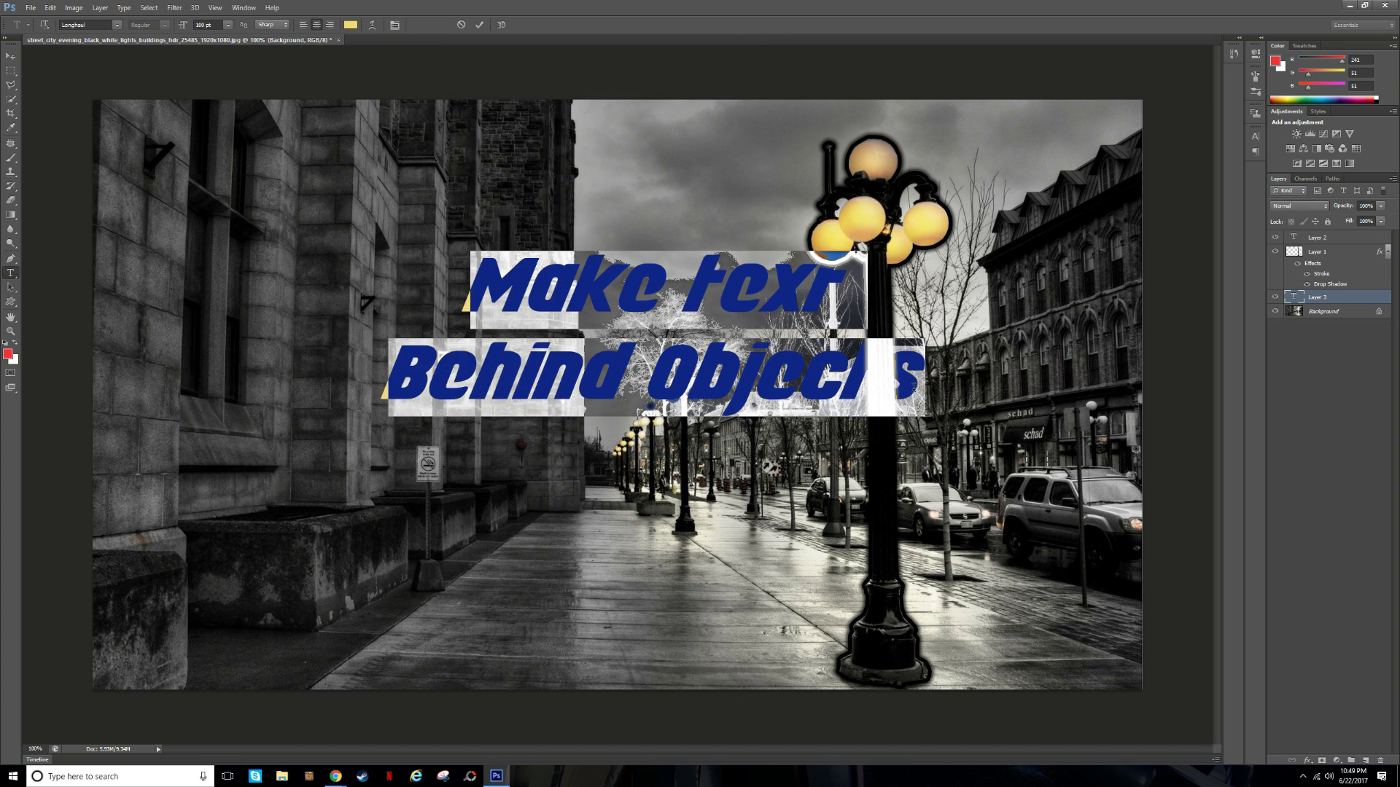
left_click(214, 24)
type("1")
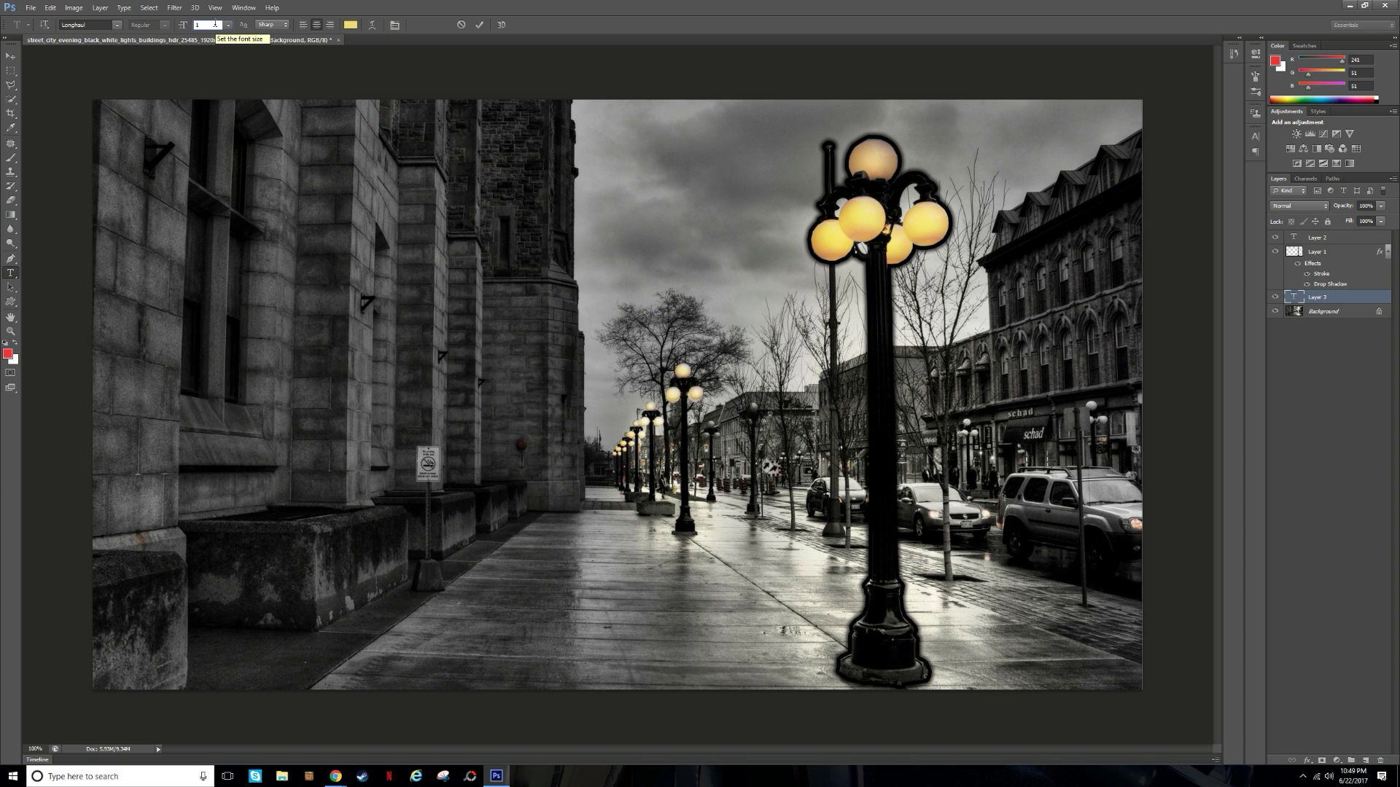
type("50")
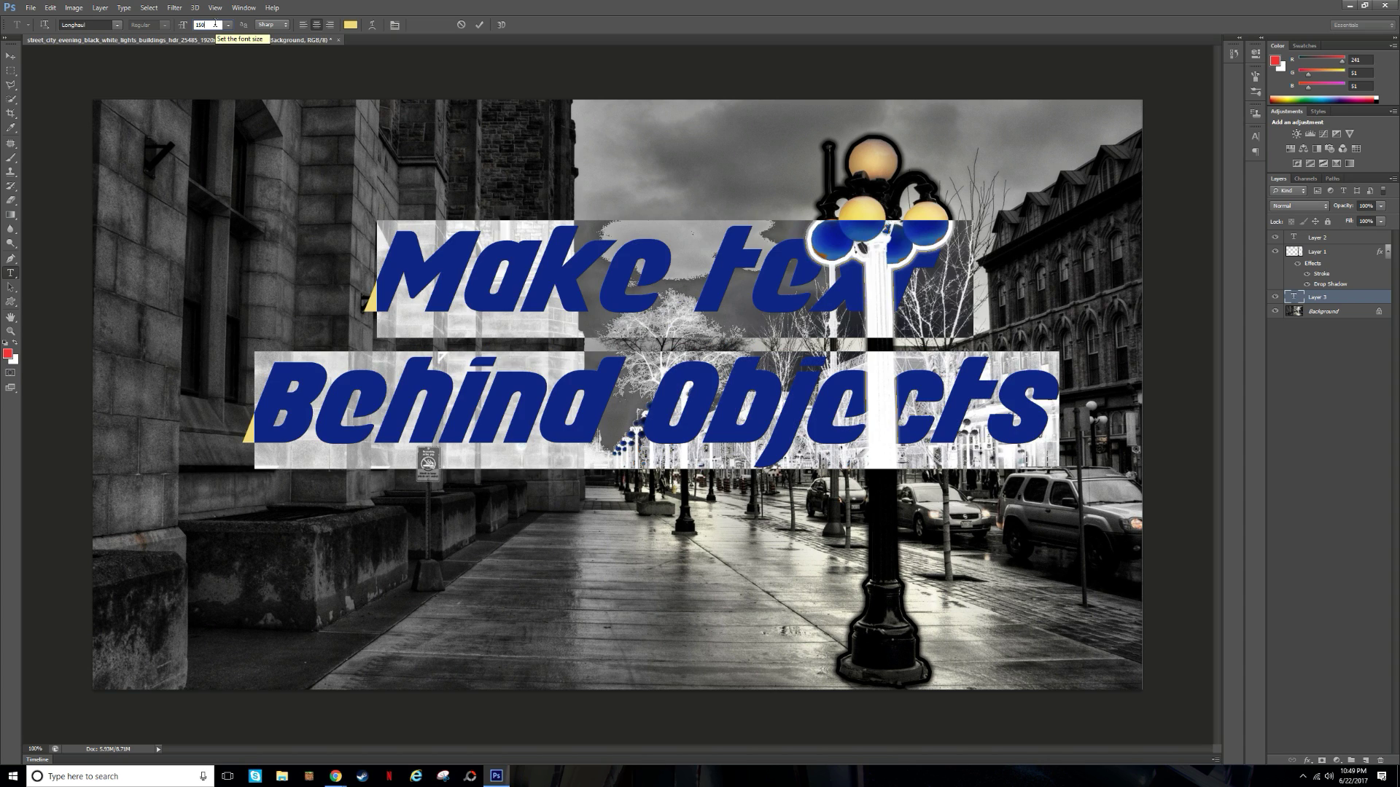
Set the headline to 175 pt and nudge it slightly left and down.
key("BackSpace")
key("BackSpace")
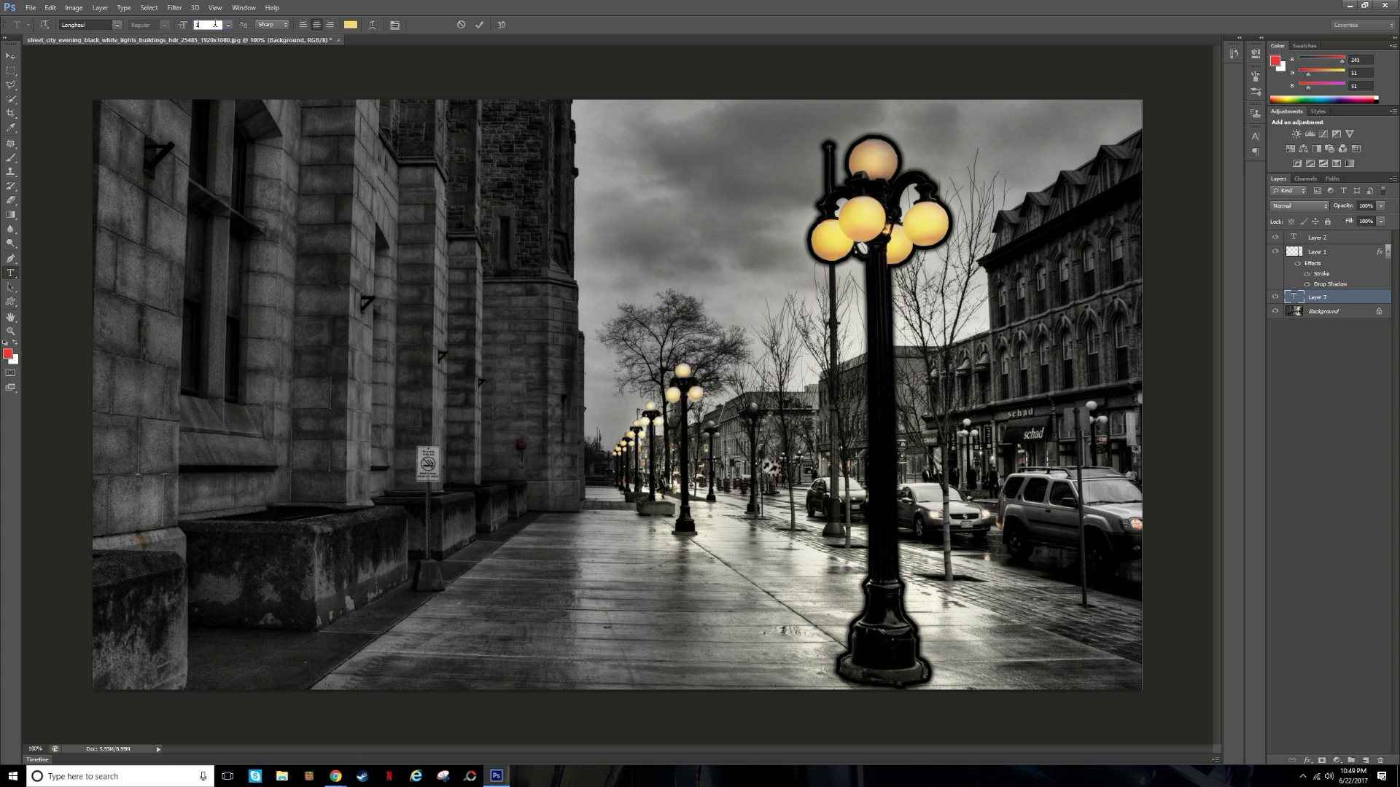
type("5")
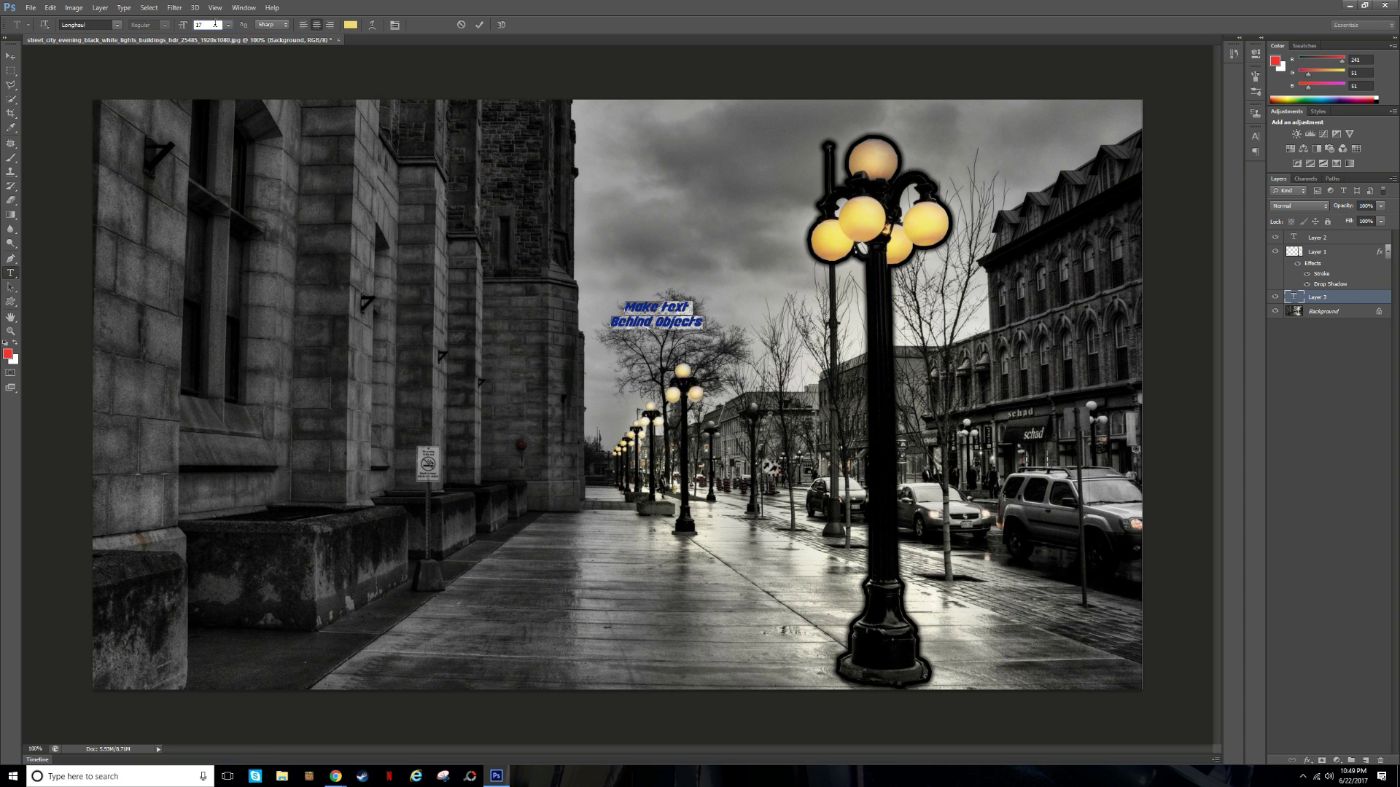
type("5")
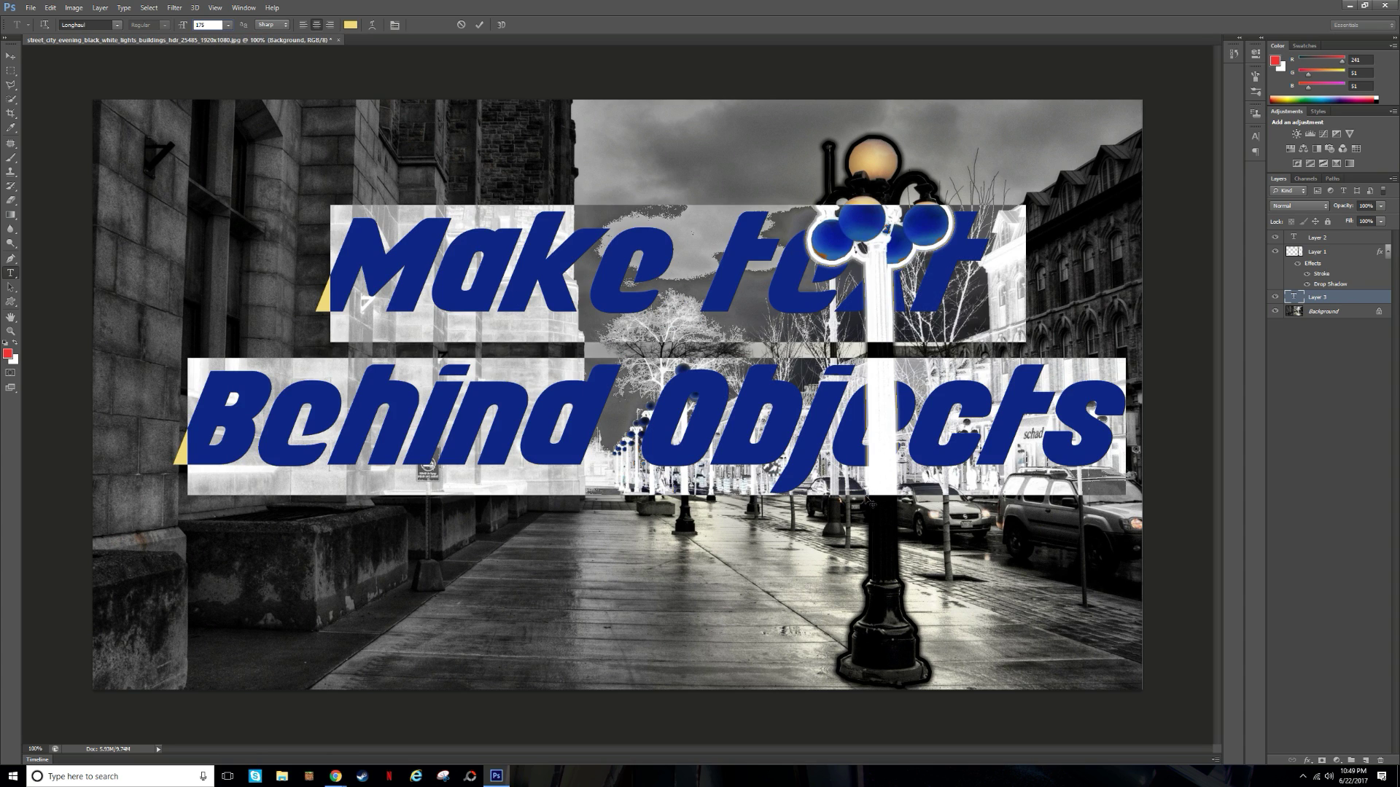
key("Return")
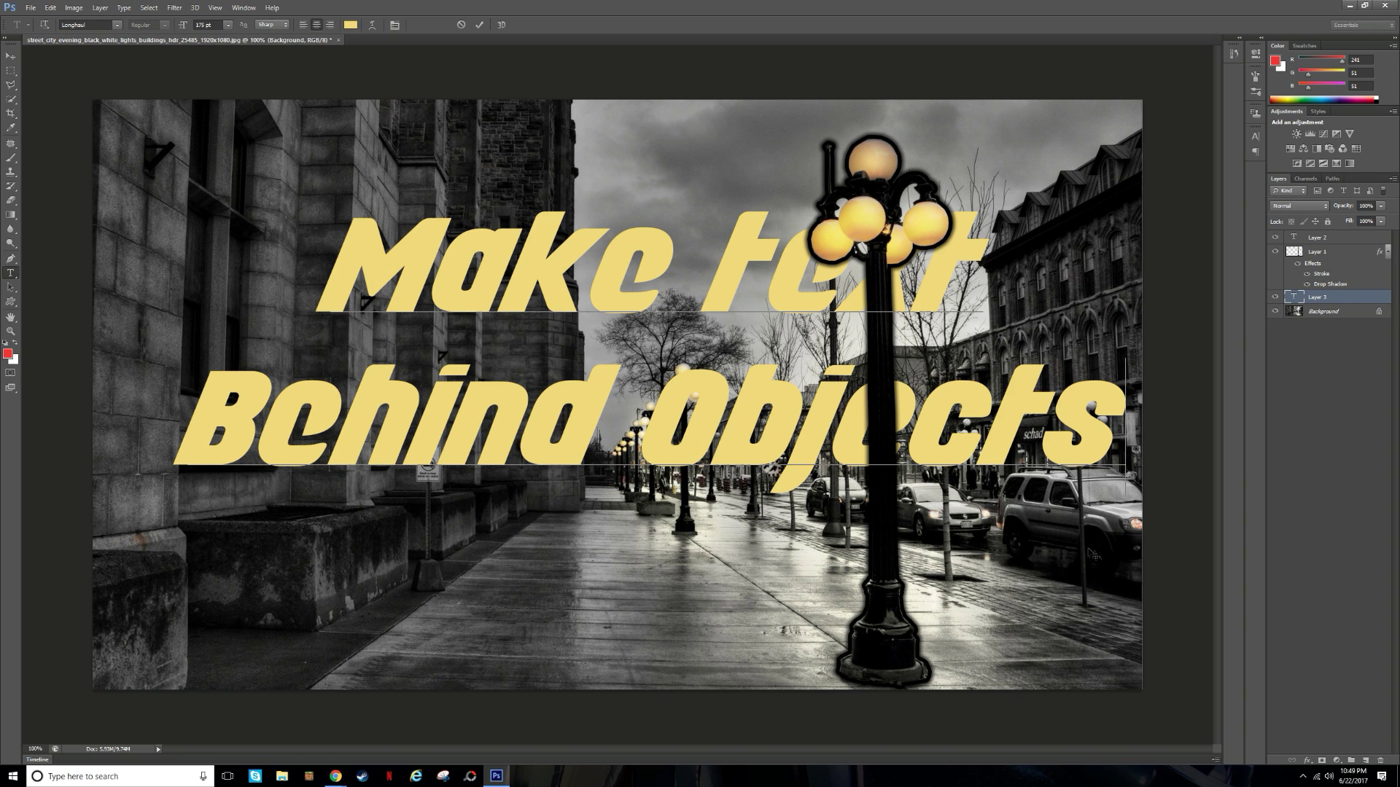
left_click_drag(1109, 523, 1080, 545)
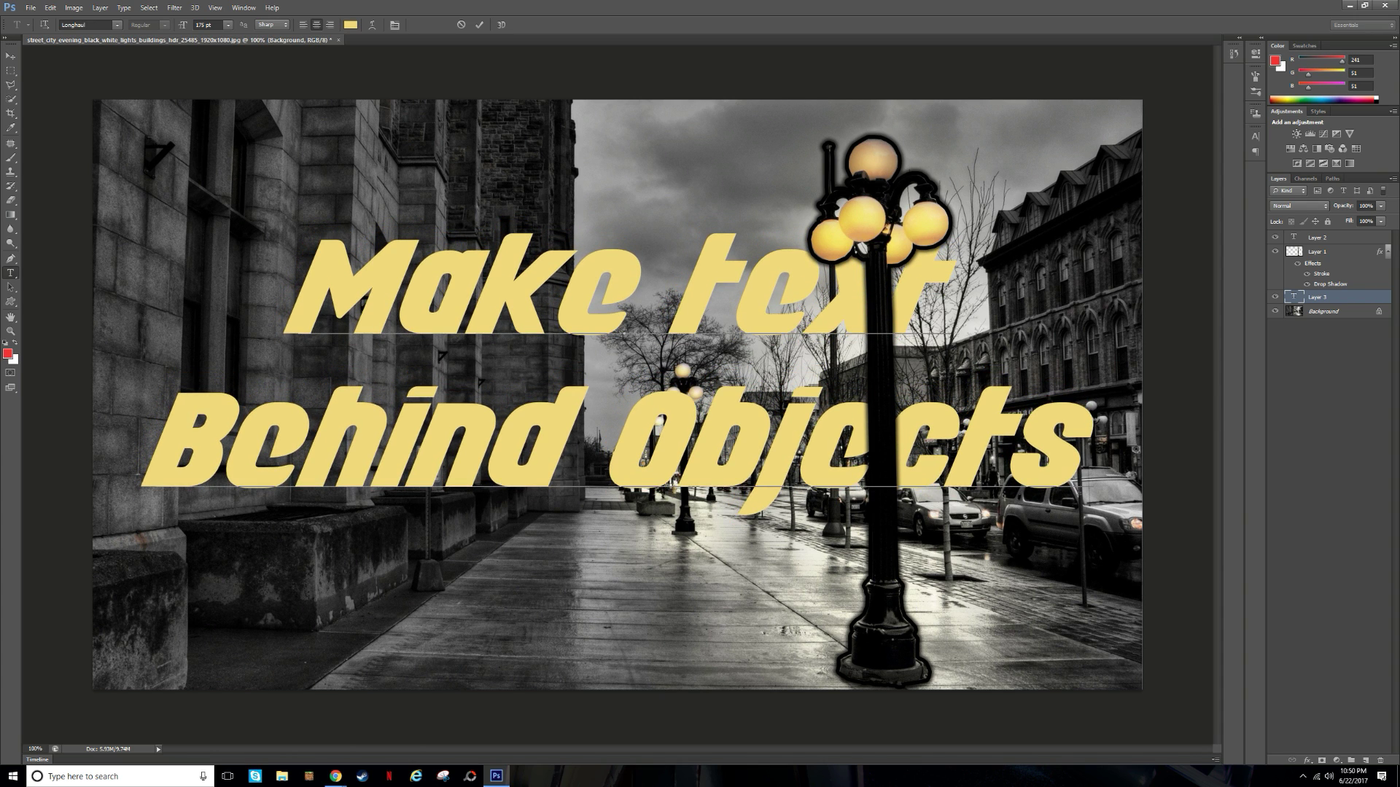
Commit the headline and add a drop shadow with greater distance and smaller size.
double_click(1372, 298)
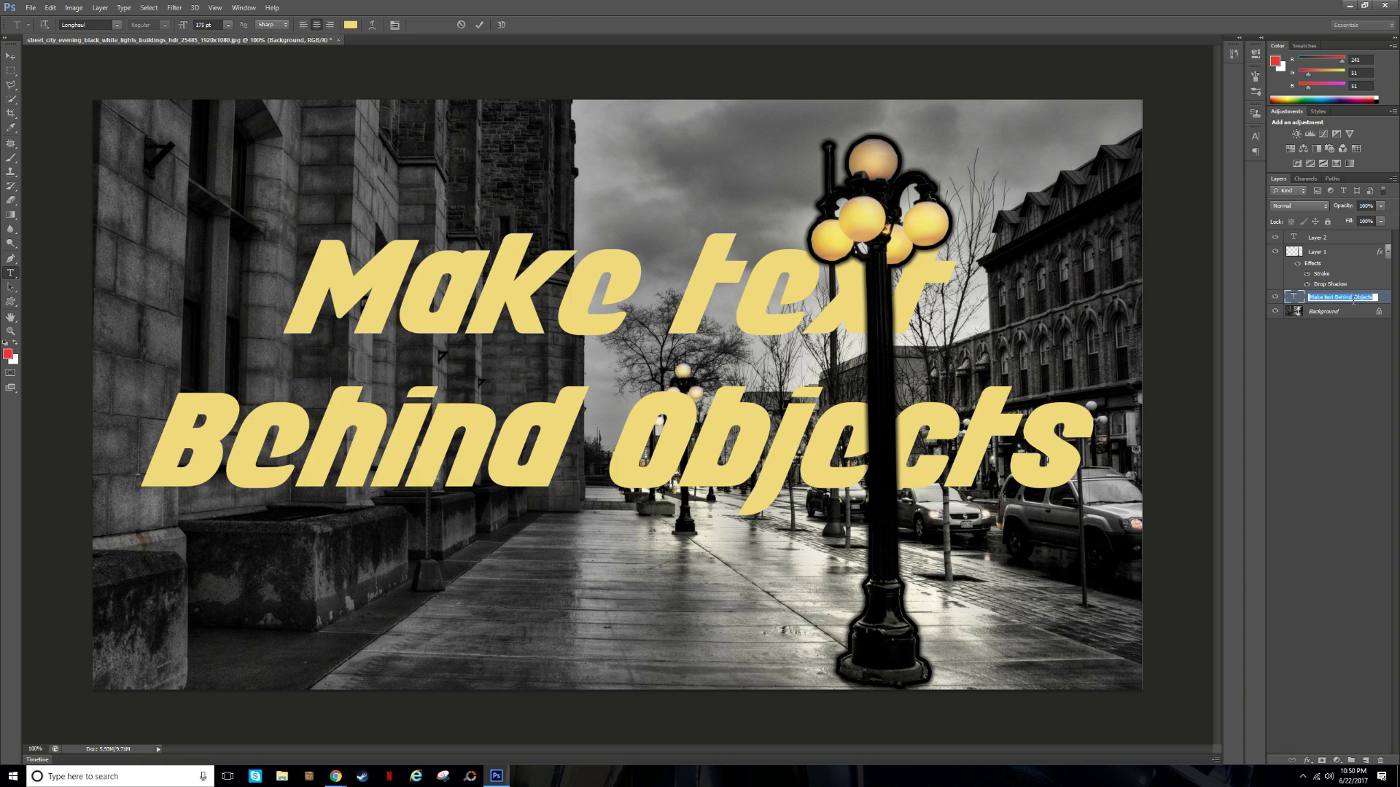
double_click(1380, 299)
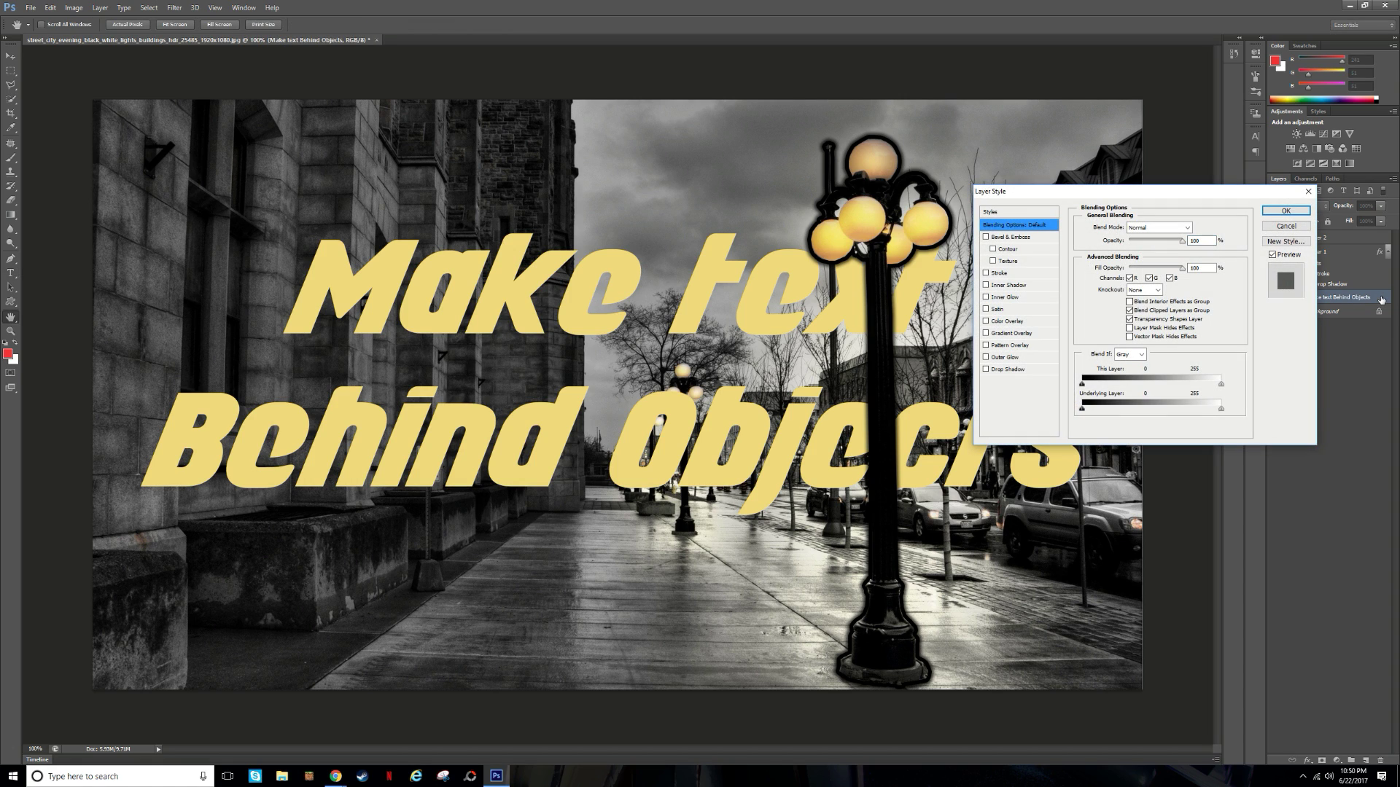
left_click(986, 370)
left_click(1010, 369)
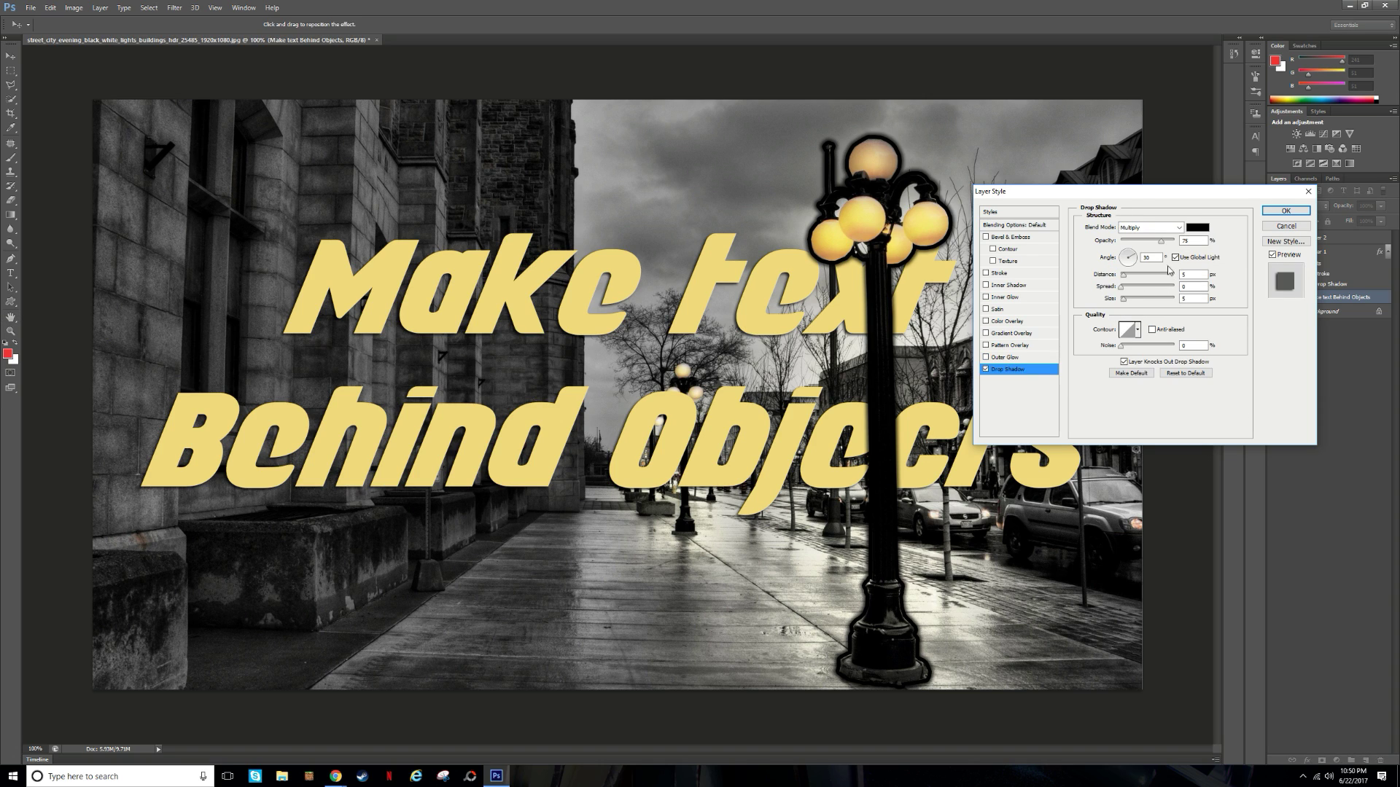
left_click_drag(1124, 275, 1135, 302)
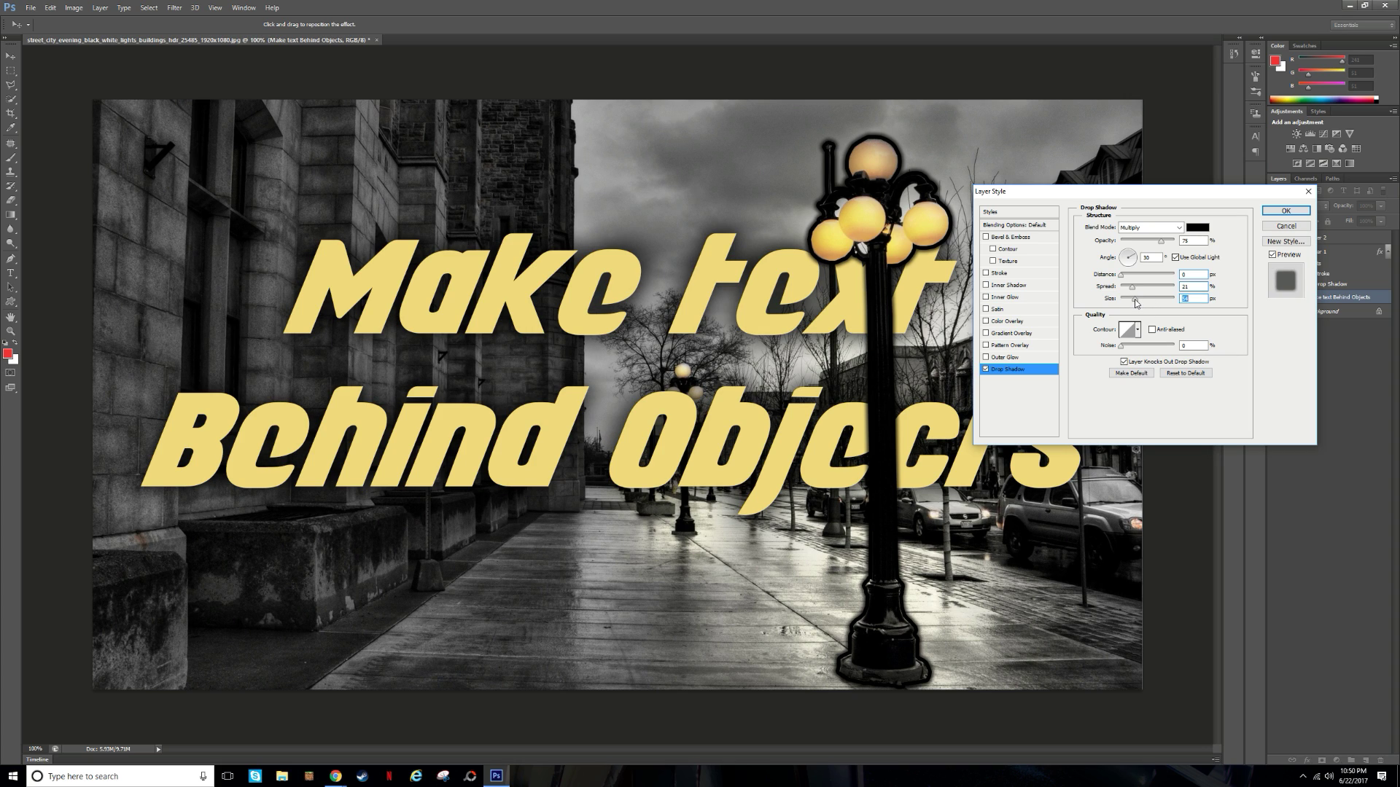
left_click_drag(1134, 298, 1129, 293)
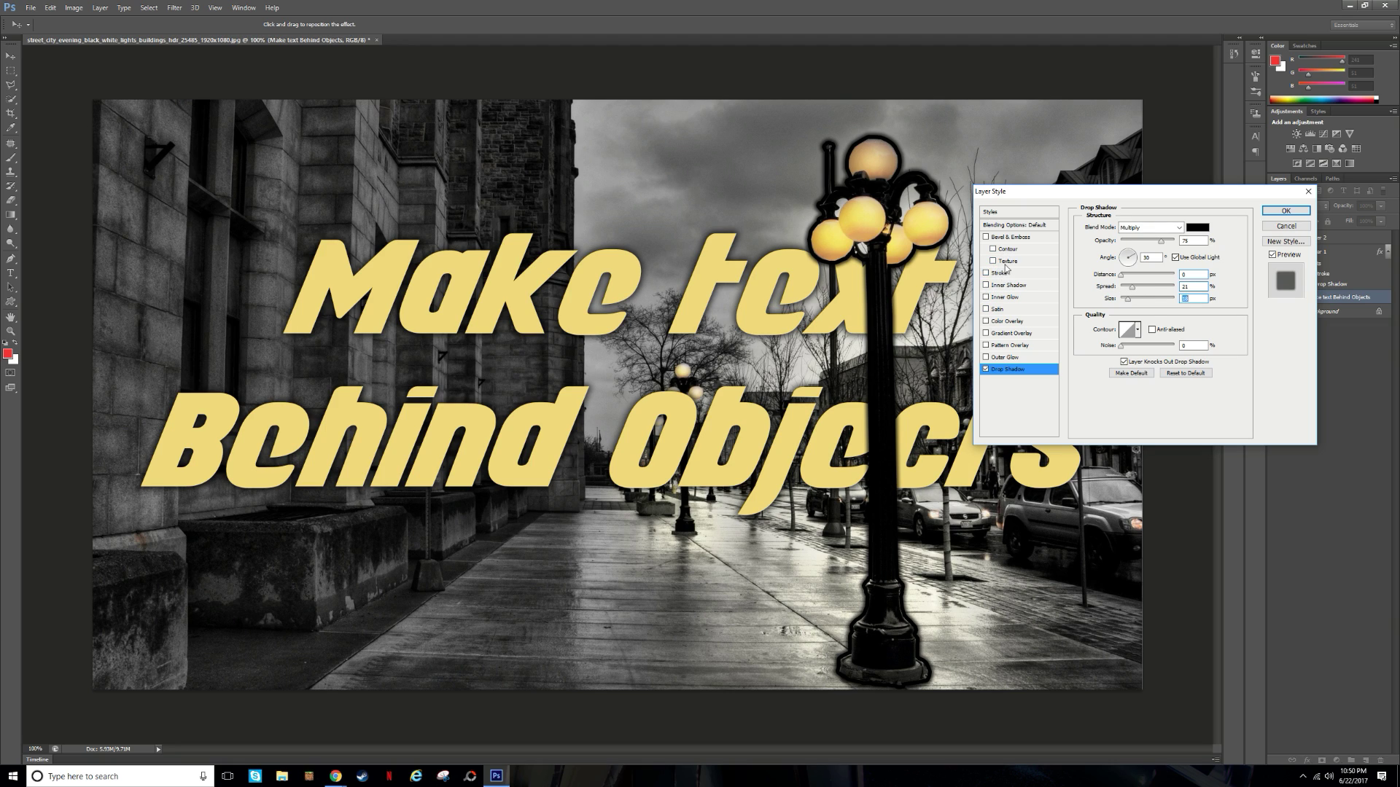
left_click(1001, 214)
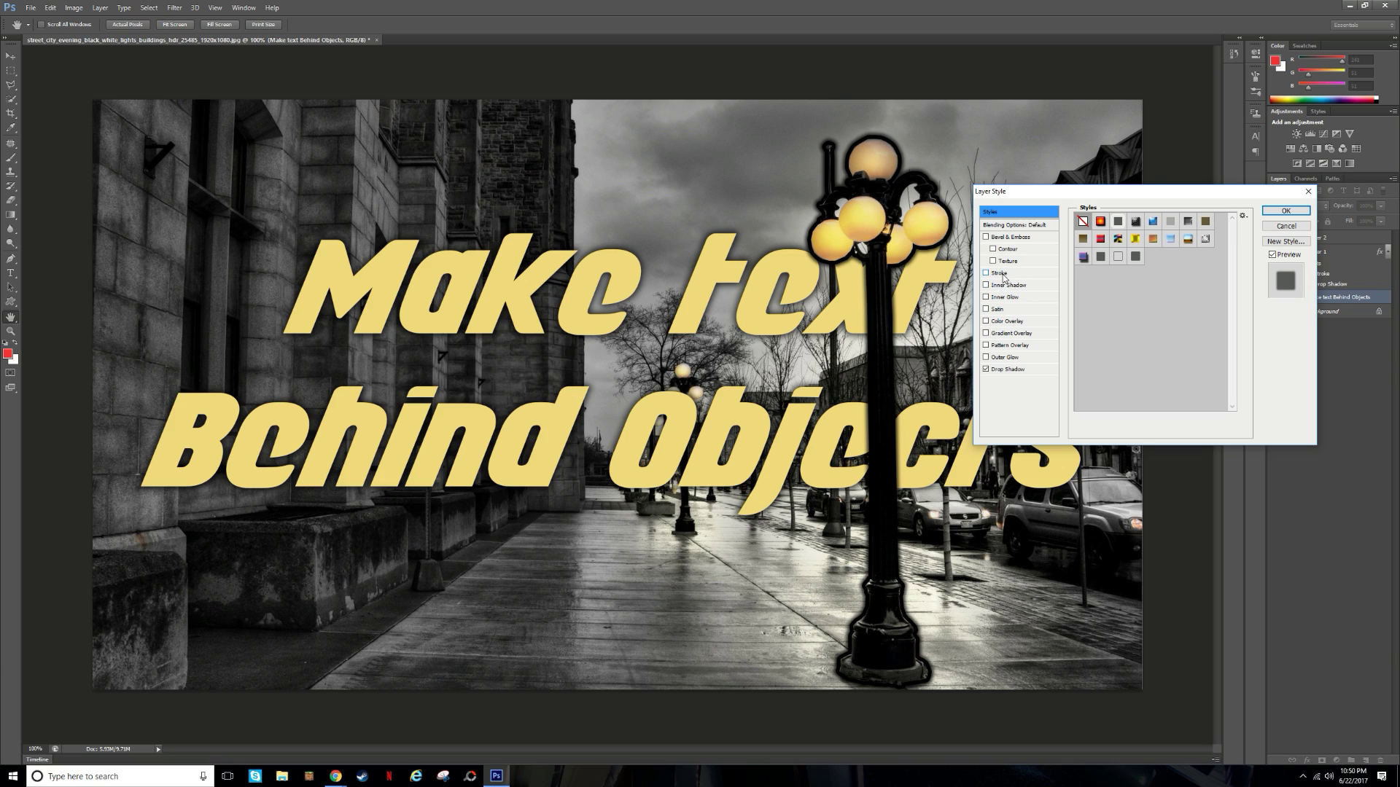
Add a stroke to the headline, trying white, then the lamp's yellow, and thickening it.
left_click(1001, 274)
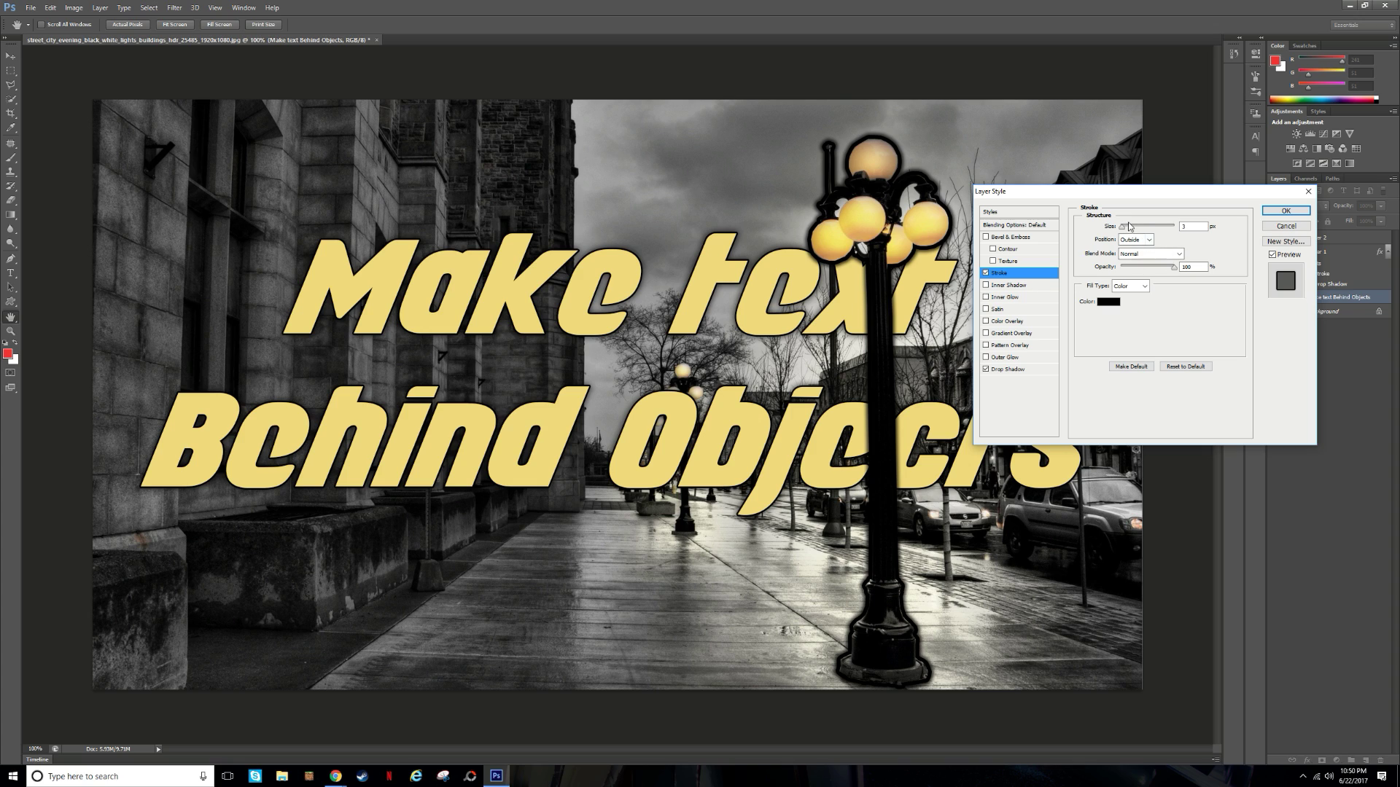
left_click(1108, 301)
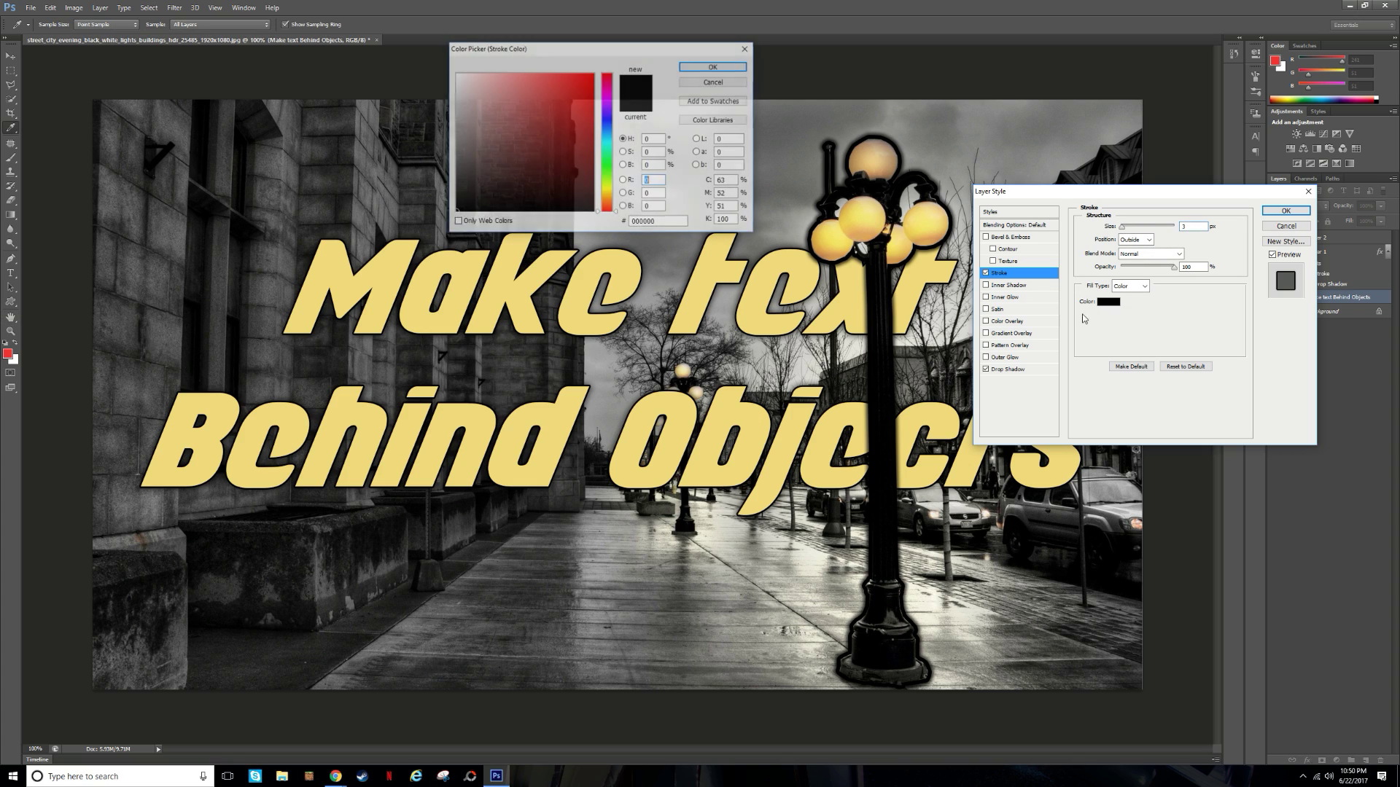
left_click_drag(559, 156, 399, 51)
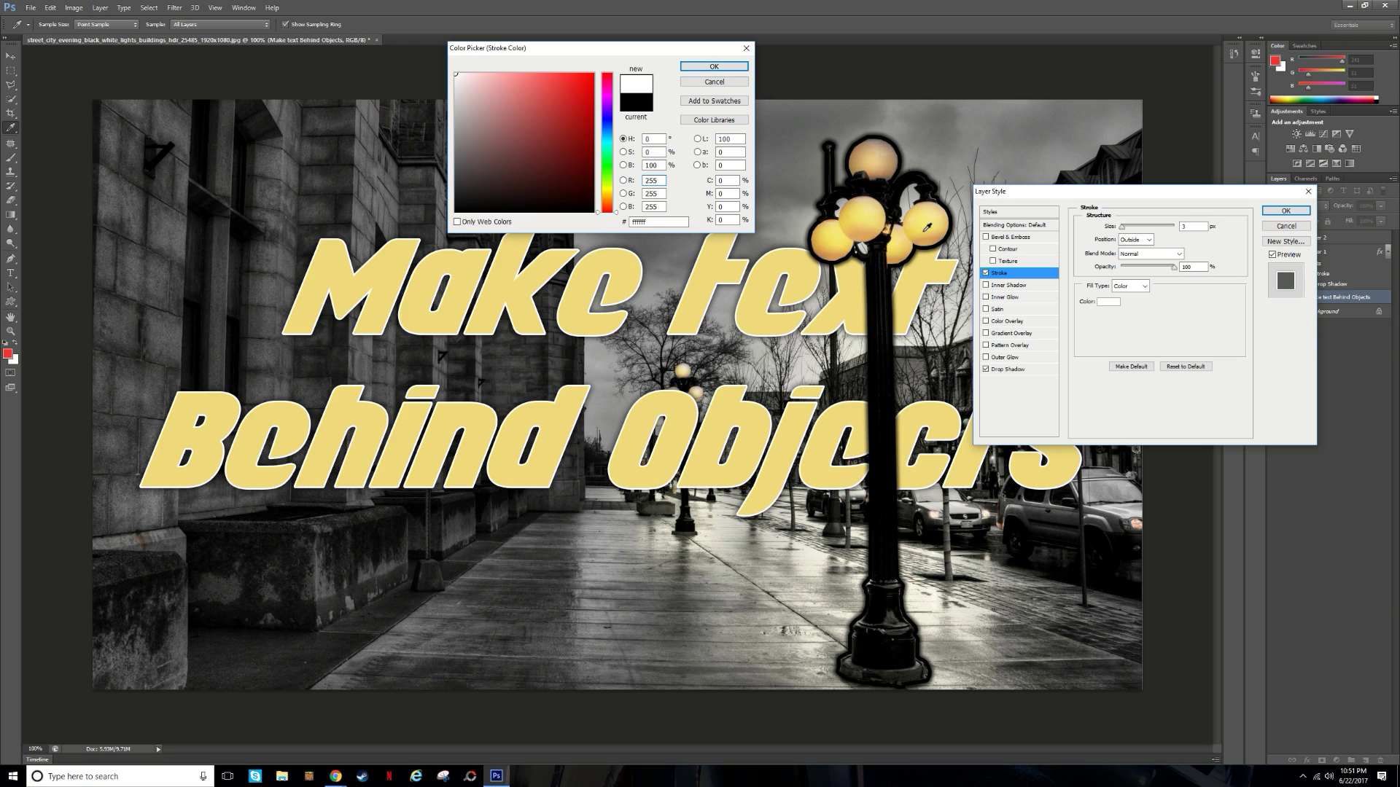
left_click(838, 249)
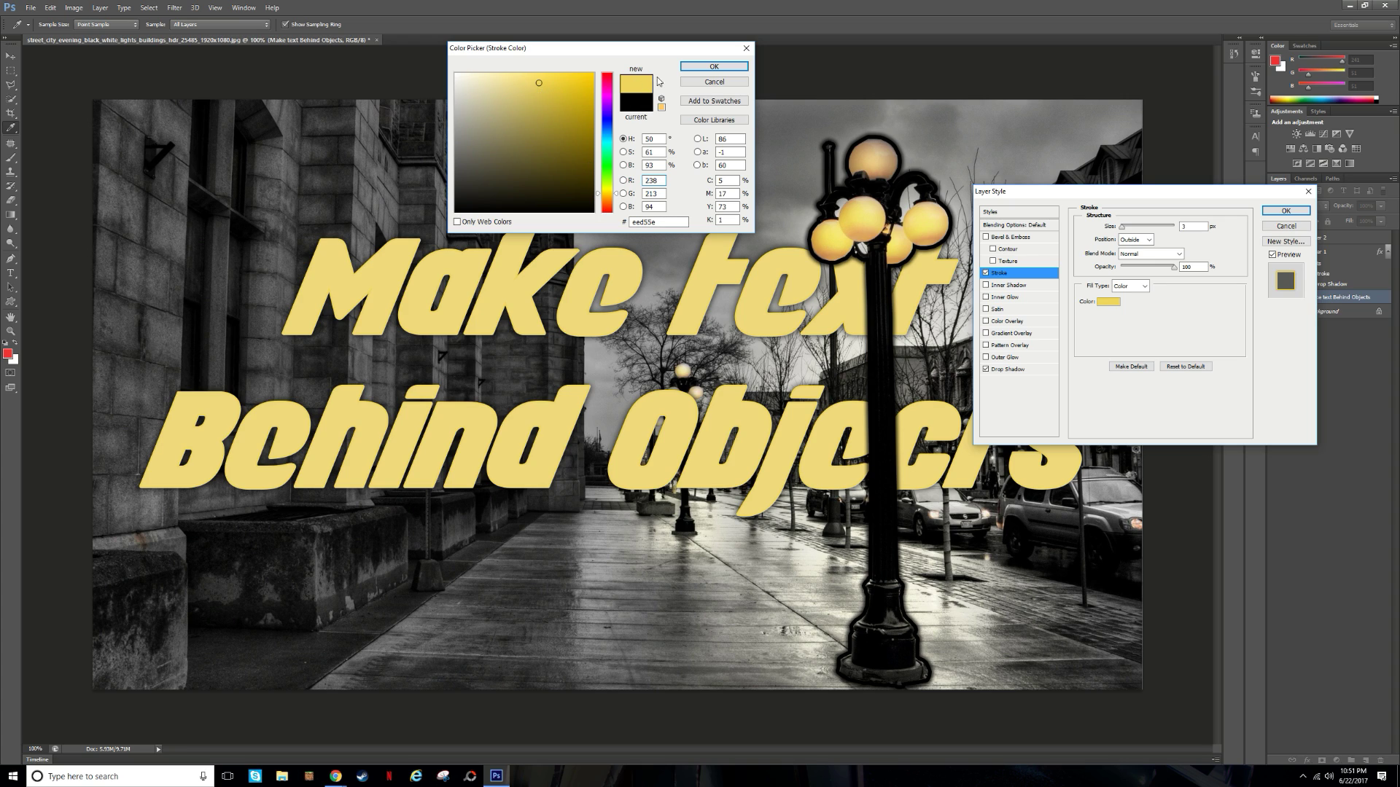
left_click(698, 68)
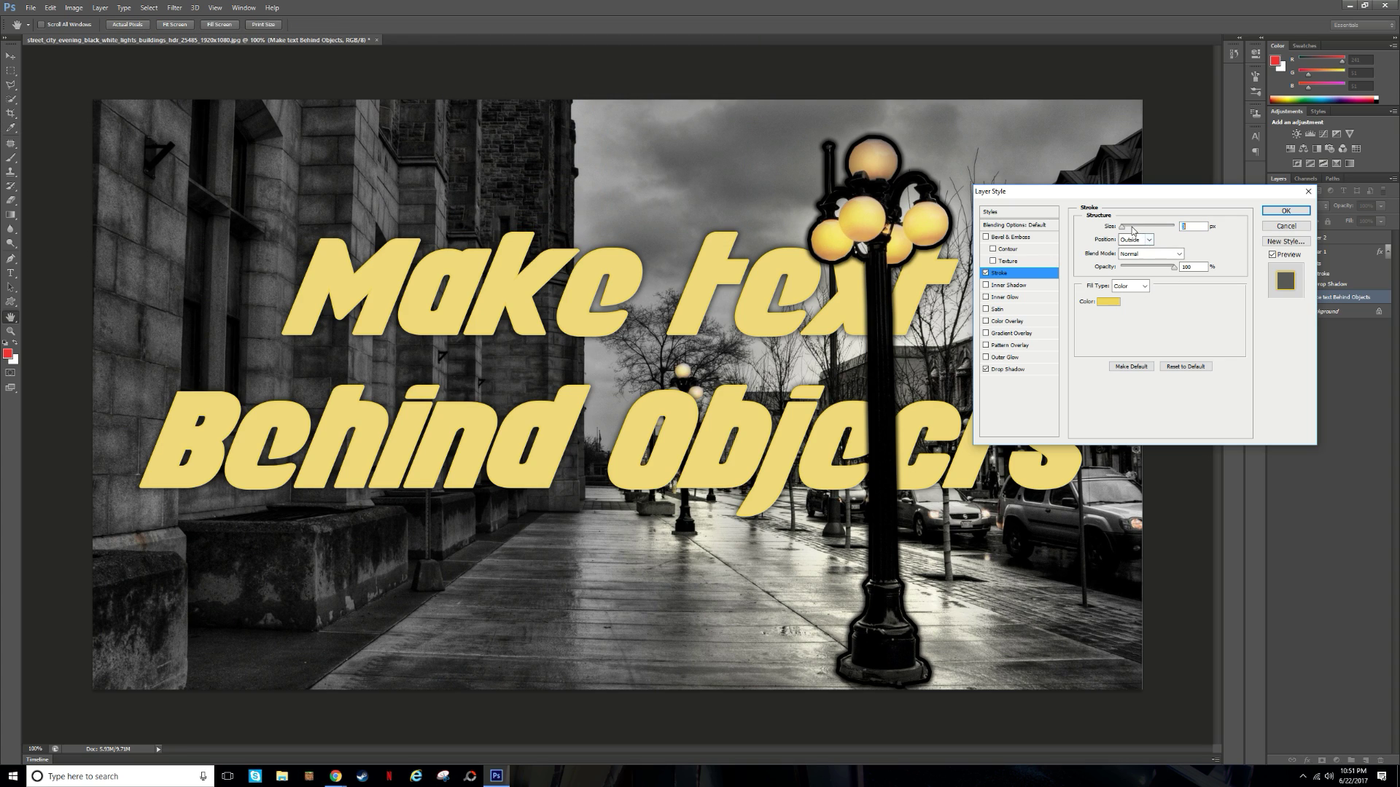
left_click_drag(1124, 232, 1121, 232)
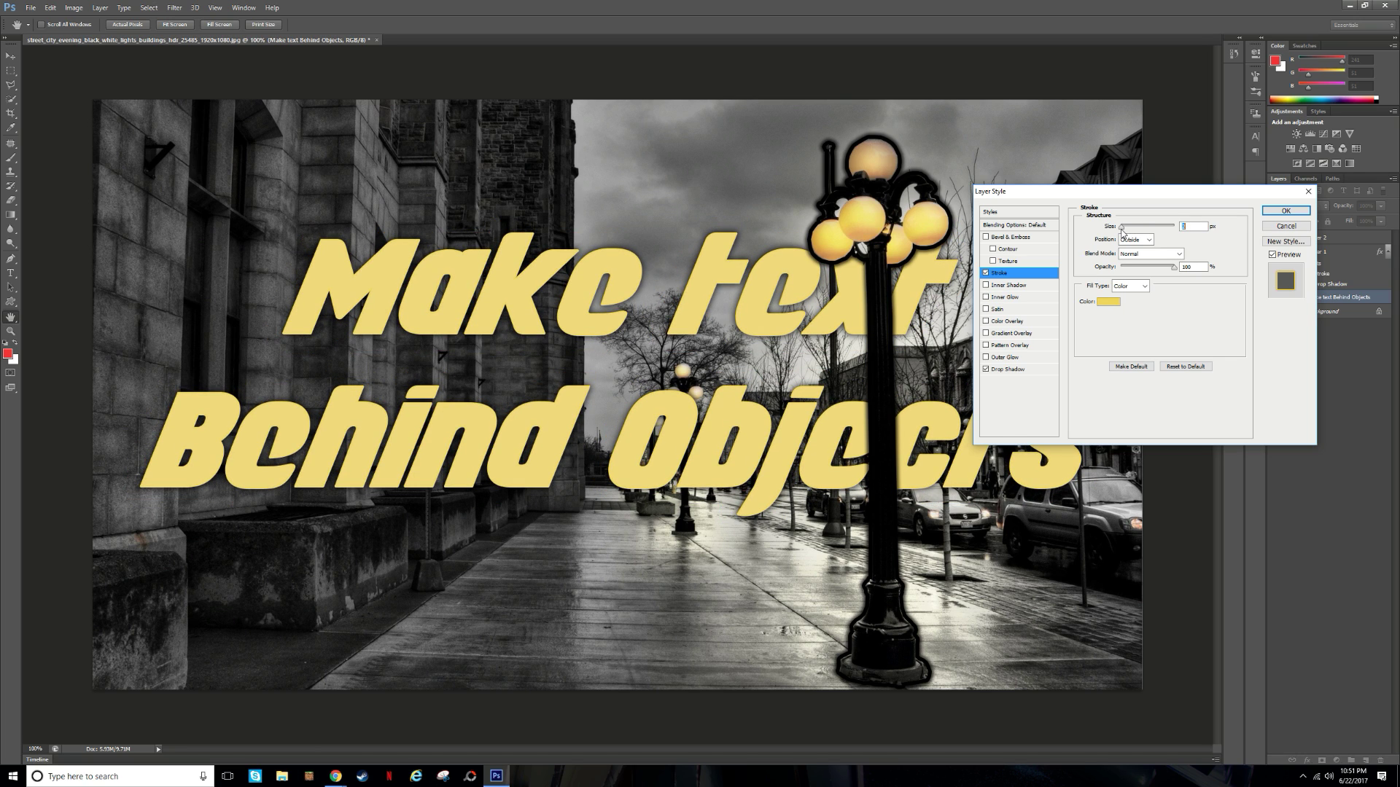
Switch the stroke colour back to black 000000 and apply the Layer Style.
left_click(1108, 301)
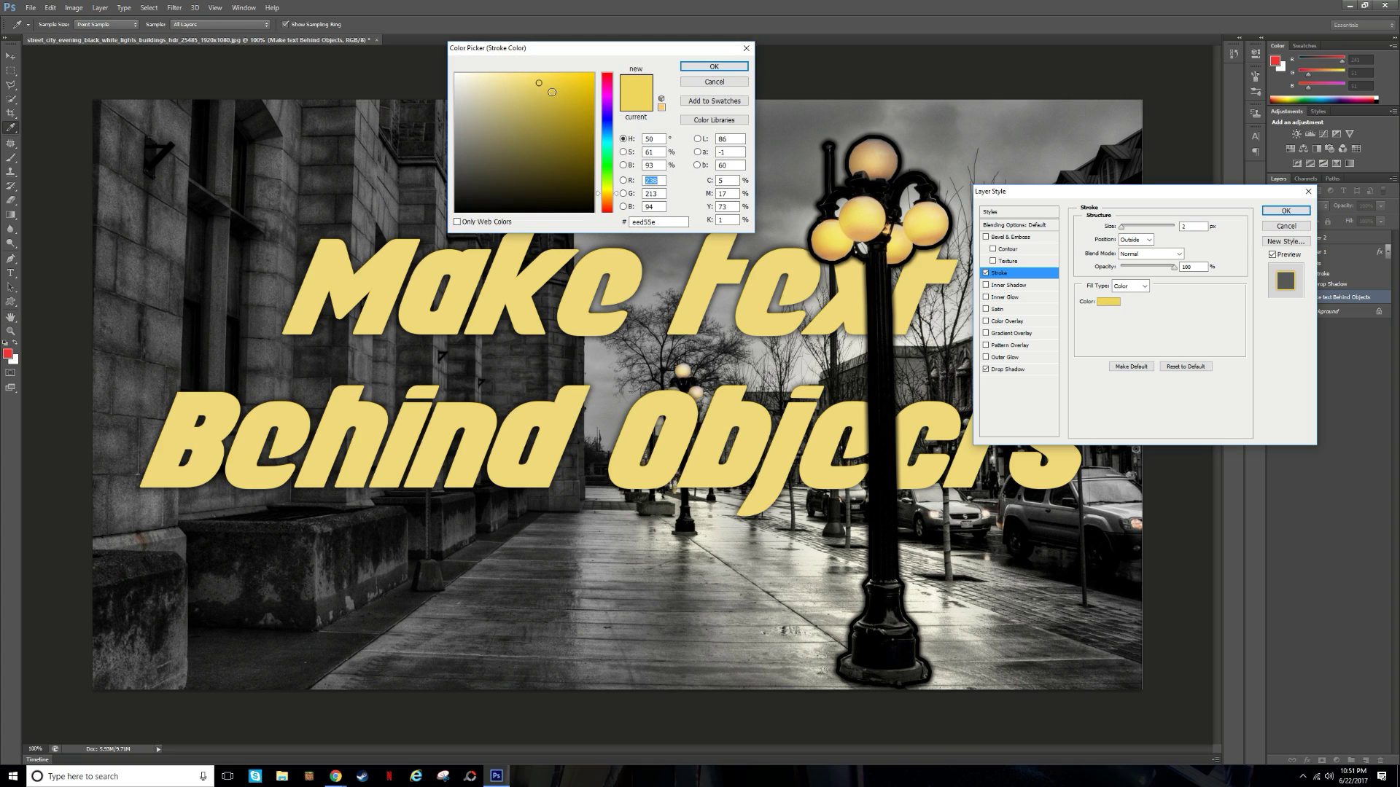
left_click_drag(552, 92, 454, 213)
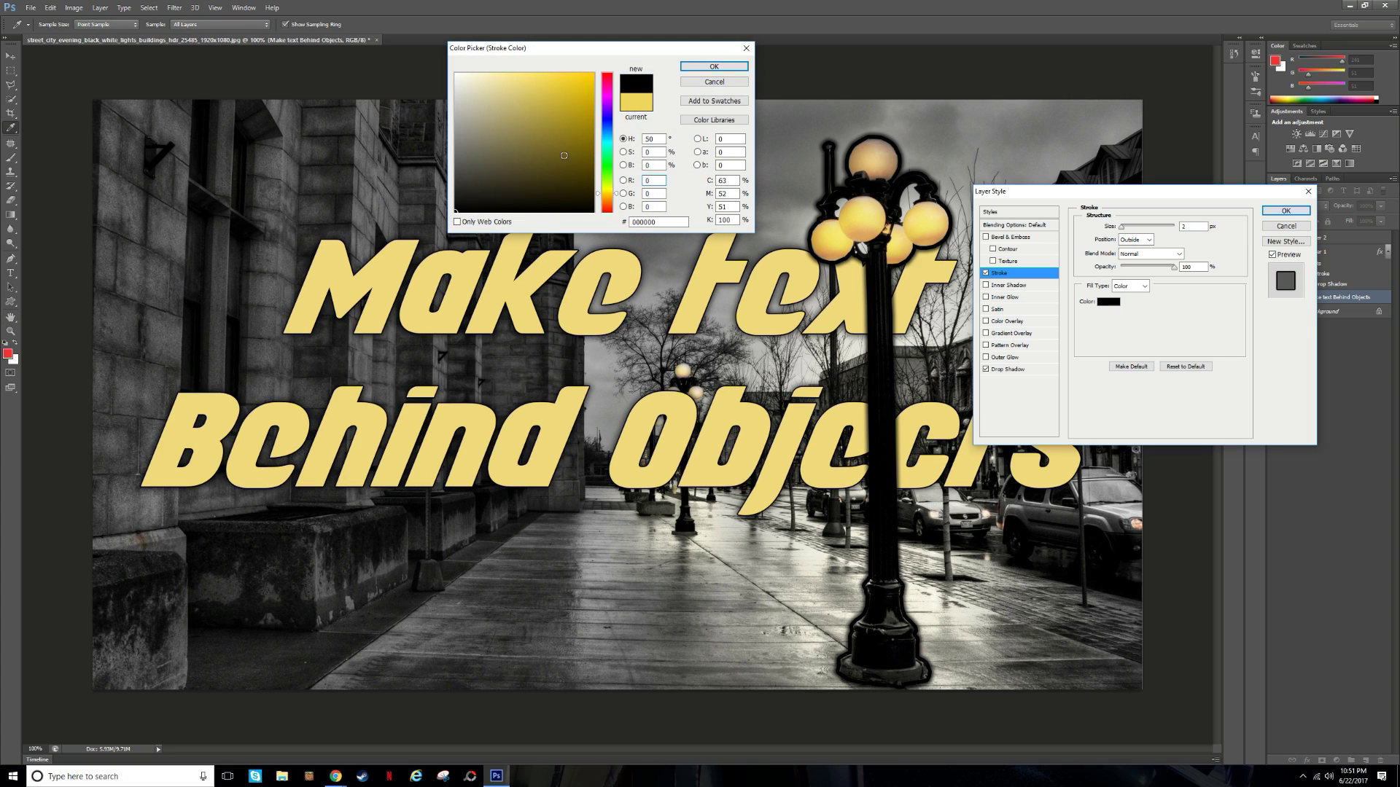
left_click(714, 67)
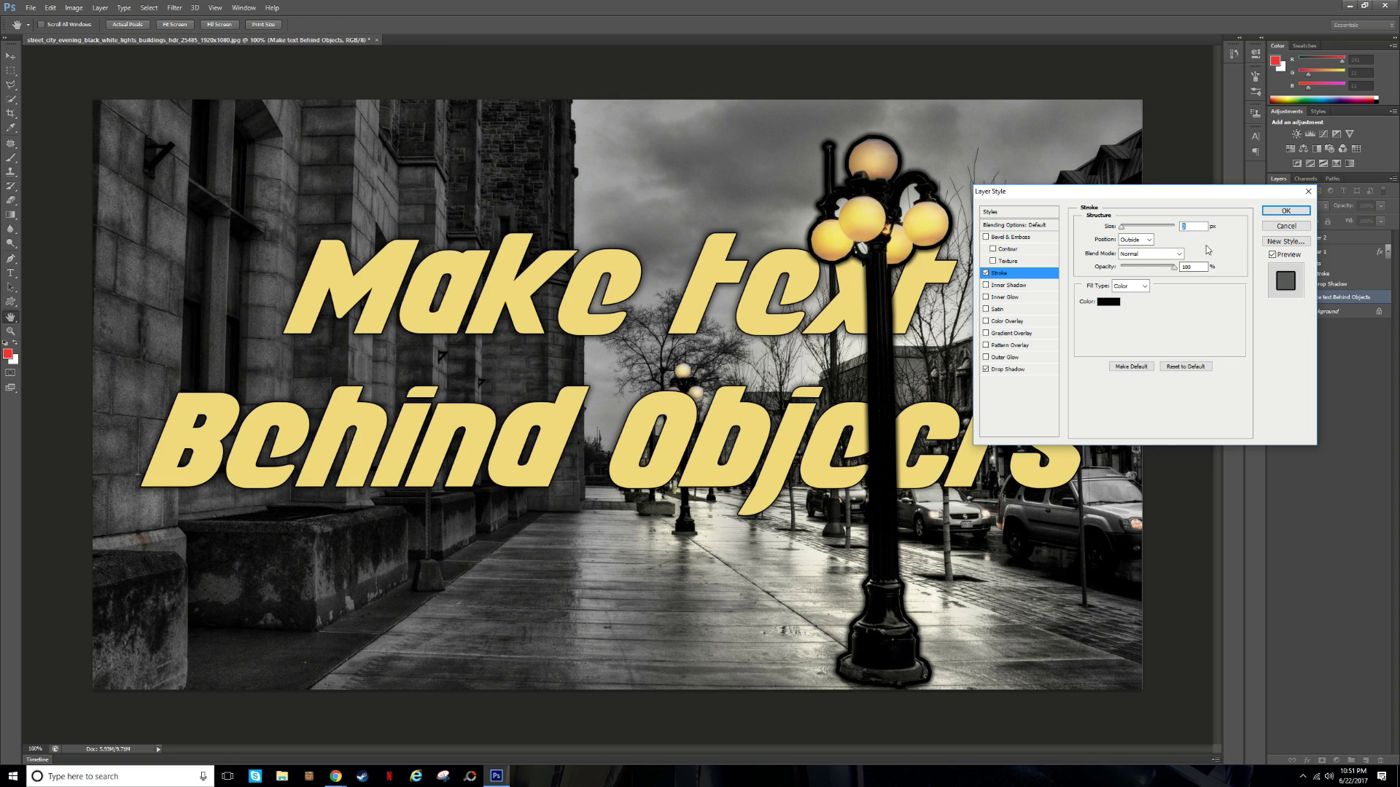
left_click(1286, 211)
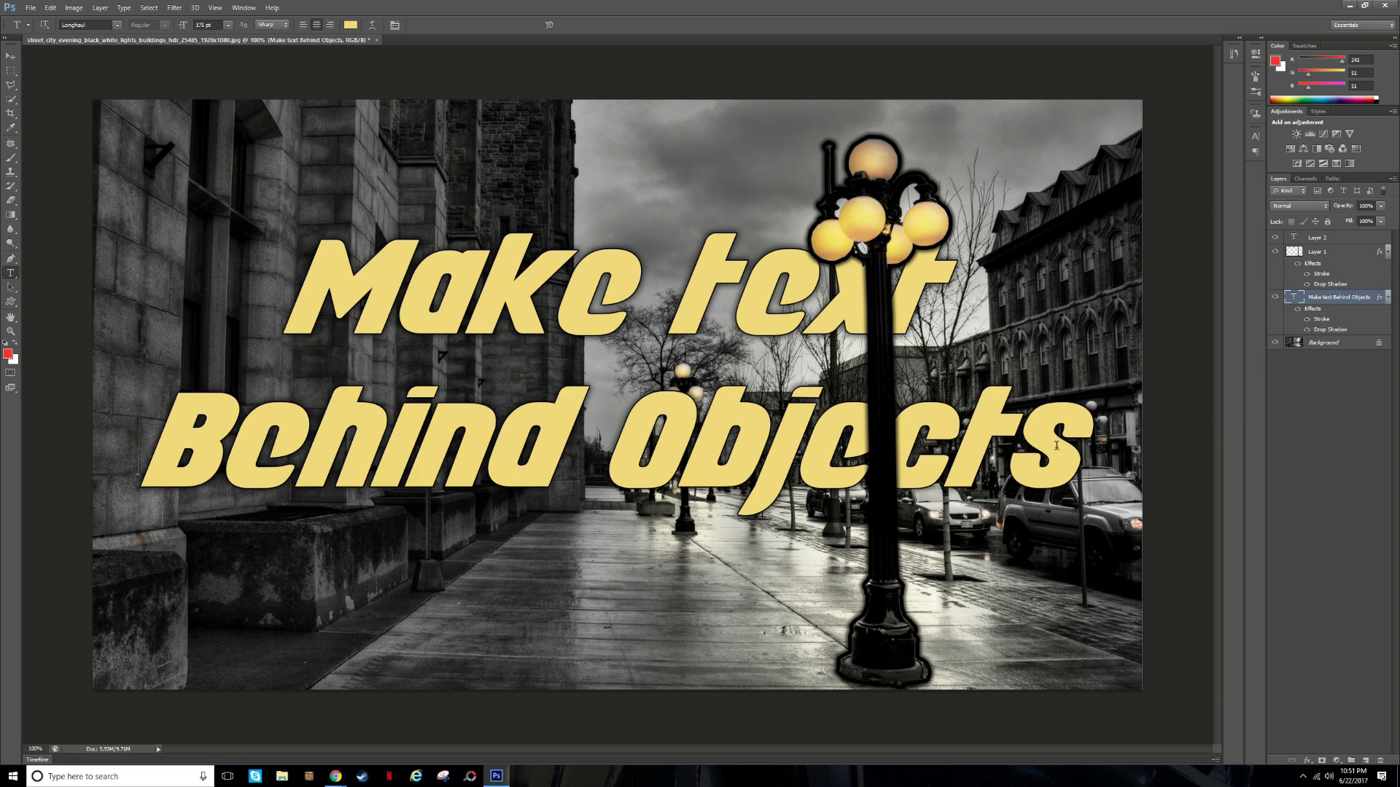
Replace the headline text with 'MAKE TEXT BEHIND OBJECTS' and nudge it slightly up-left.
left_click_drag(1080, 460, 280, 312)
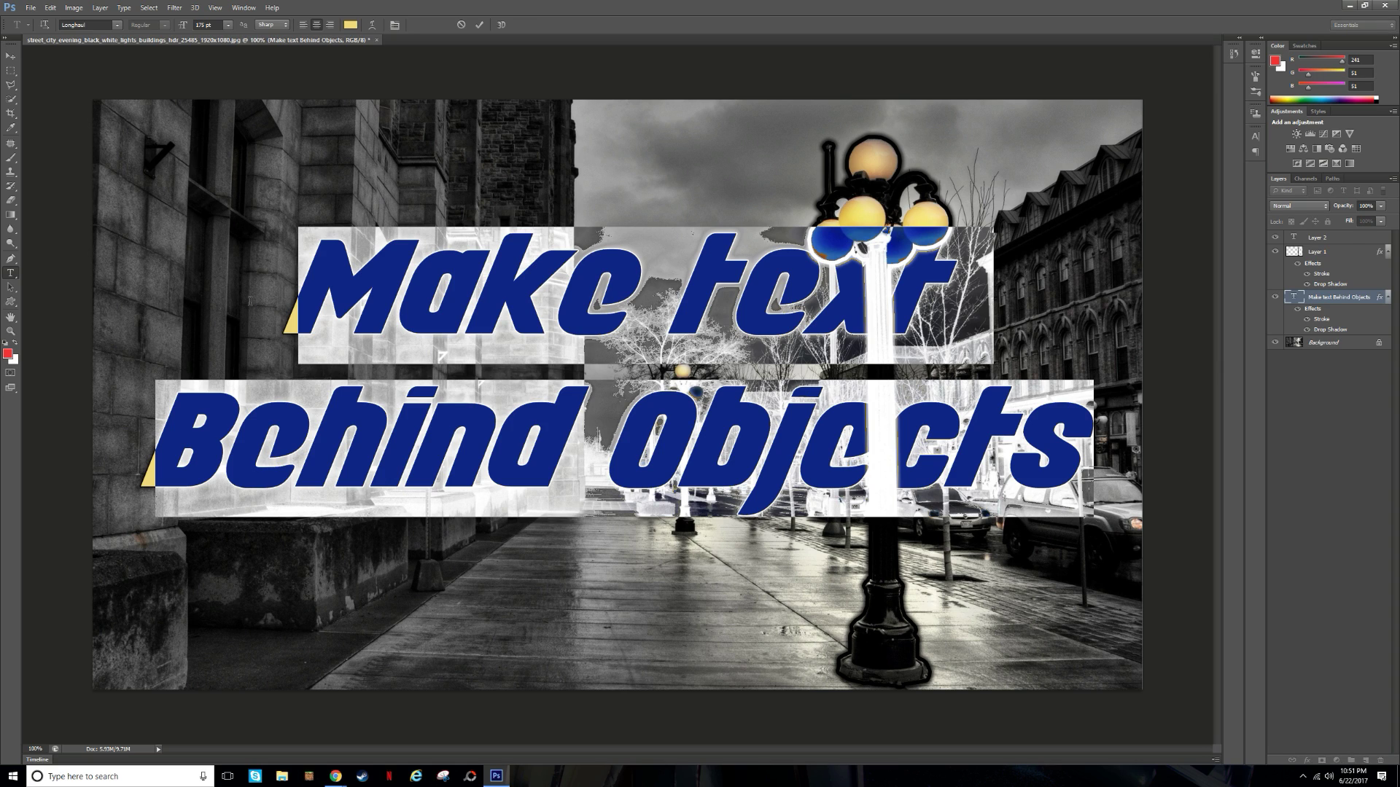
key("BackSpace")
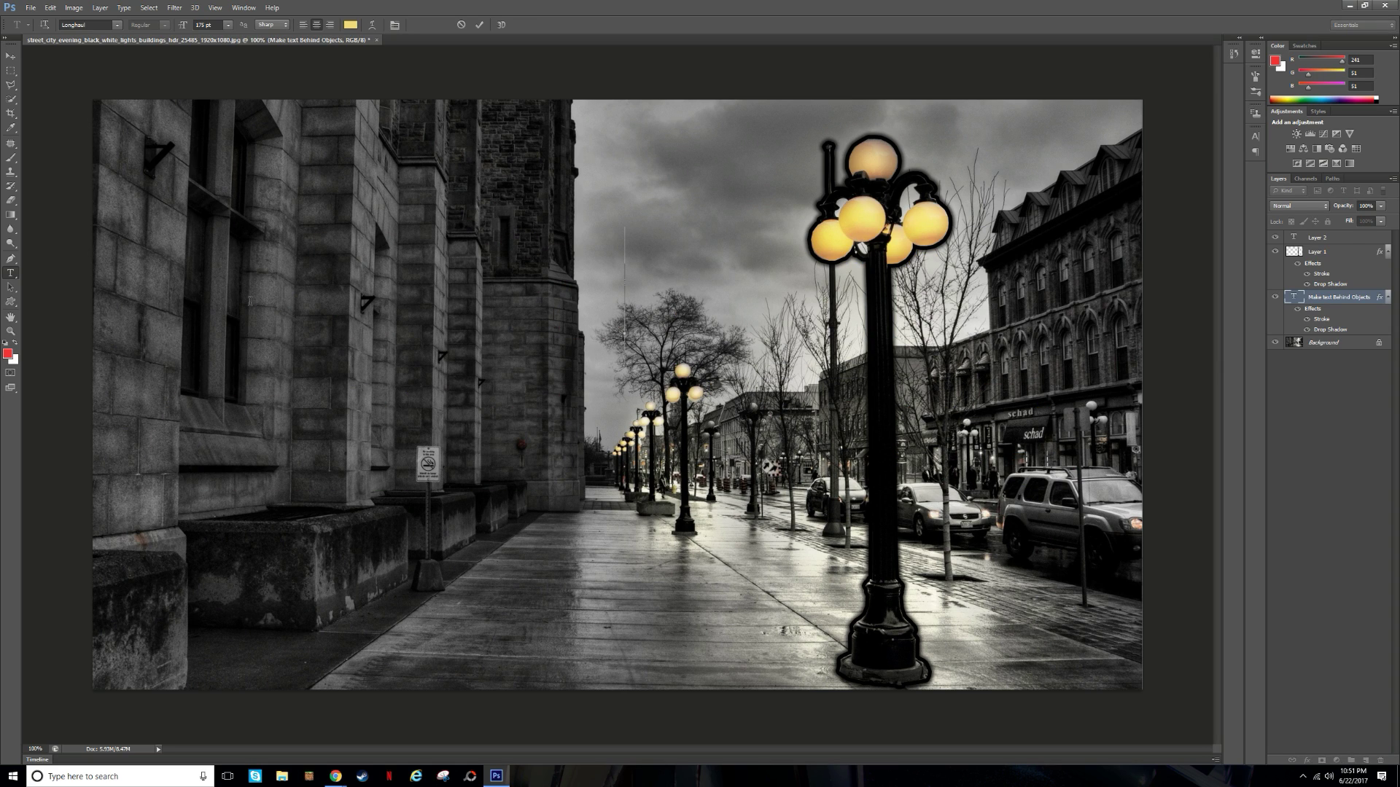
type("m")
key("BackSpace")
type("M")
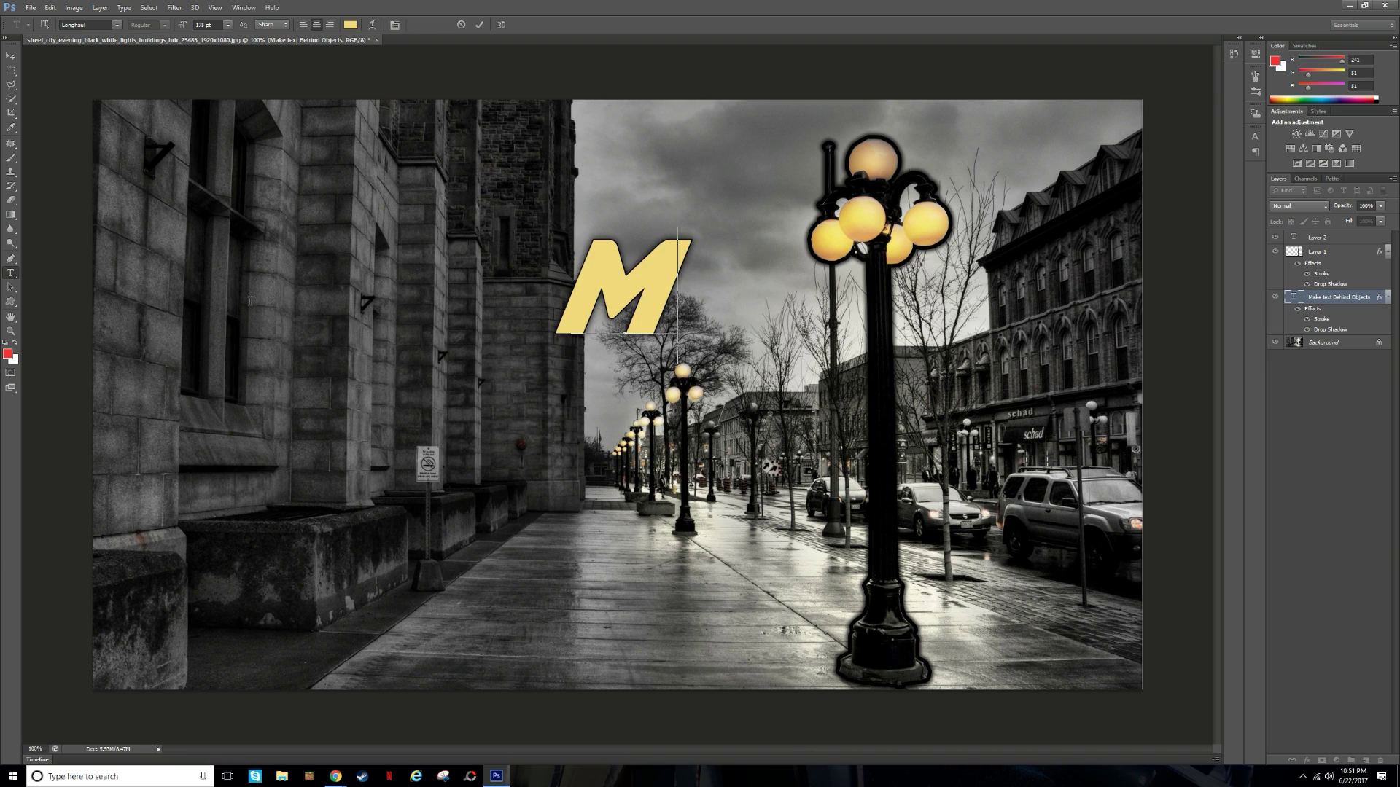
type("AKE")
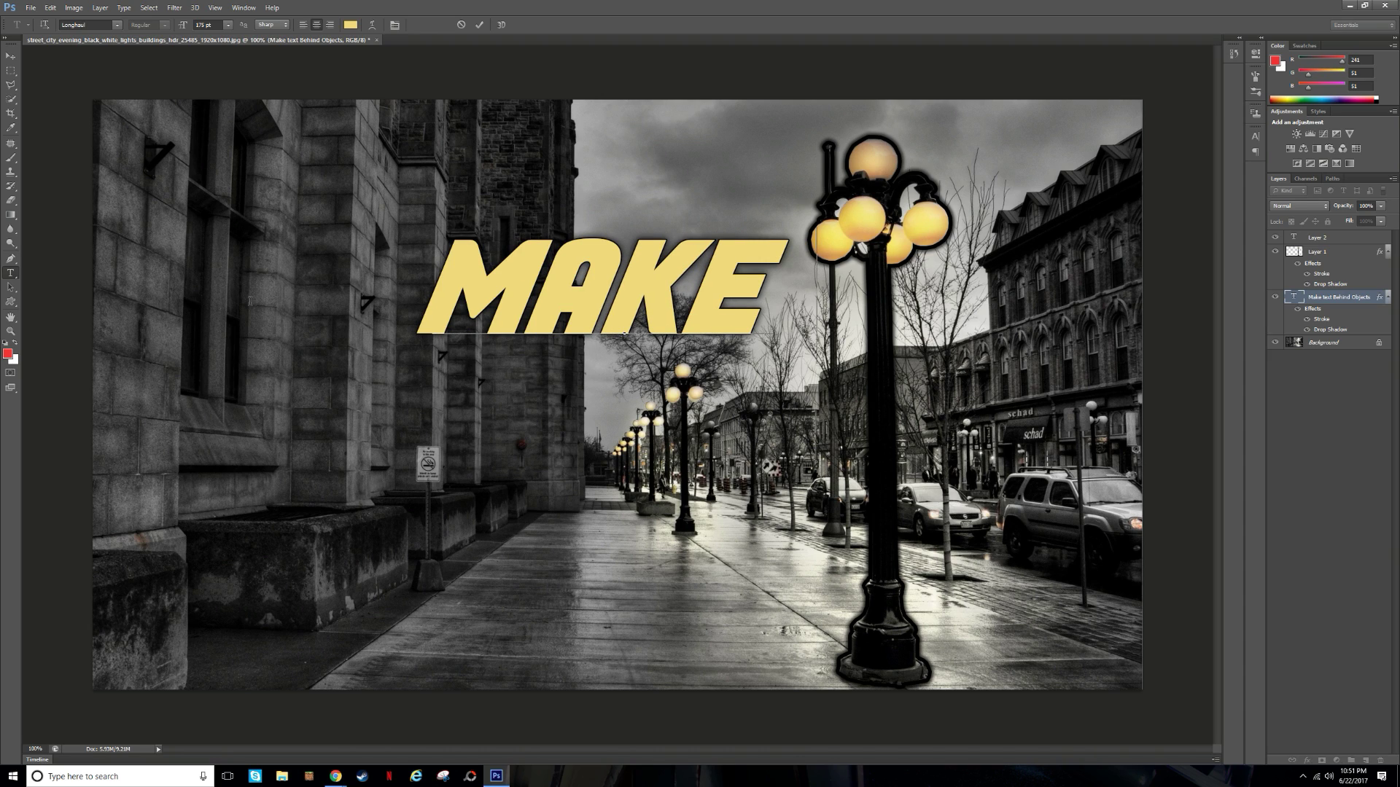
type(" TEXT ")
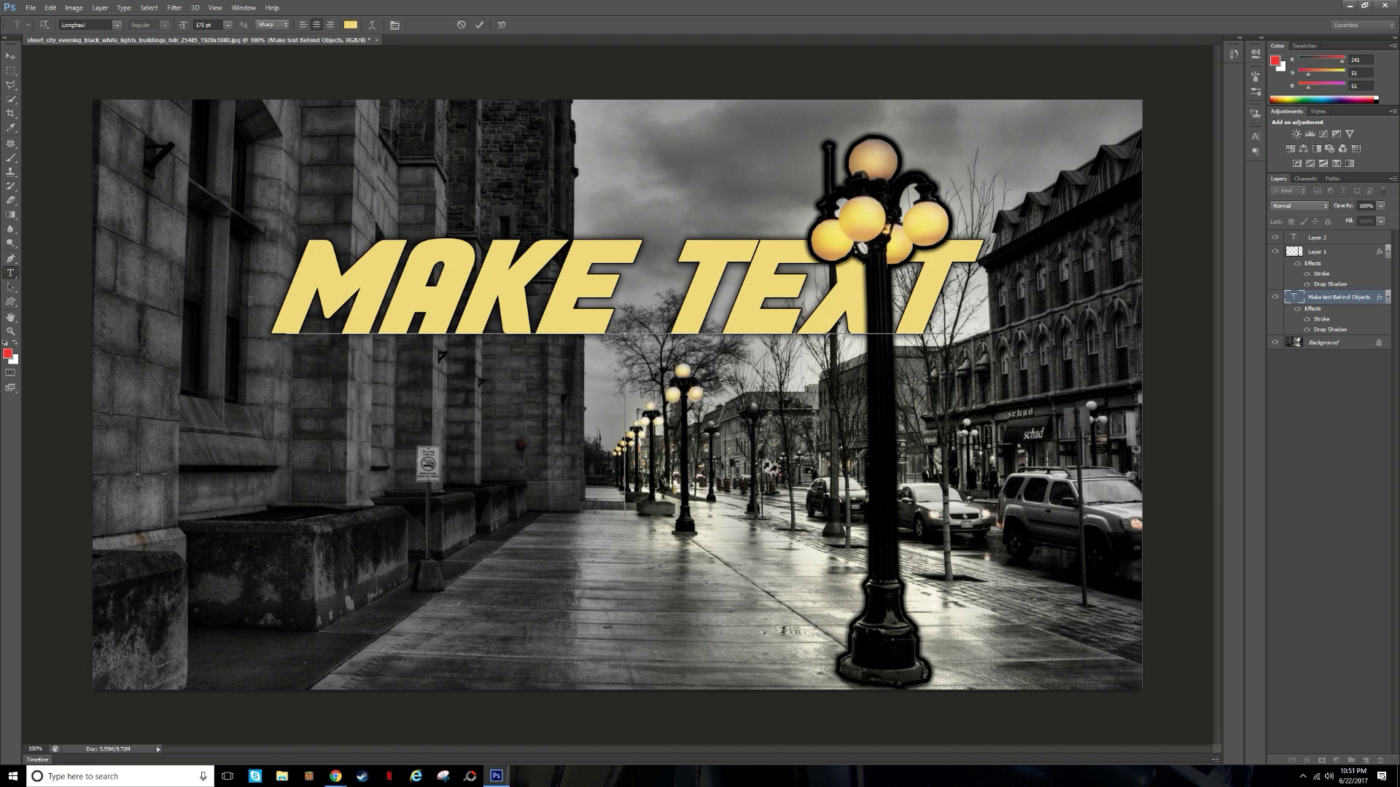
type("BEH")
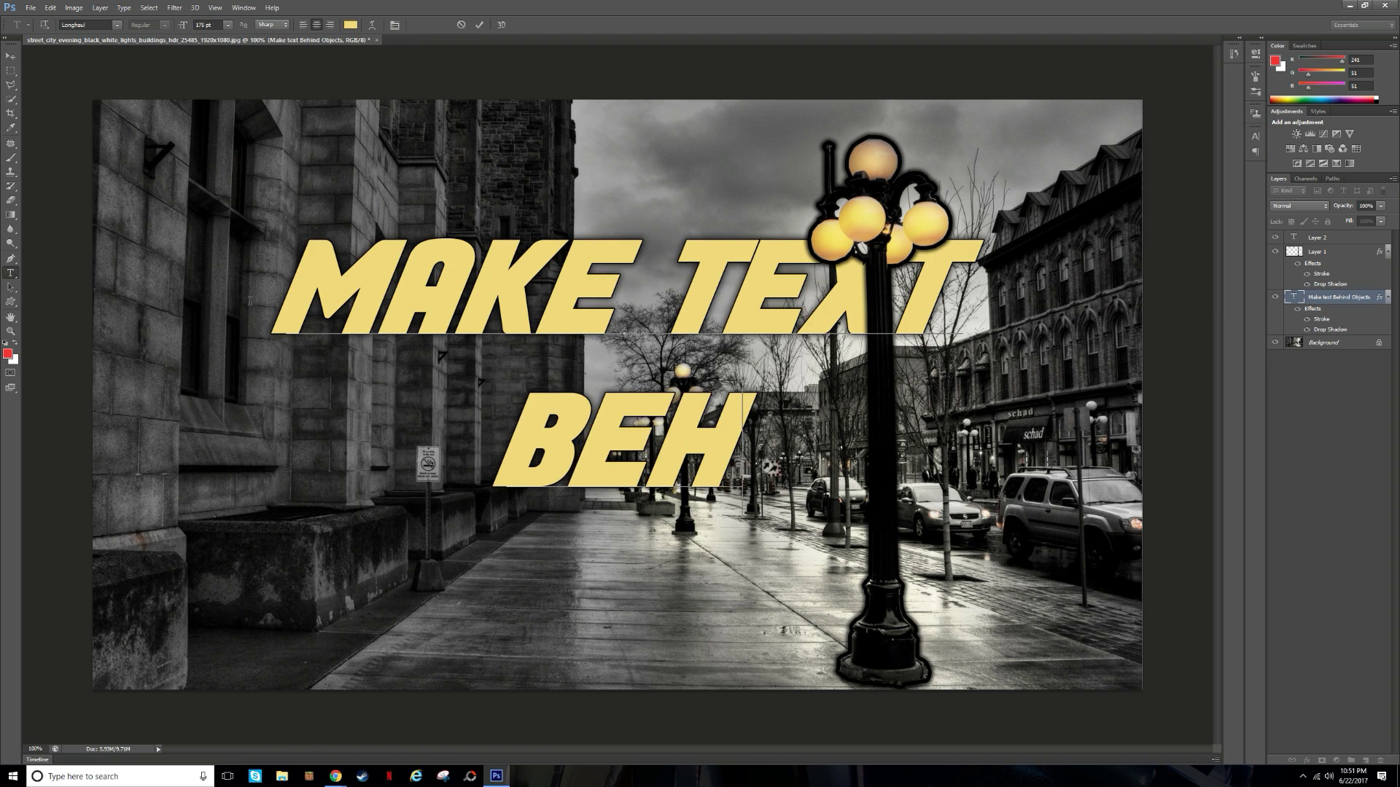
type("IND OB")
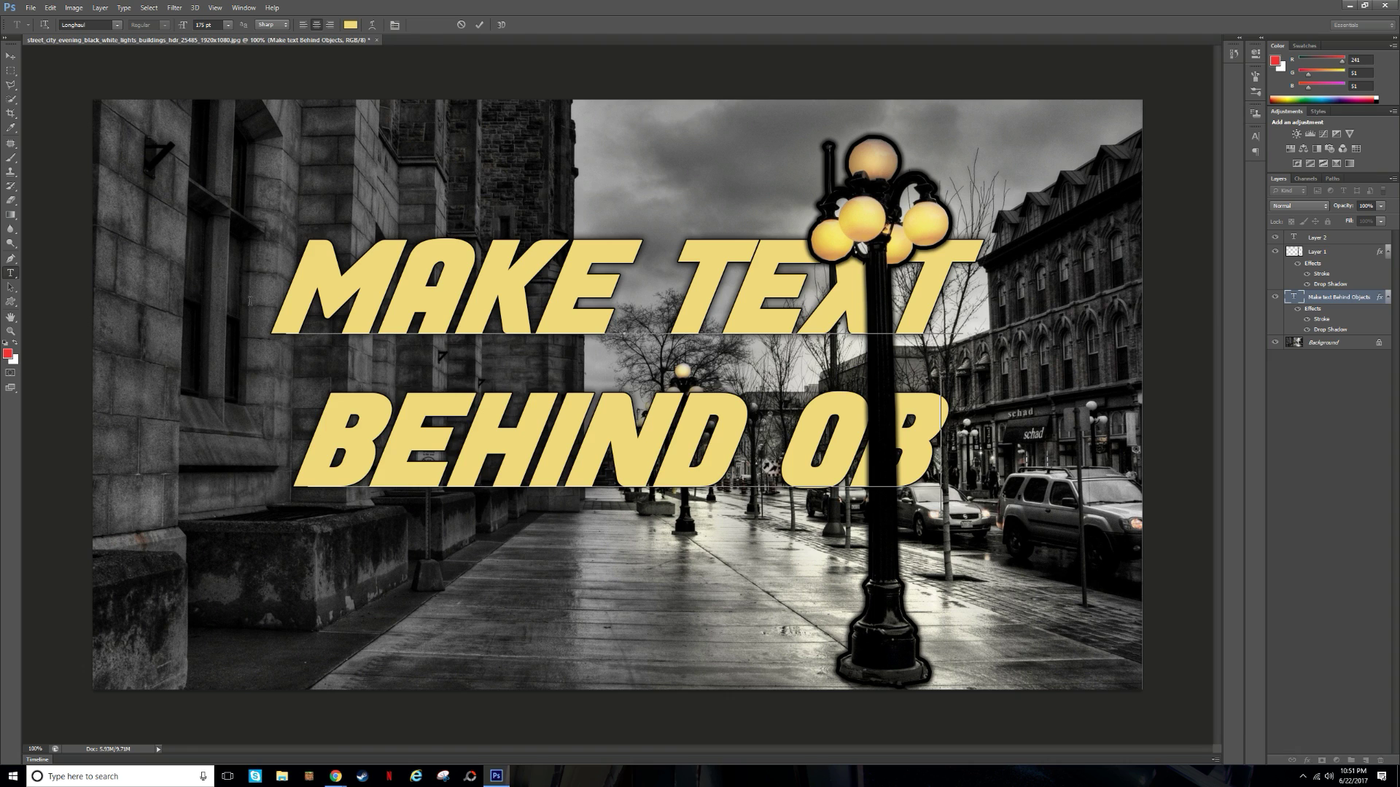
type("JECTS")
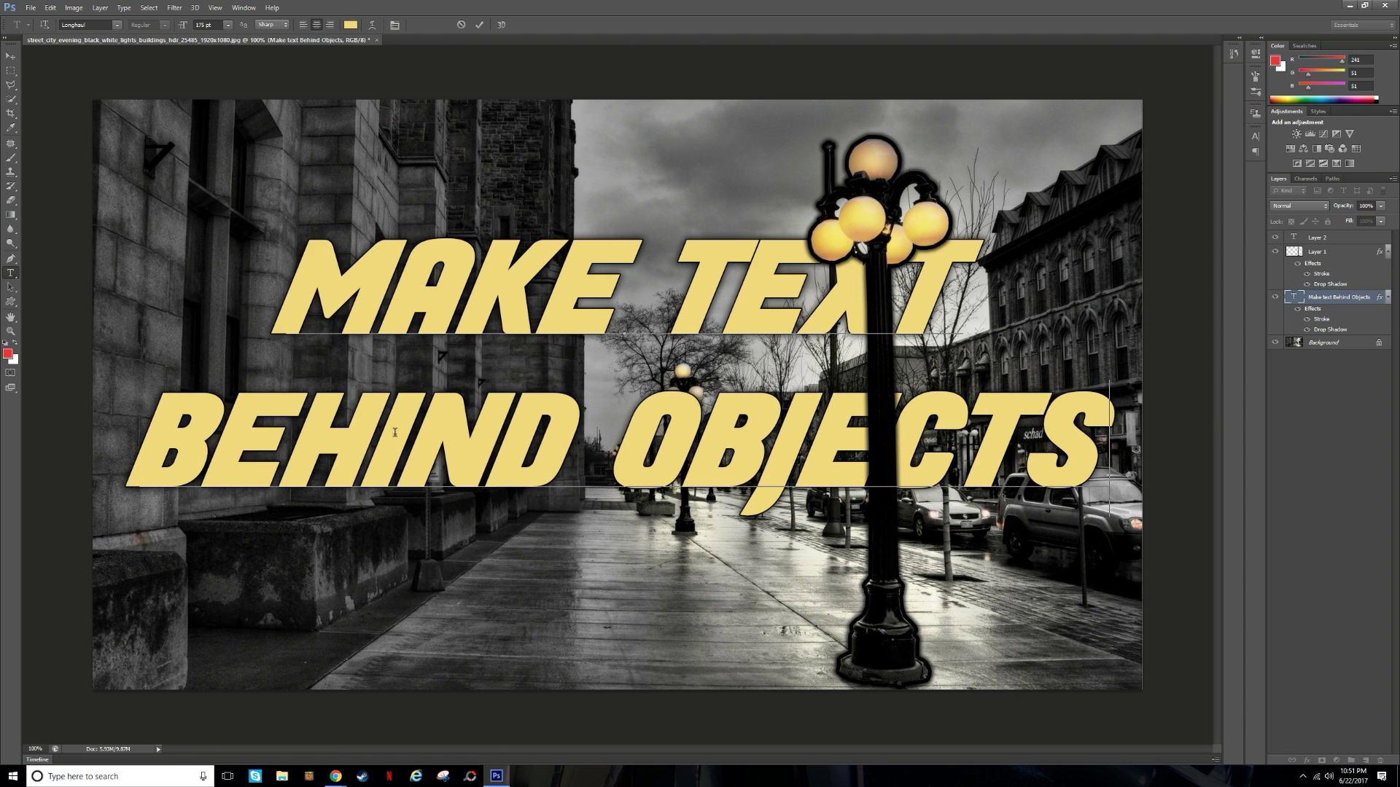
mouse_move(1084, 554)
left_mouse_down()
mouse_move(1076, 537)
mouse_move(1087, 566)
left_mouse_up()
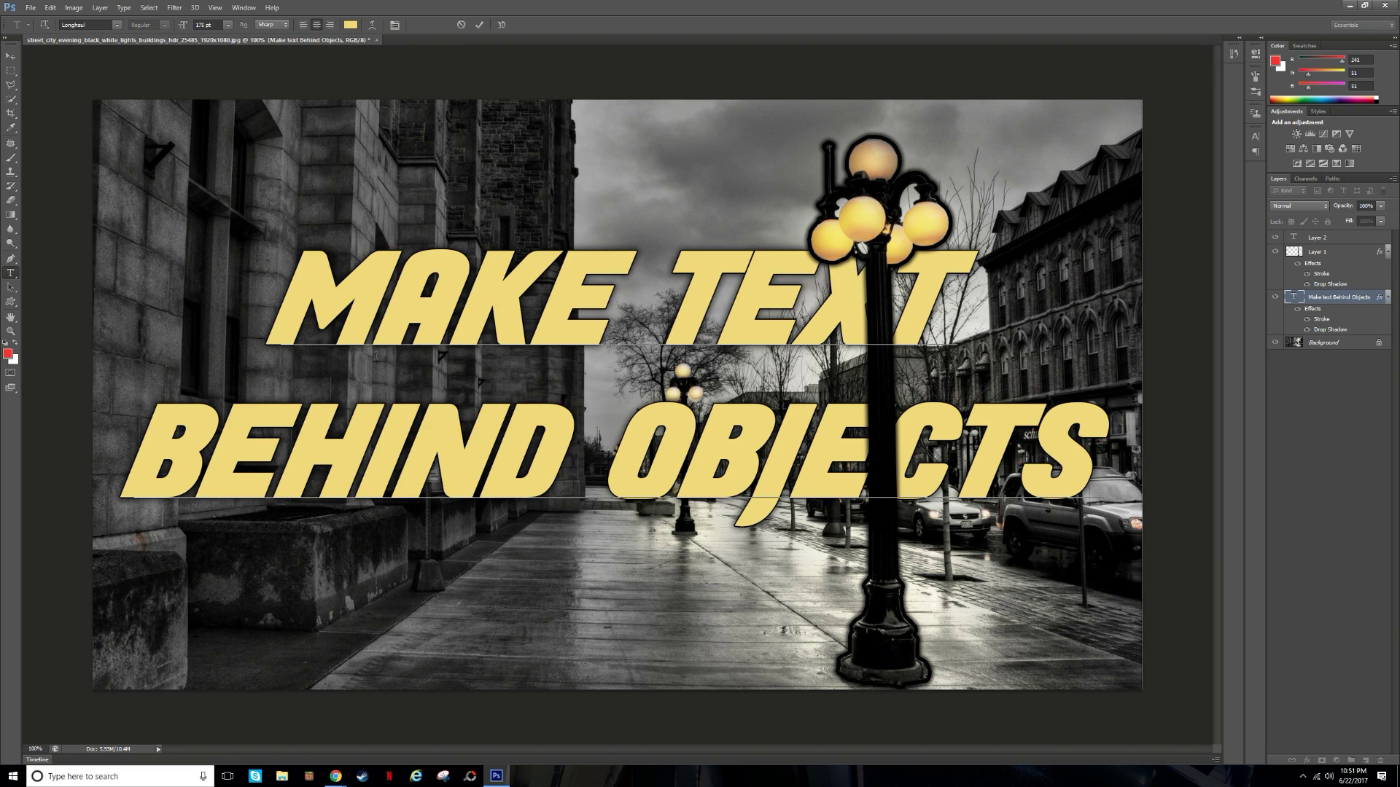
Prefix the headline with 'HOW TO', set it to 140 pt, reposition it and commit.
key("ctrl+Home")
type("HOW ")
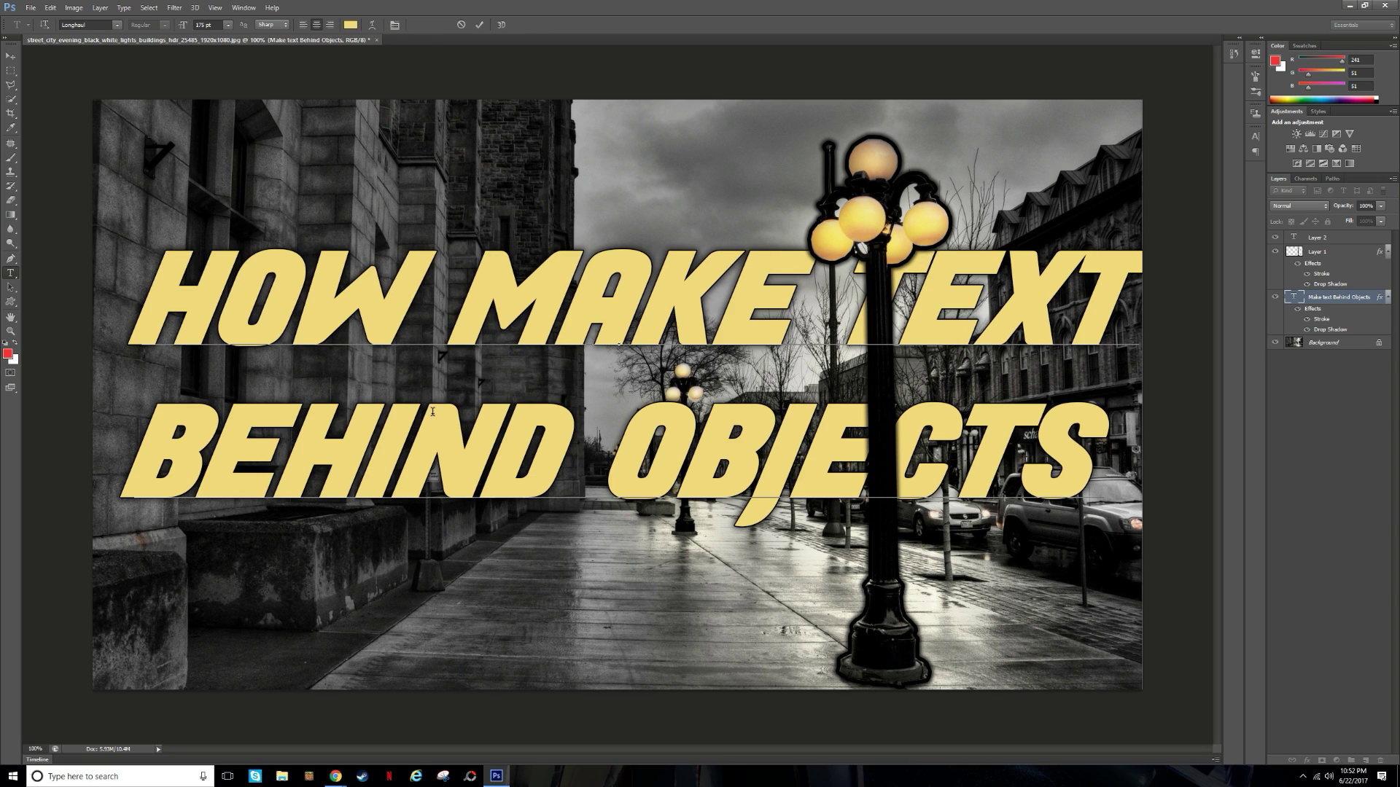
type("TO")
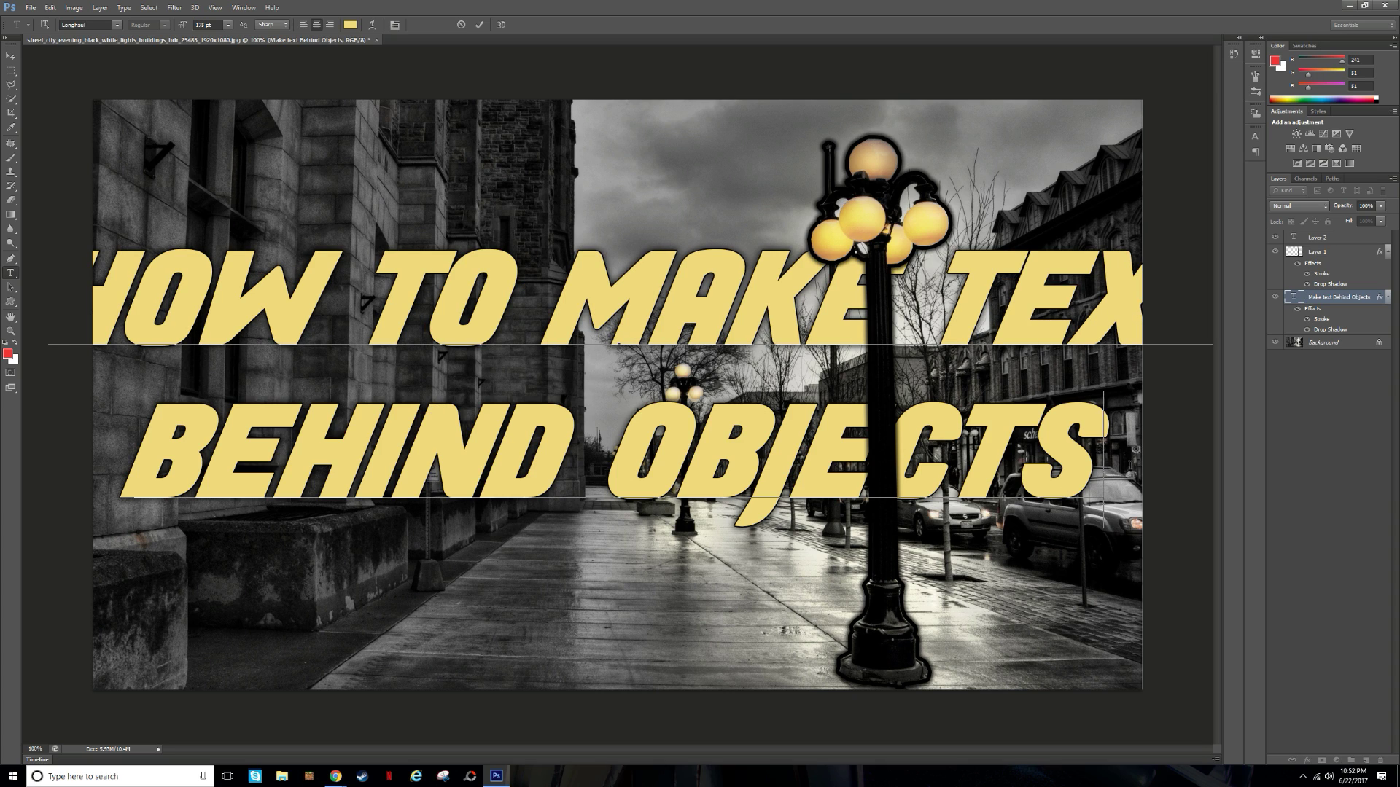
left_click_drag(1103, 437, 47, 218)
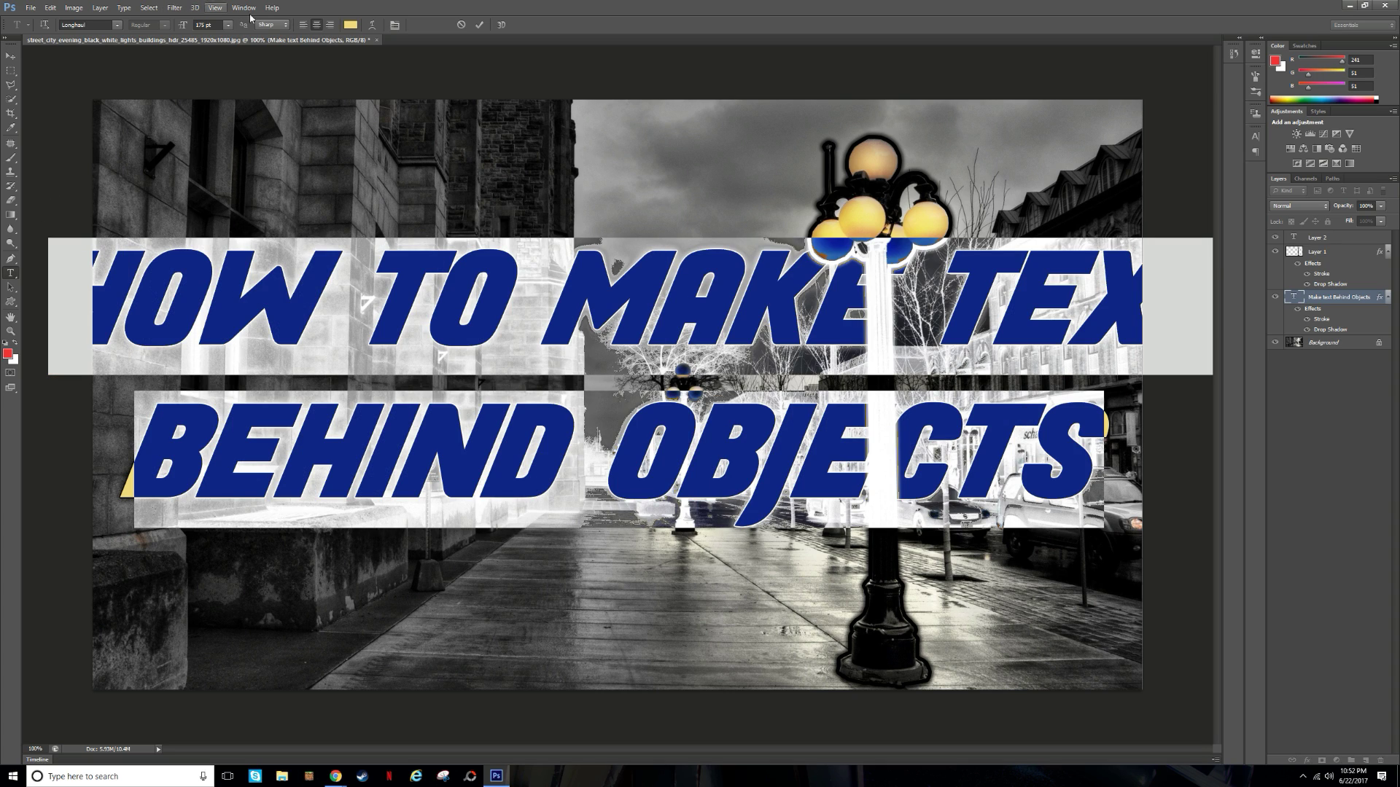
left_click(212, 24)
key("BackSpace")
key("BackSpace")
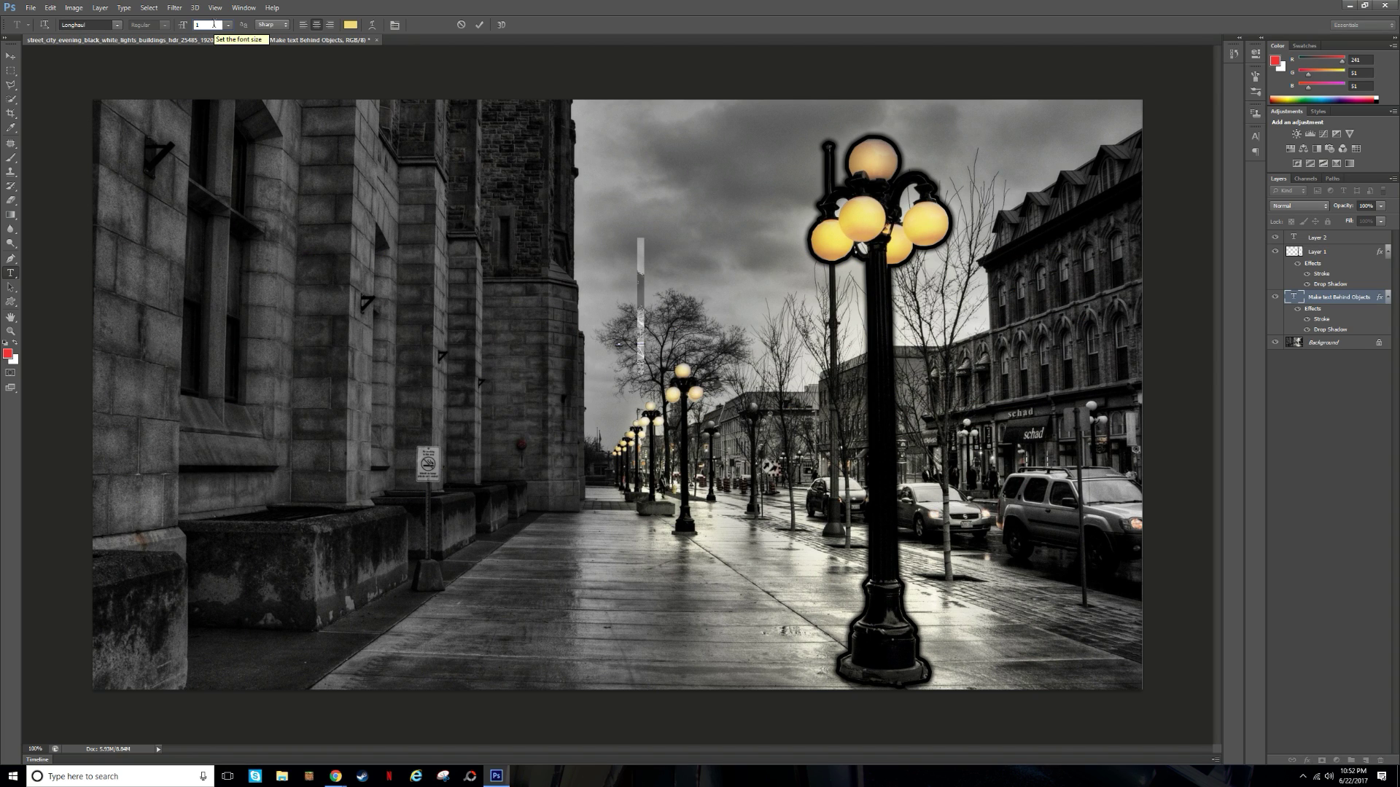
type("40")
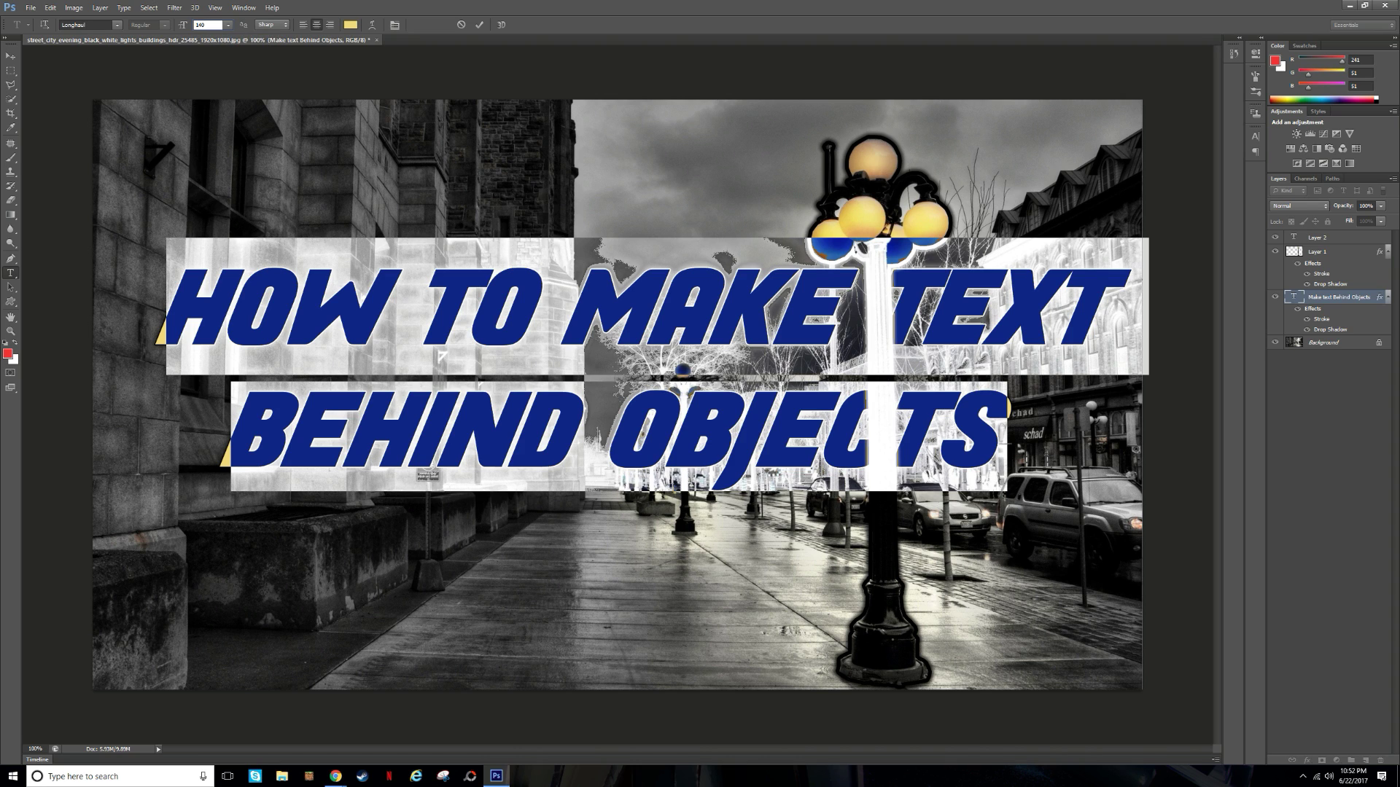
key("Return")
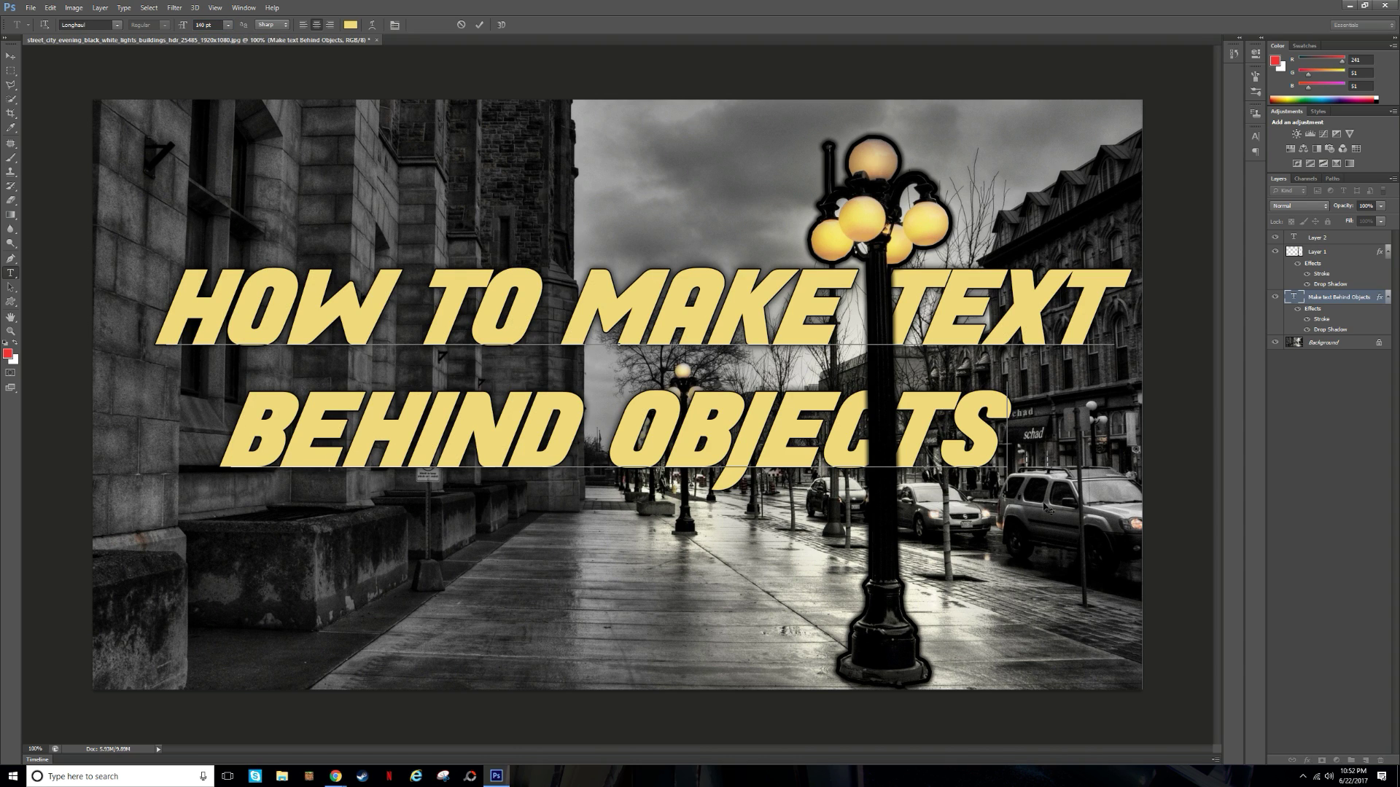
mouse_move(1046, 506)
left_mouse_down()
mouse_move(1015, 516)
mouse_move(1029, 523)
left_mouse_up()
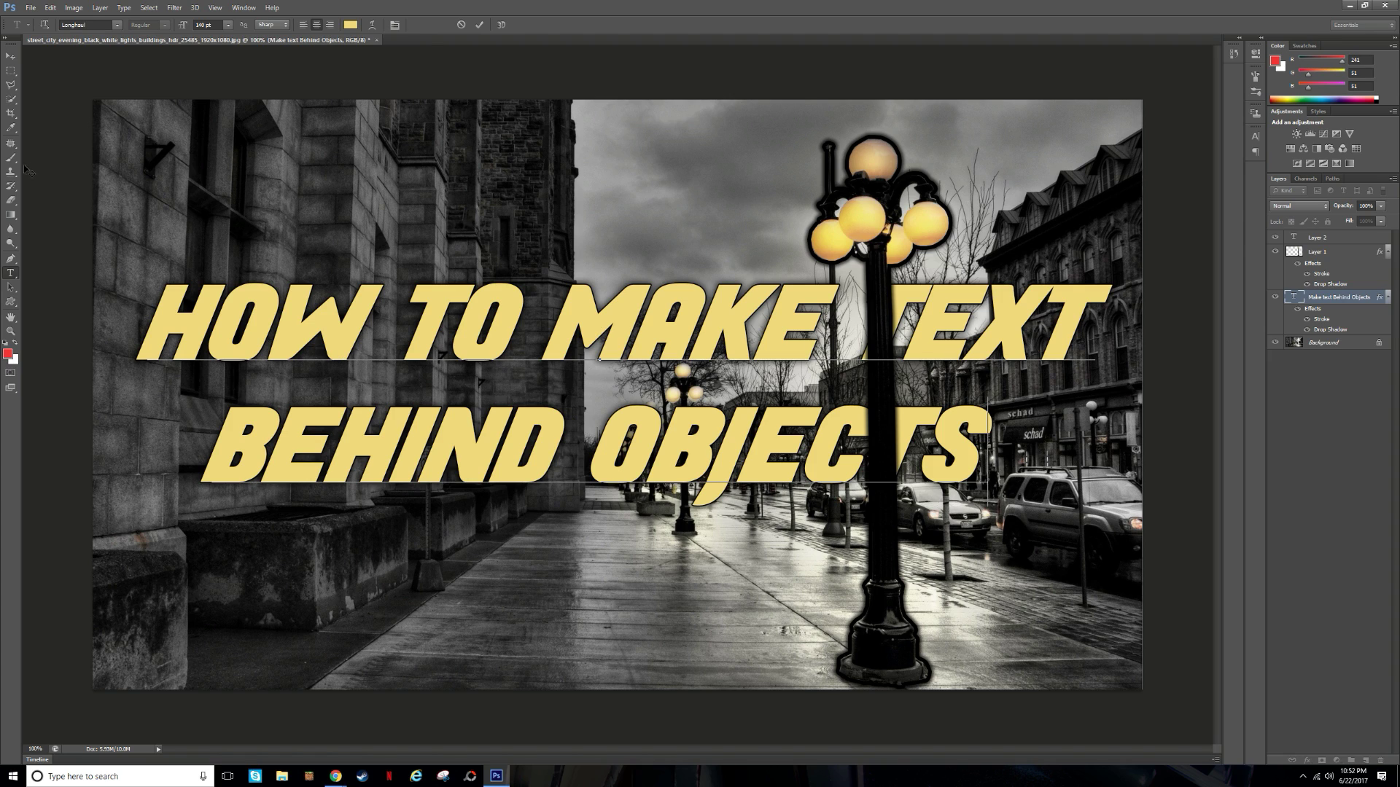
left_click(8, 58)
Export the image with Save for Web as a GIF named 'THU' on the Desktop.
left_click(31, 7)
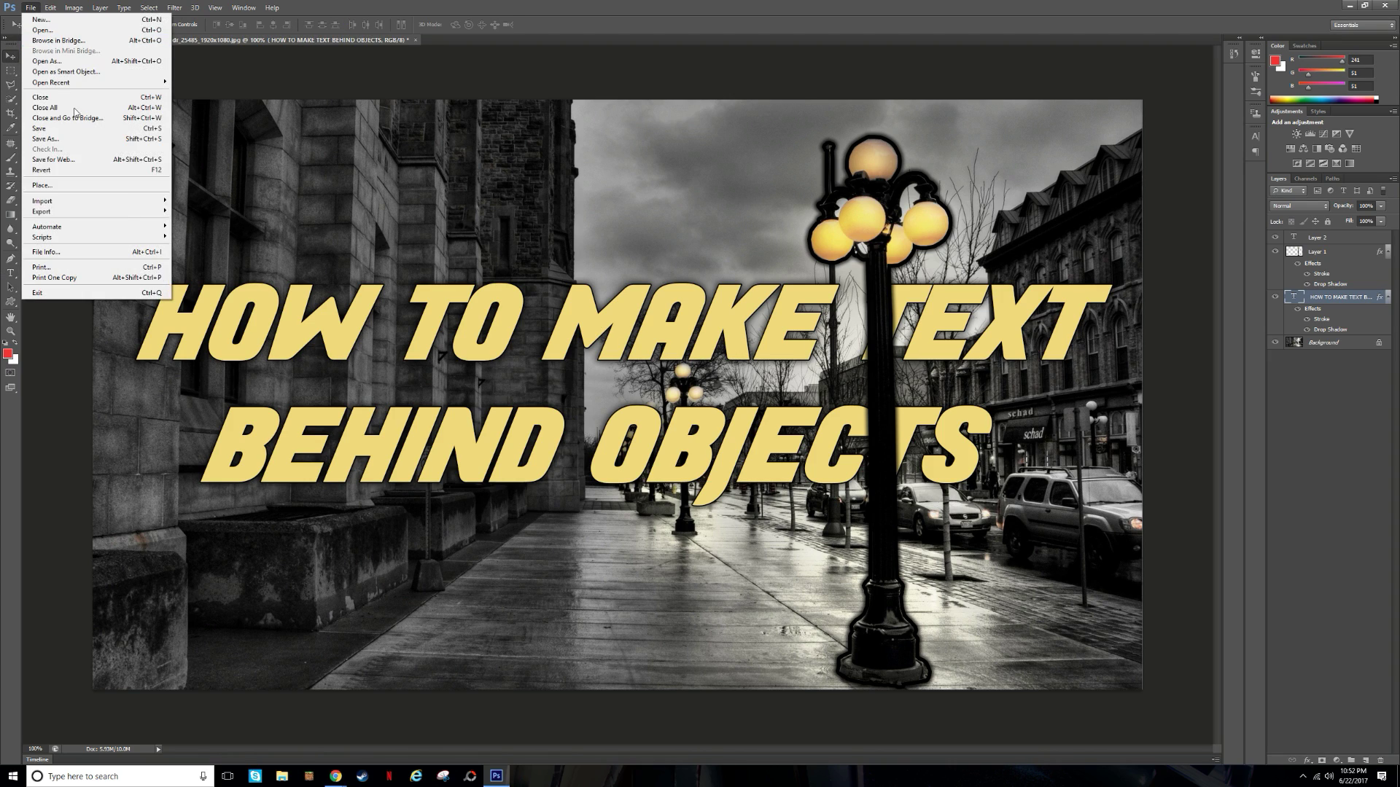
left_click(72, 163)
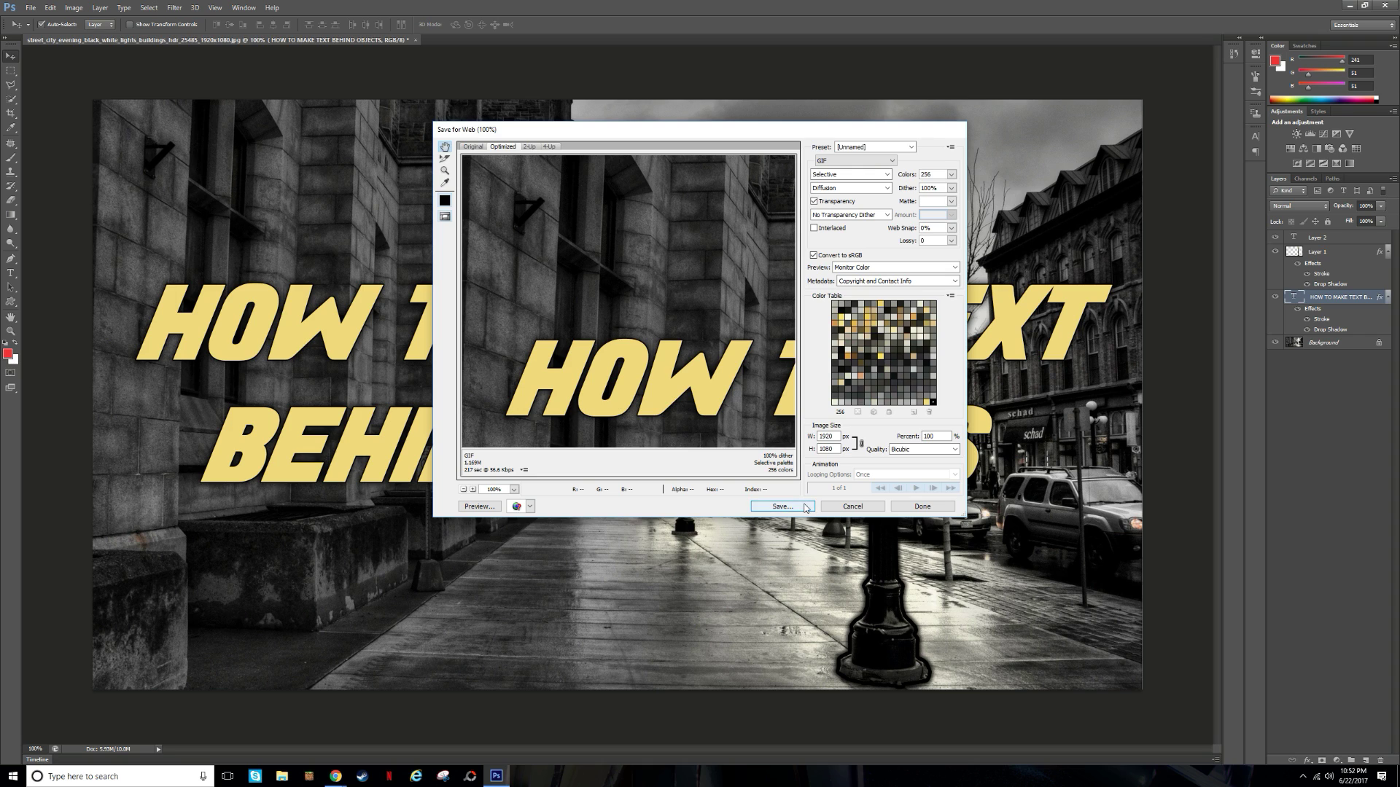
left_click(783, 506)
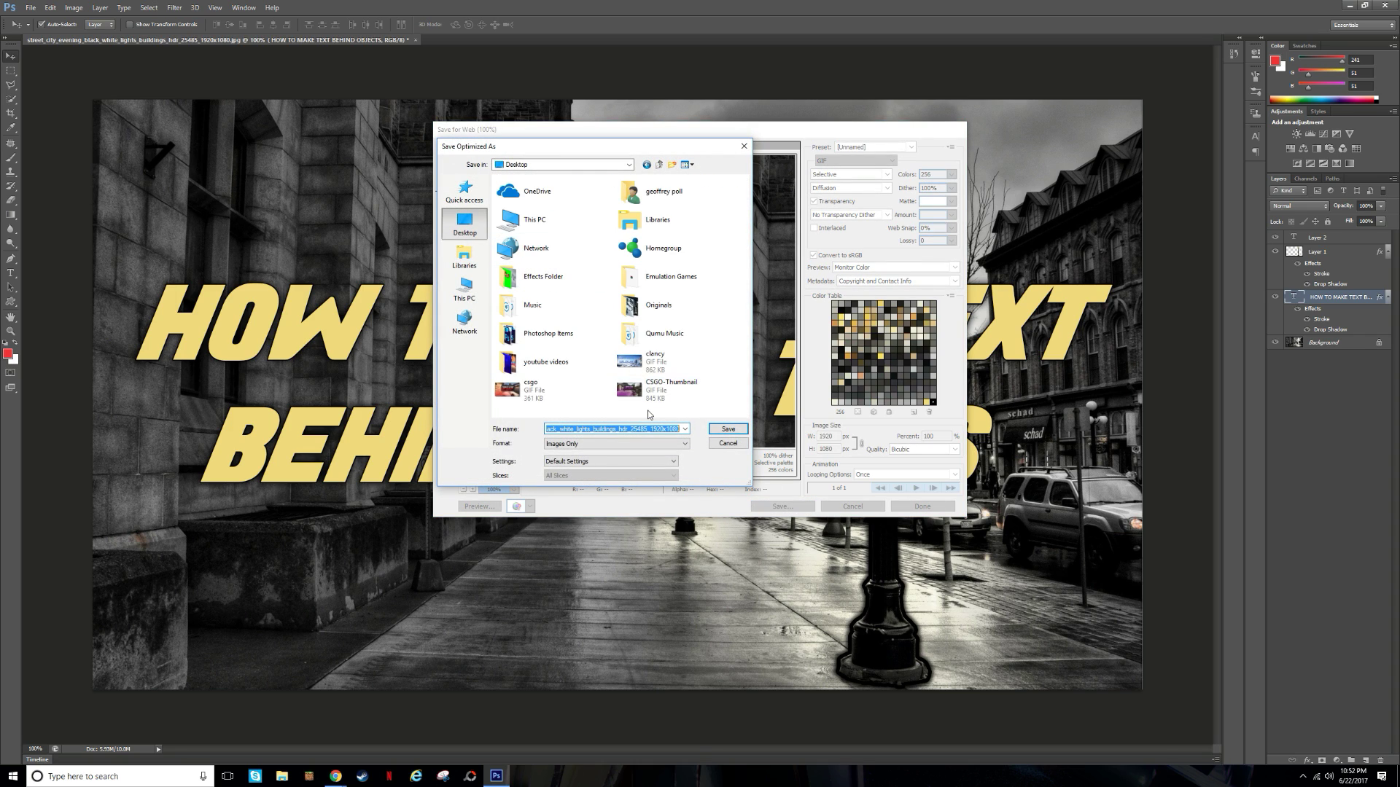
type("THUMBNAIL")
left_click(727, 428)
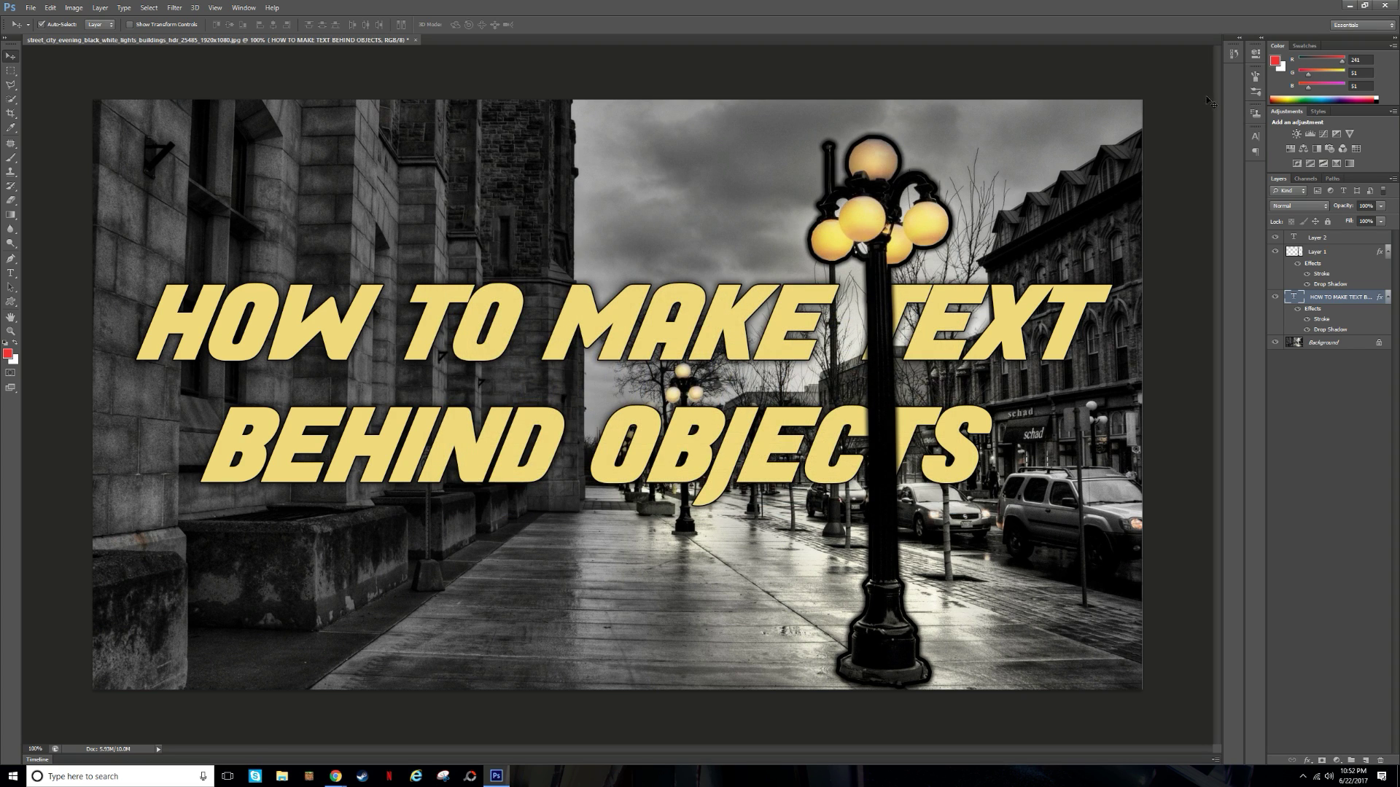